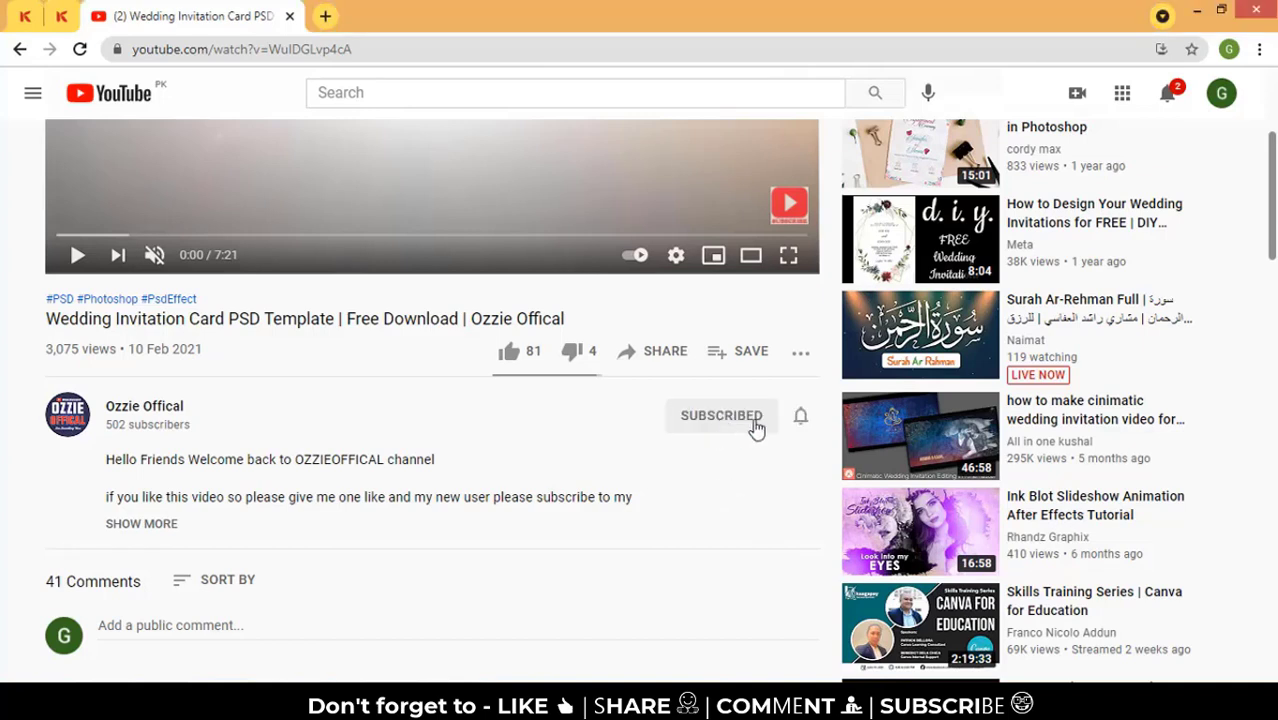
Set the subscribed YouTube channel's notification bell to All
click(799, 418)
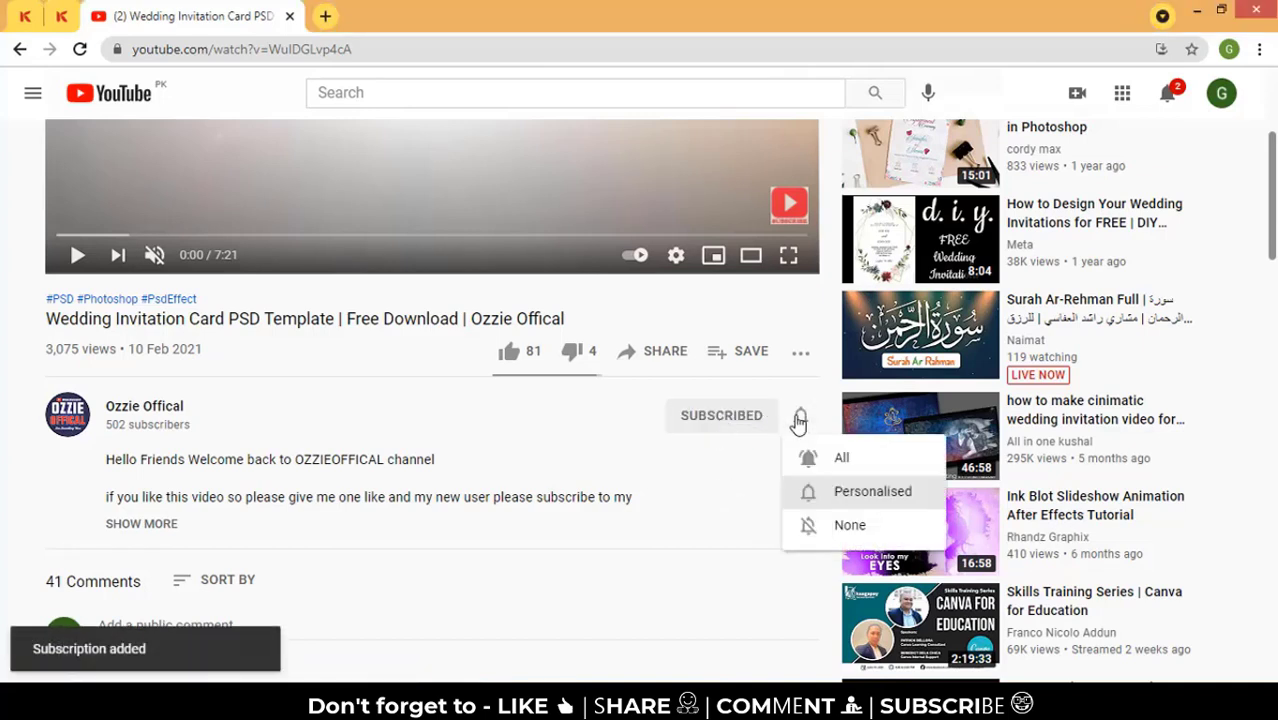
click(877, 466)
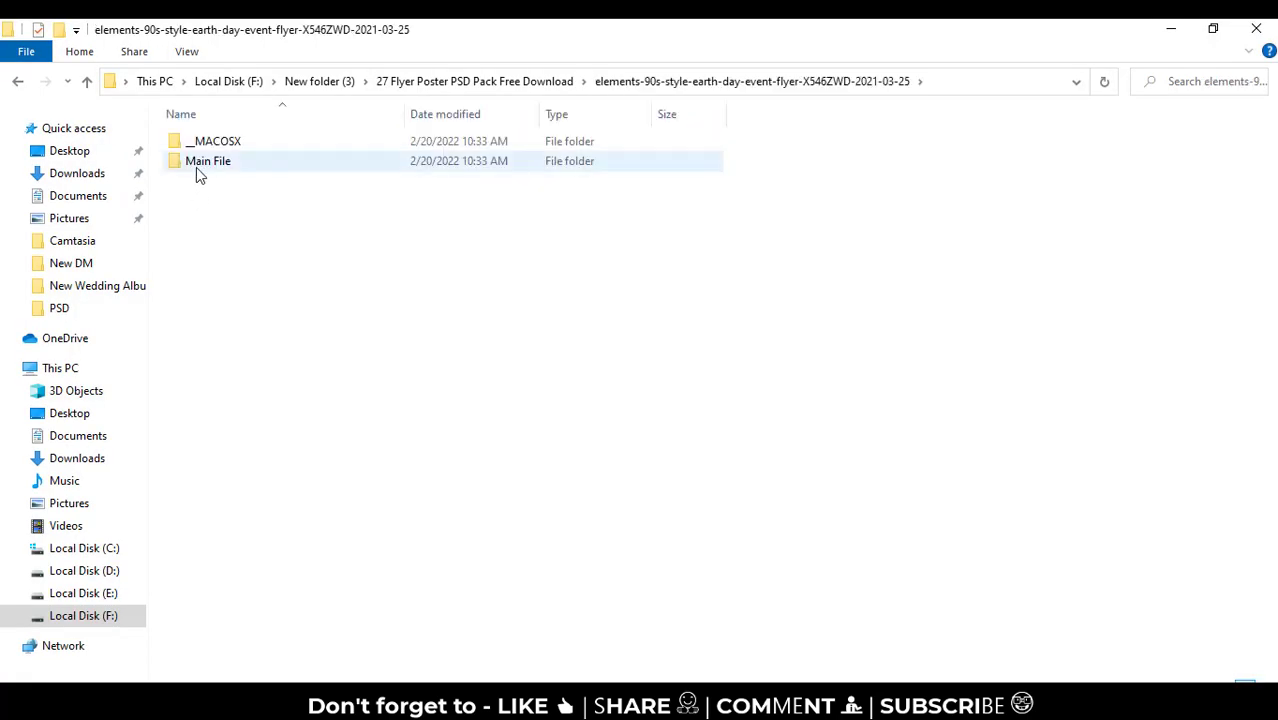
Preview the Earth Day flyer's Main File and PSD folders as large icons
double_click(198, 165)
right_click(266, 262)
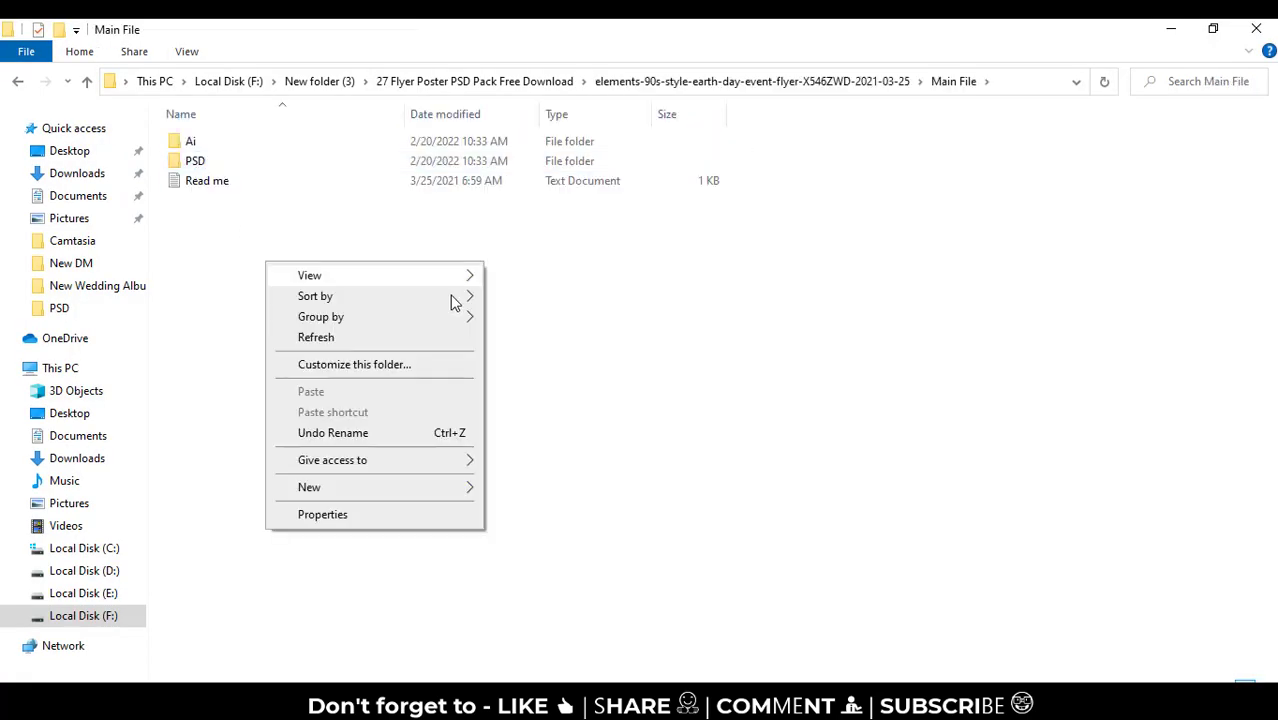
mouse_move(310, 275)
click(577, 298)
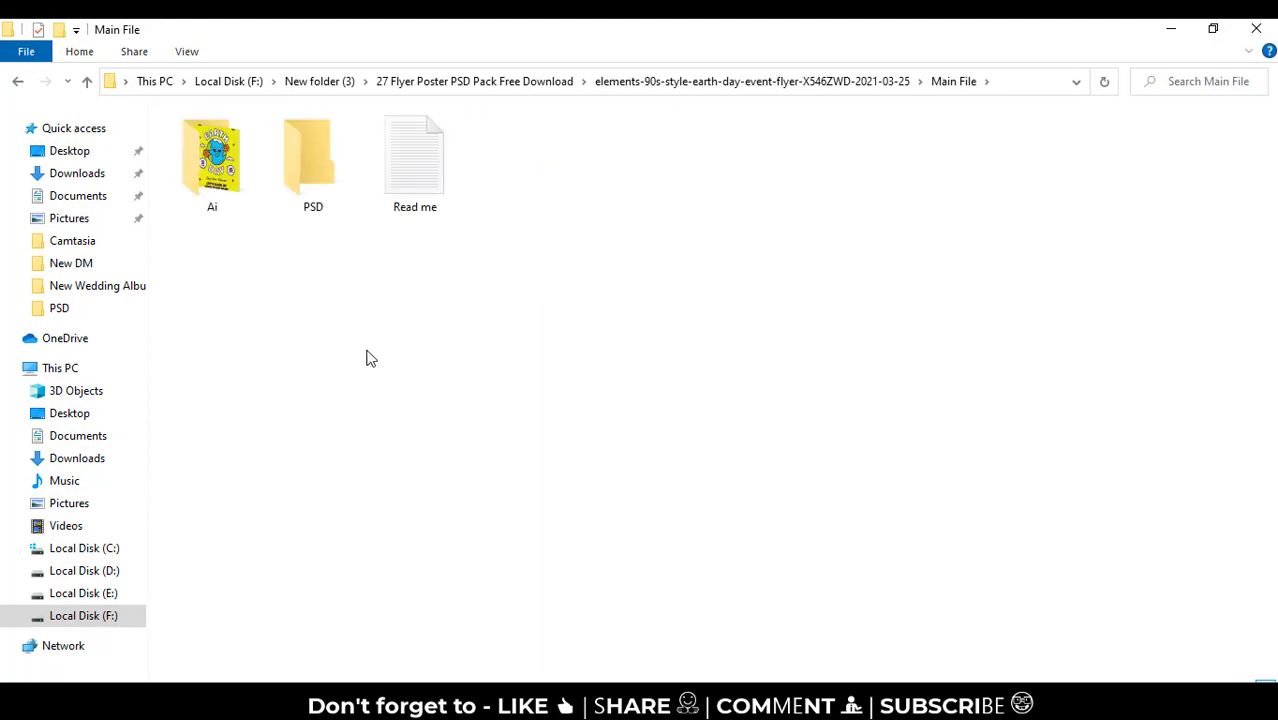
double_click(336, 195)
right_click(425, 416)
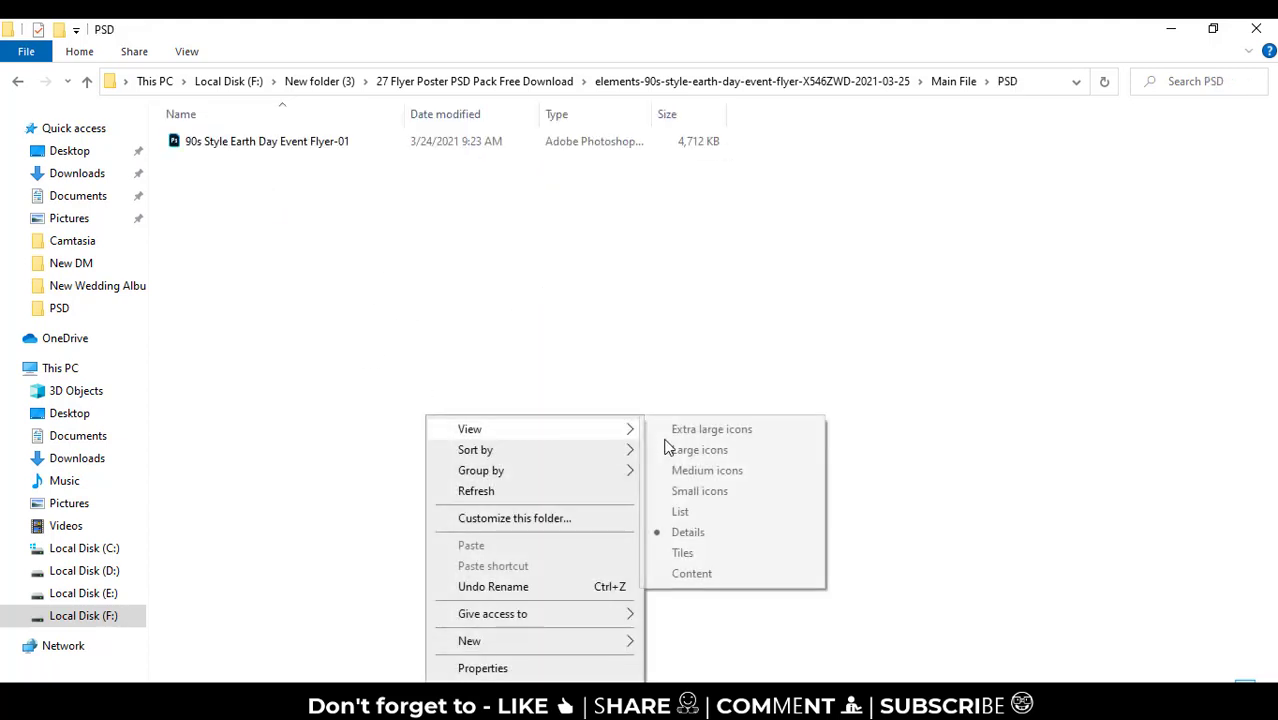
click(718, 451)
click(268, 210)
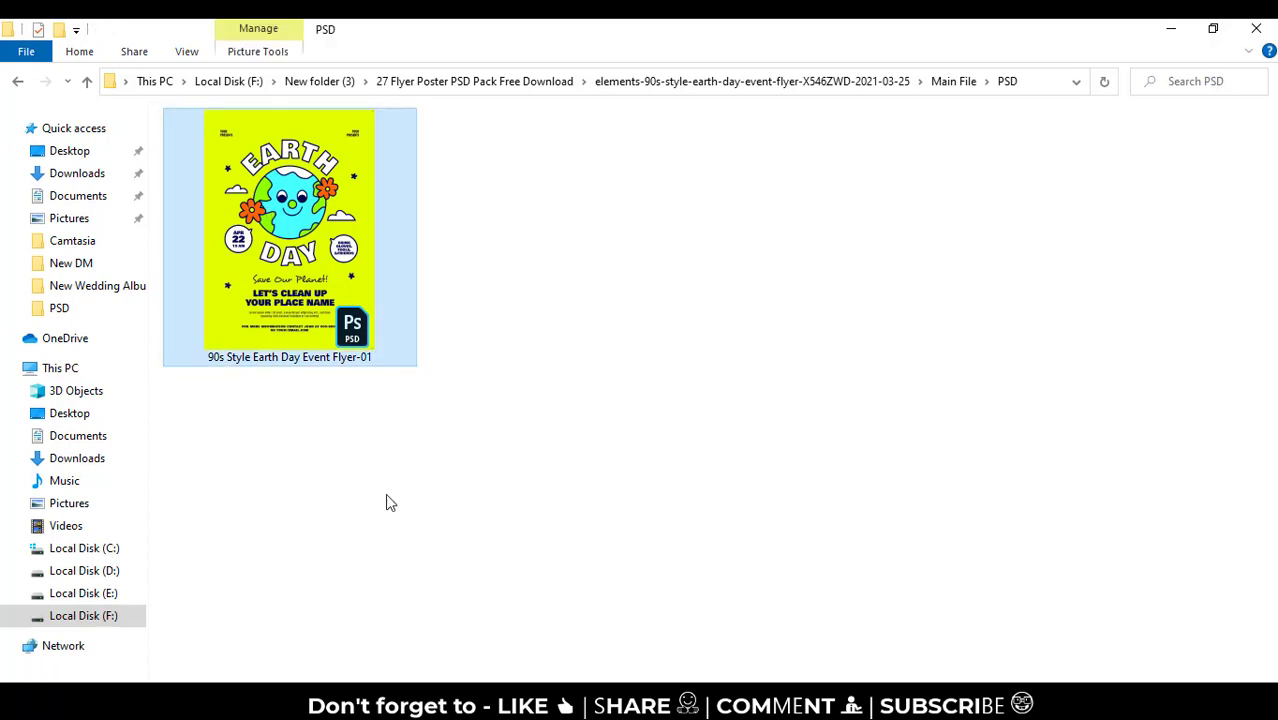
key(alt+Up)
key(alt+Up)
key(alt+Up)
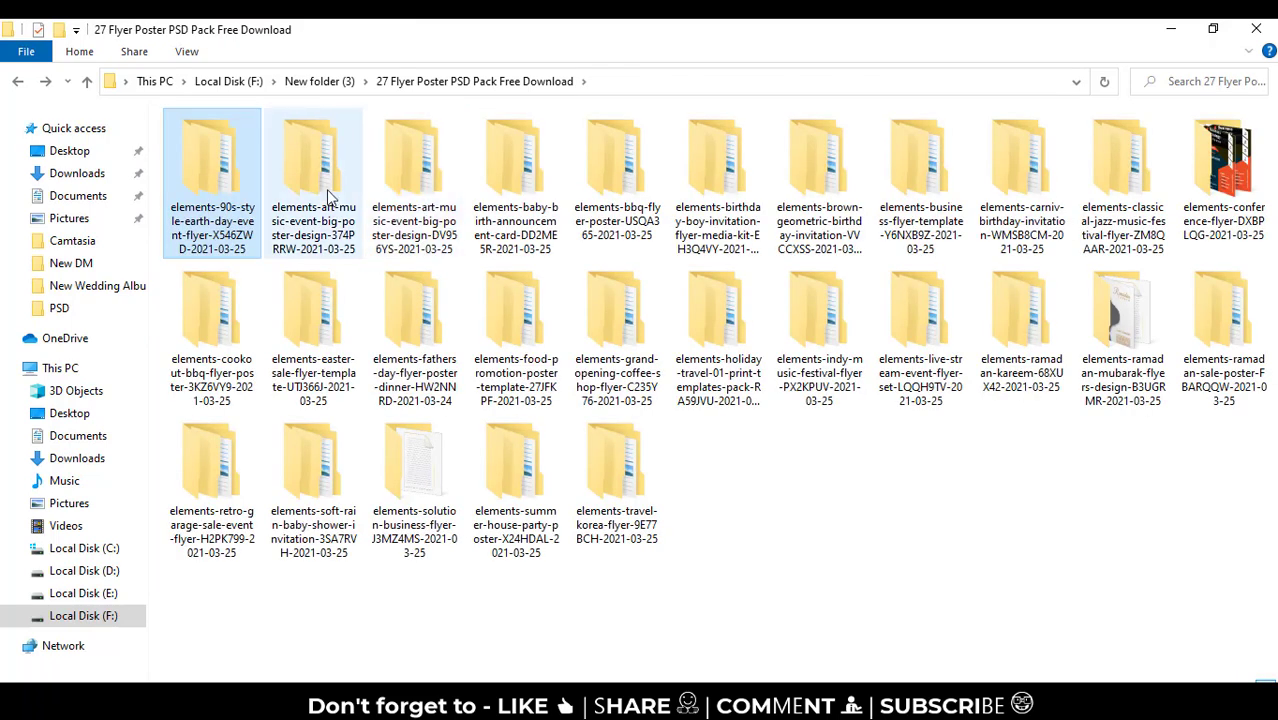
Show Music_Event_Poster_Version_005's A2-US_Medium PSDs as extra large icons, then return to the pack folder
double_click(329, 196)
double_click(278, 150)
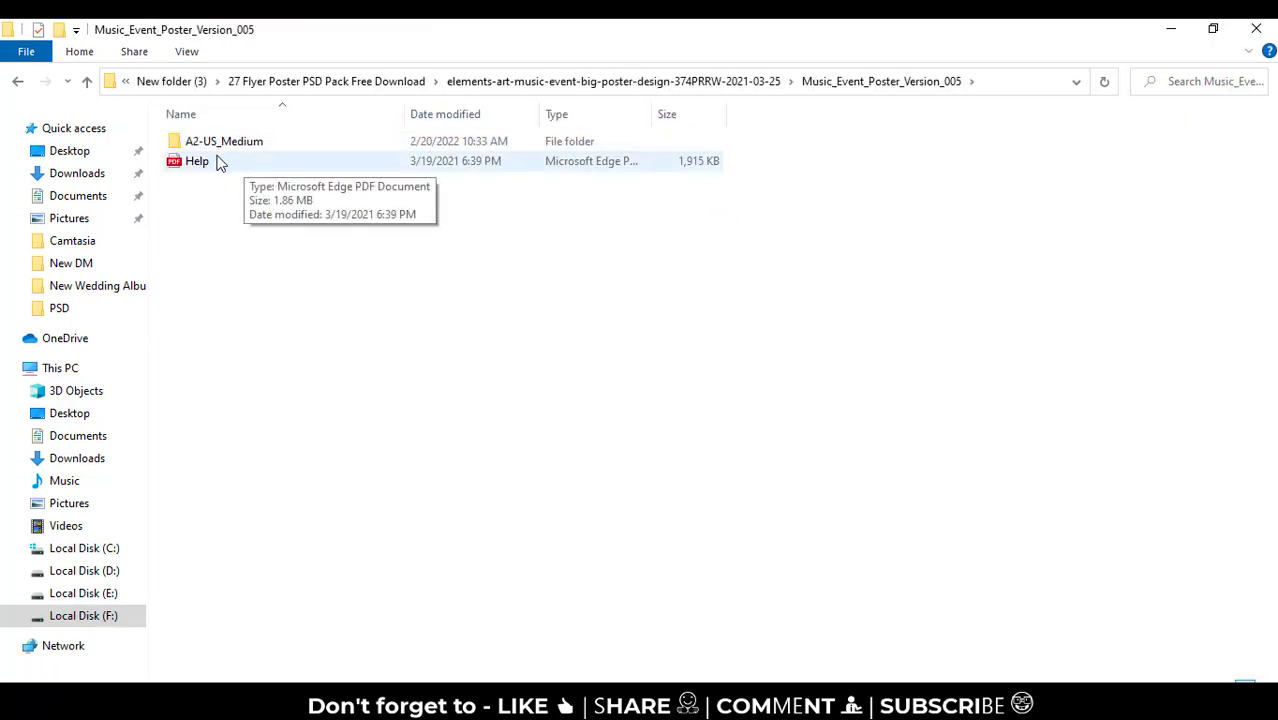
double_click(217, 148)
right_click(243, 253)
mouse_move(288, 267)
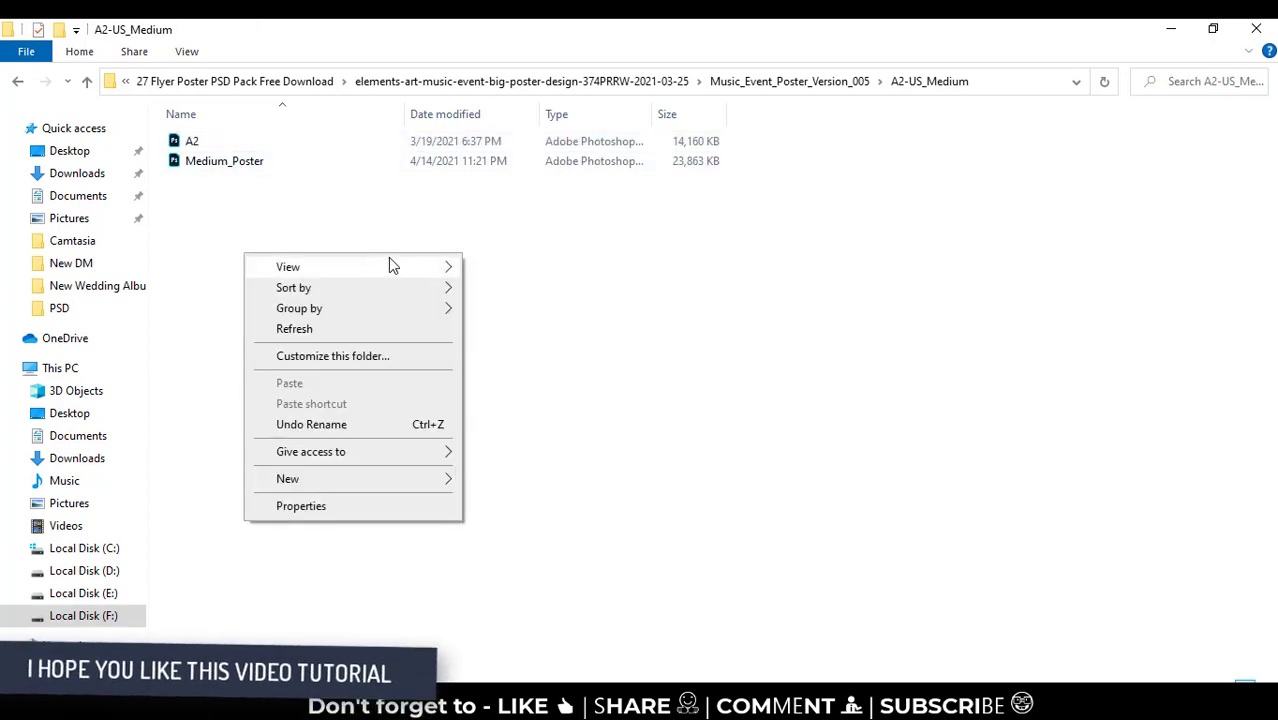
click(500, 266)
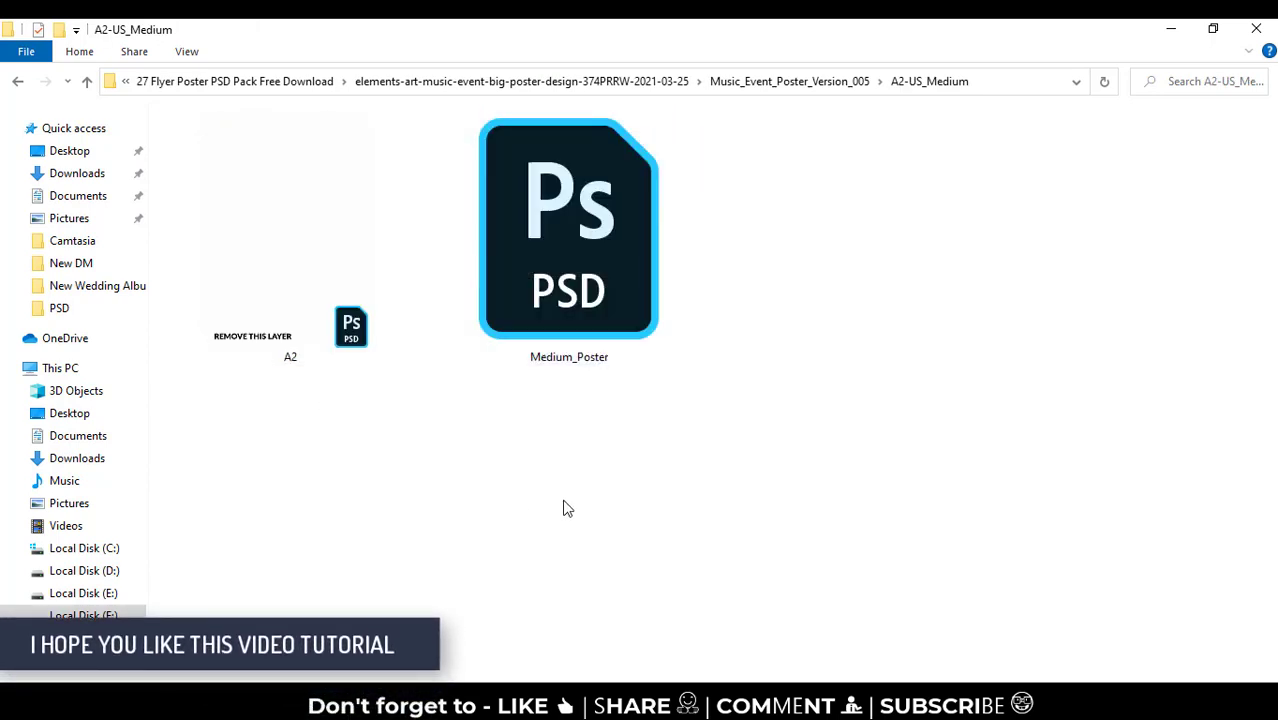
click(554, 183)
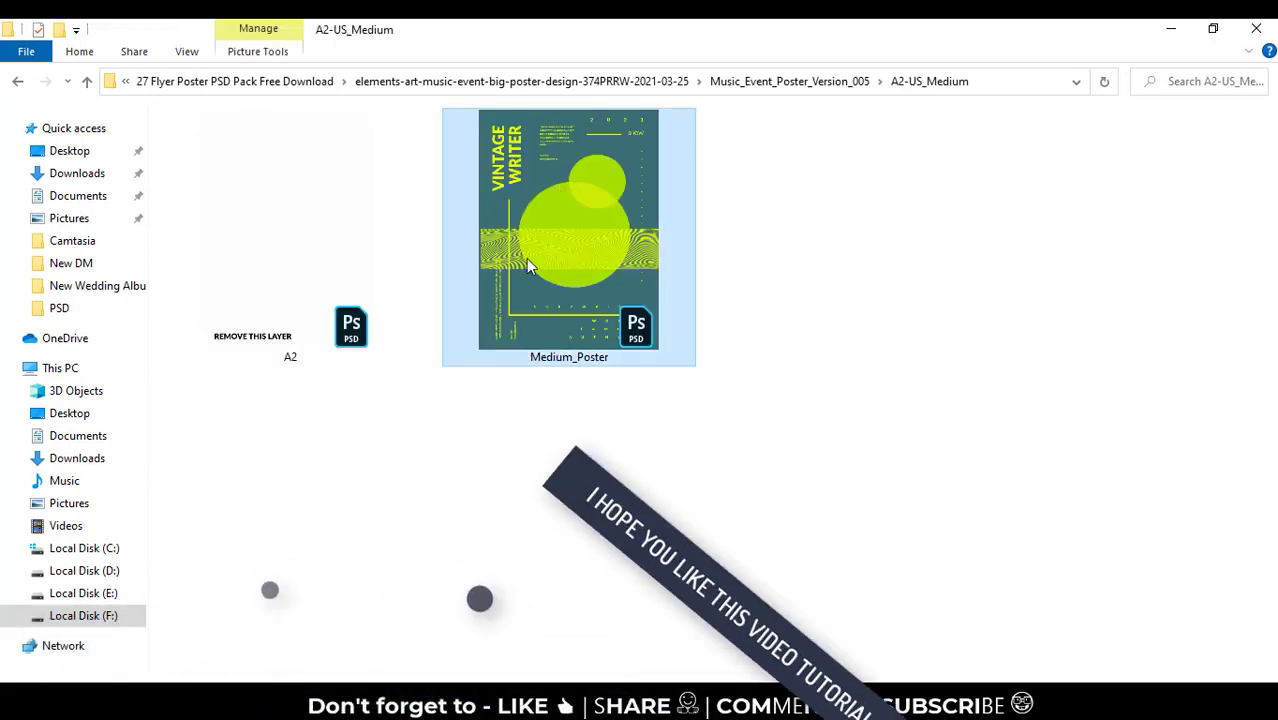
key(BackSpace)
key(BackSpace)
key(BackSpace)
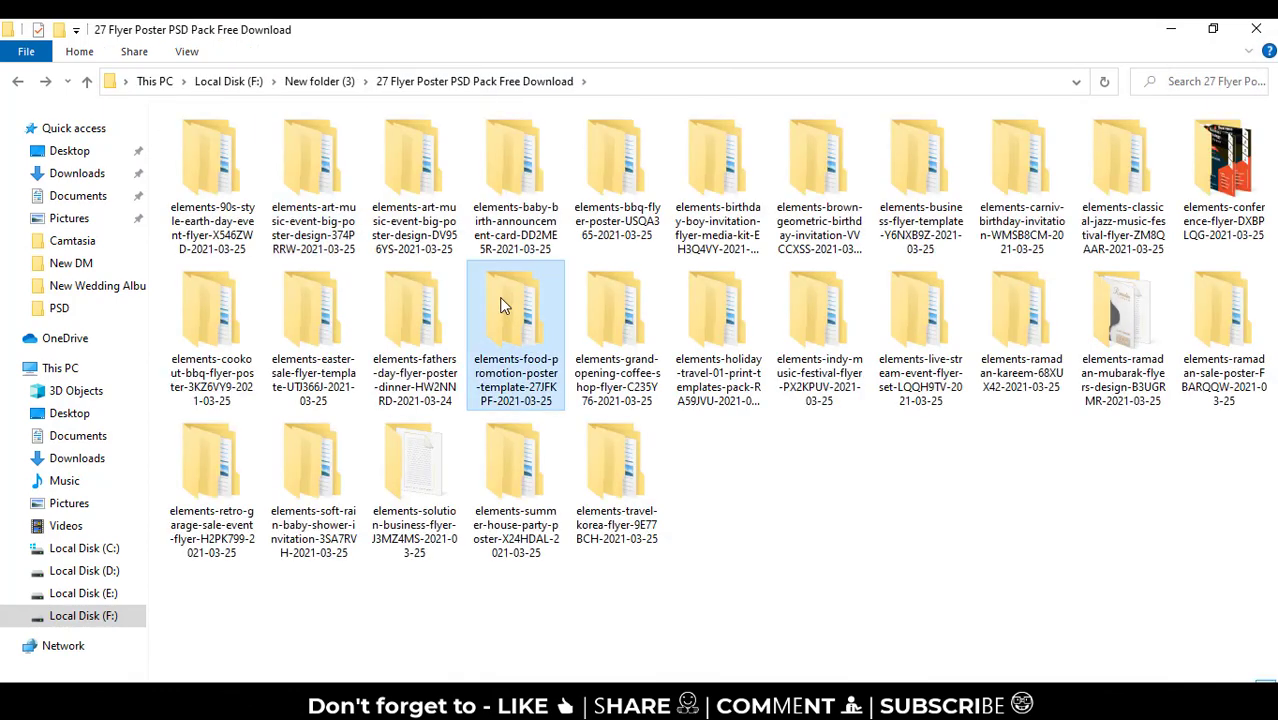
Open Neermana Food Poster > Main Files and display the poster files as large icons
double_click(510, 310)
double_click(250, 143)
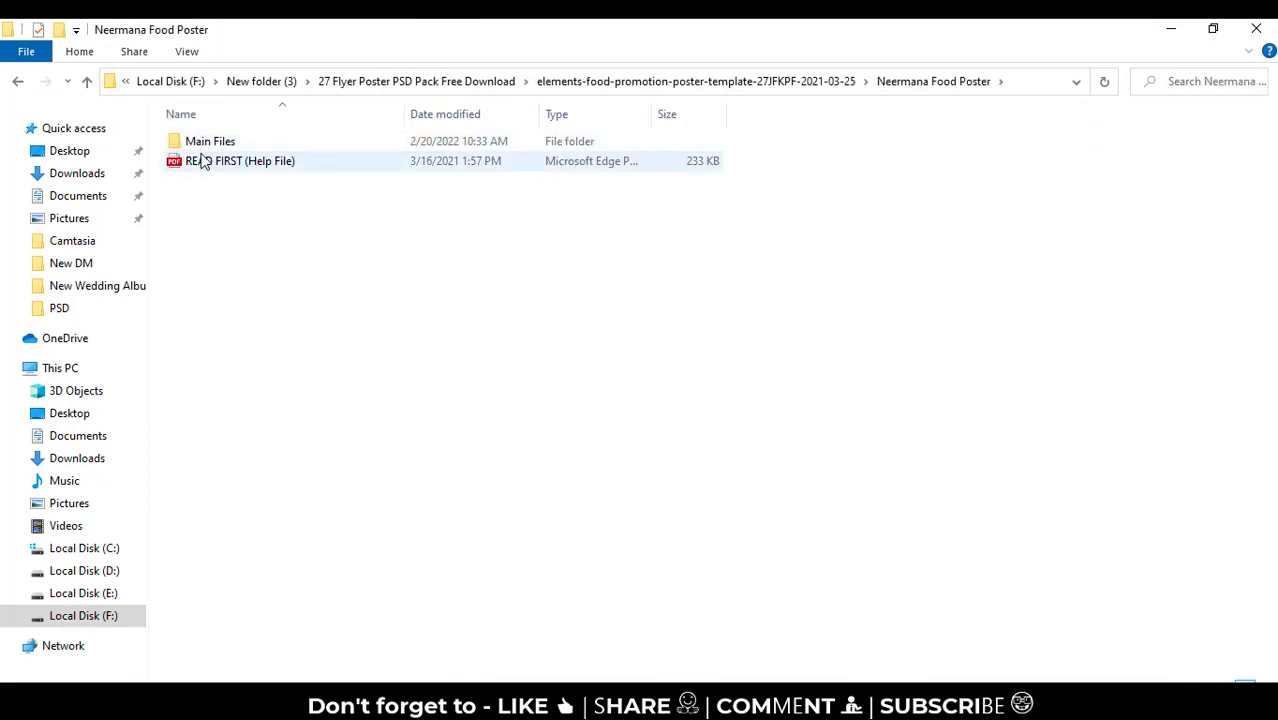
click(200, 148)
double_click(200, 148)
right_click(298, 346)
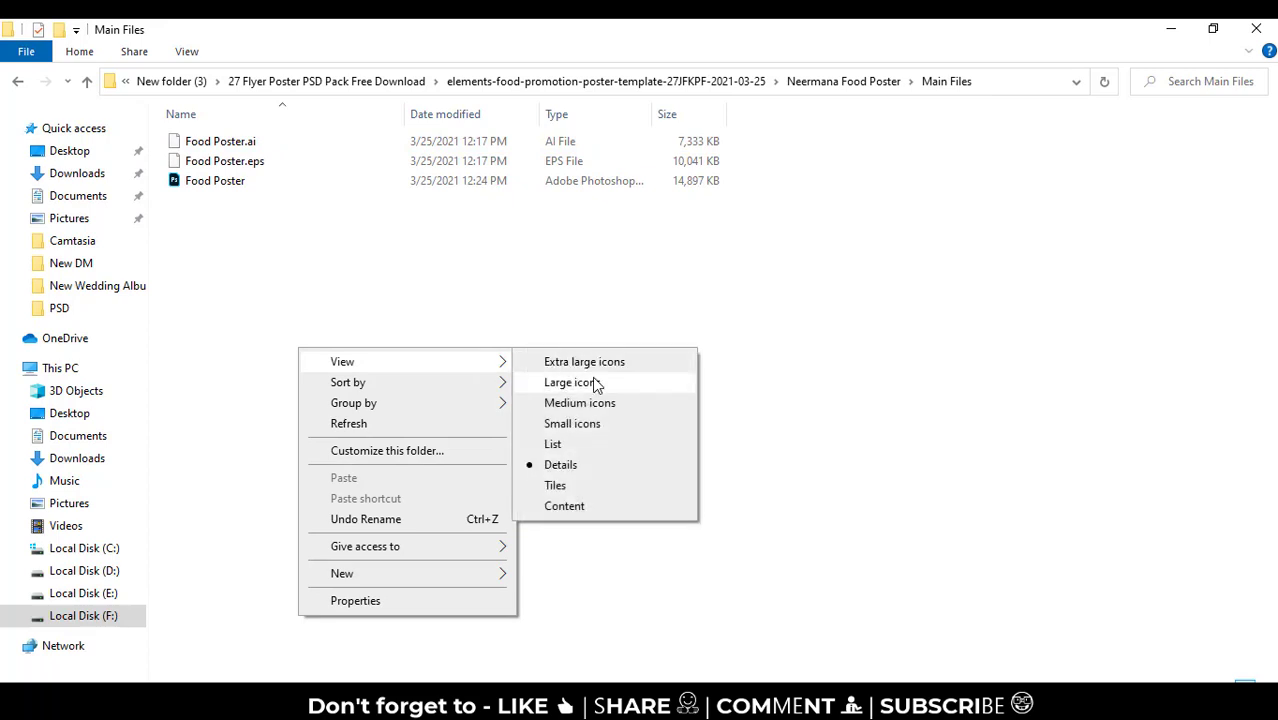
click(585, 379)
click(323, 189)
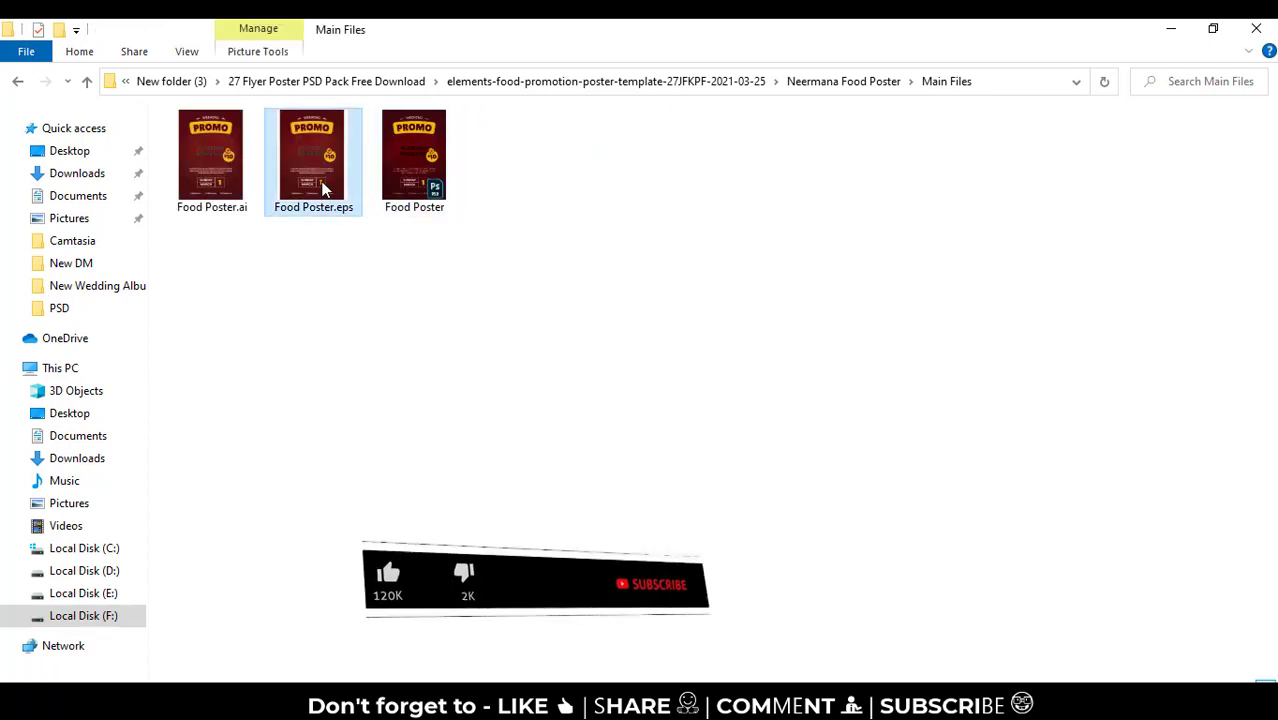
Open Food Poster.ai with Adobe Photoshop 2020, always using it for .ai files
click(660, 465)
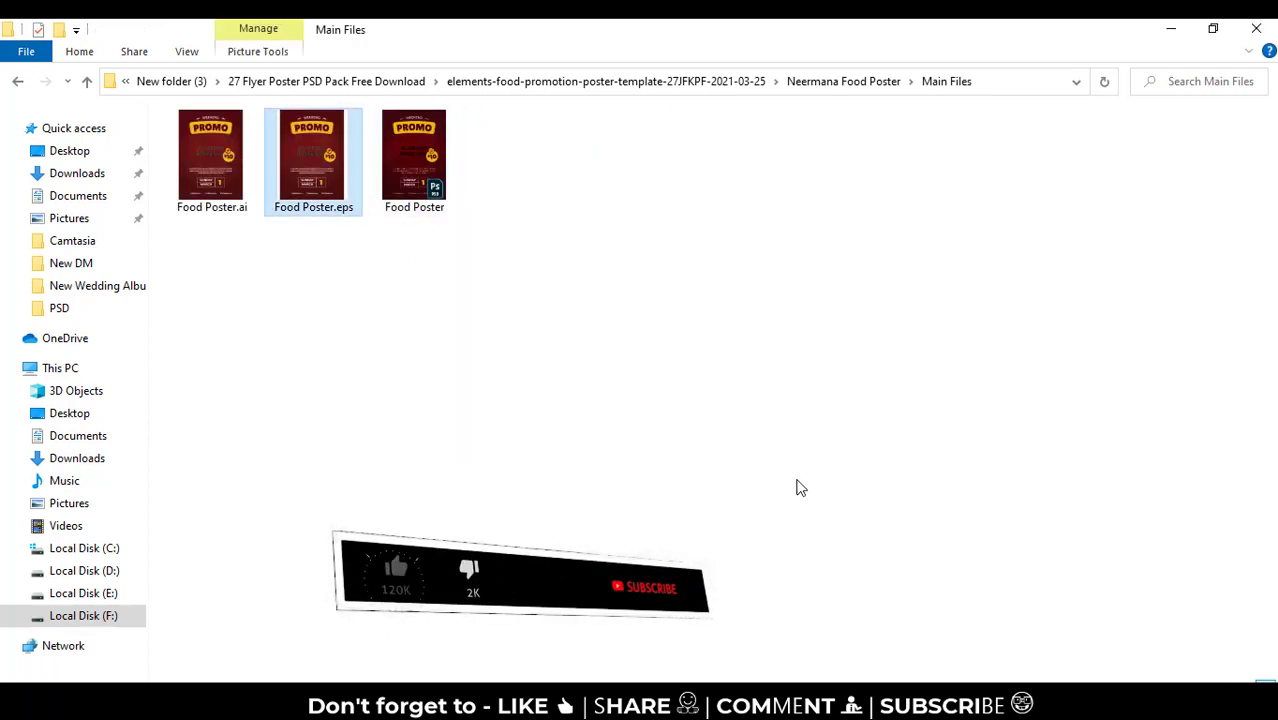
click(183, 160)
double_click(183, 160)
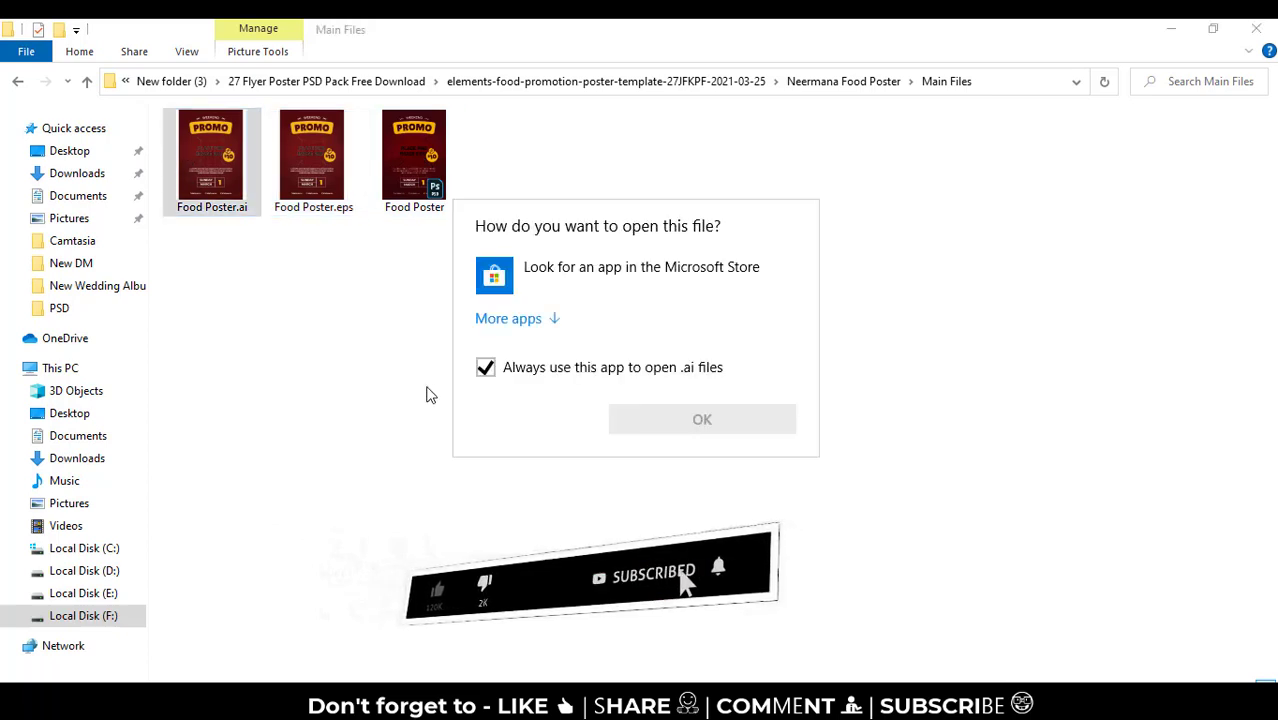
click(508, 318)
scroll(616, 393, down, 3)
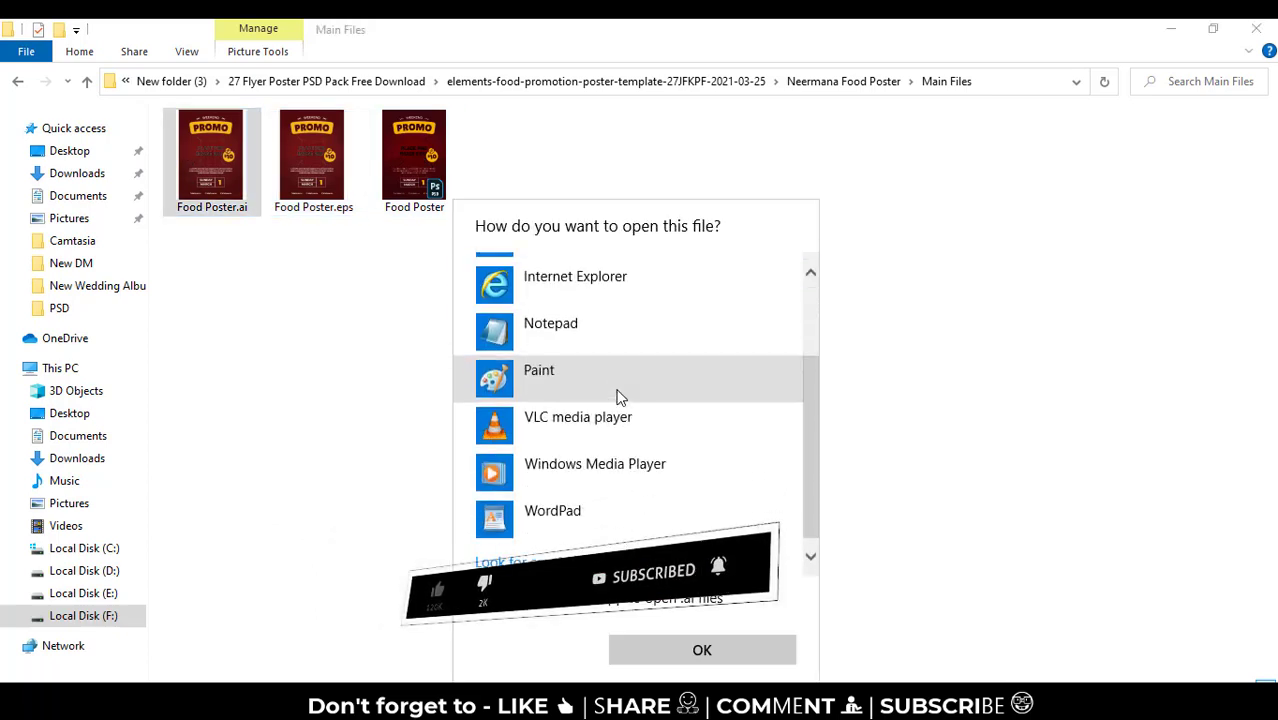
scroll(620, 500, up, 3)
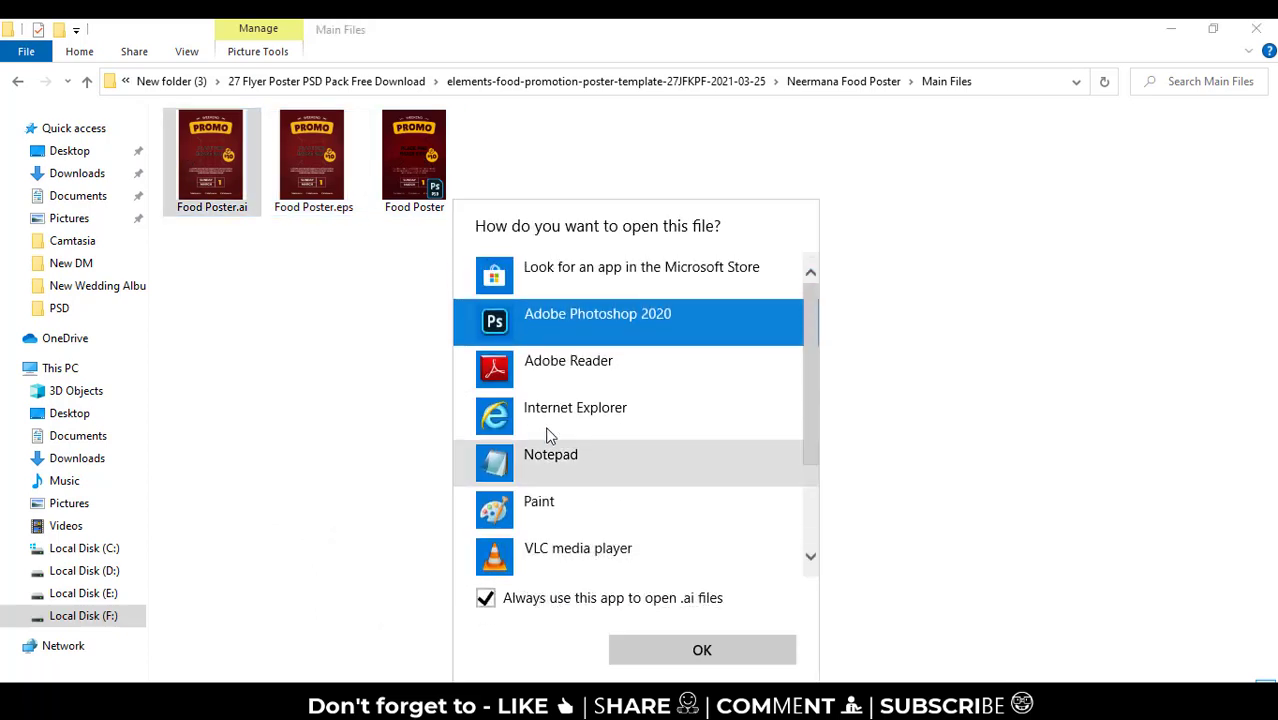
scroll(600, 460, down, 3)
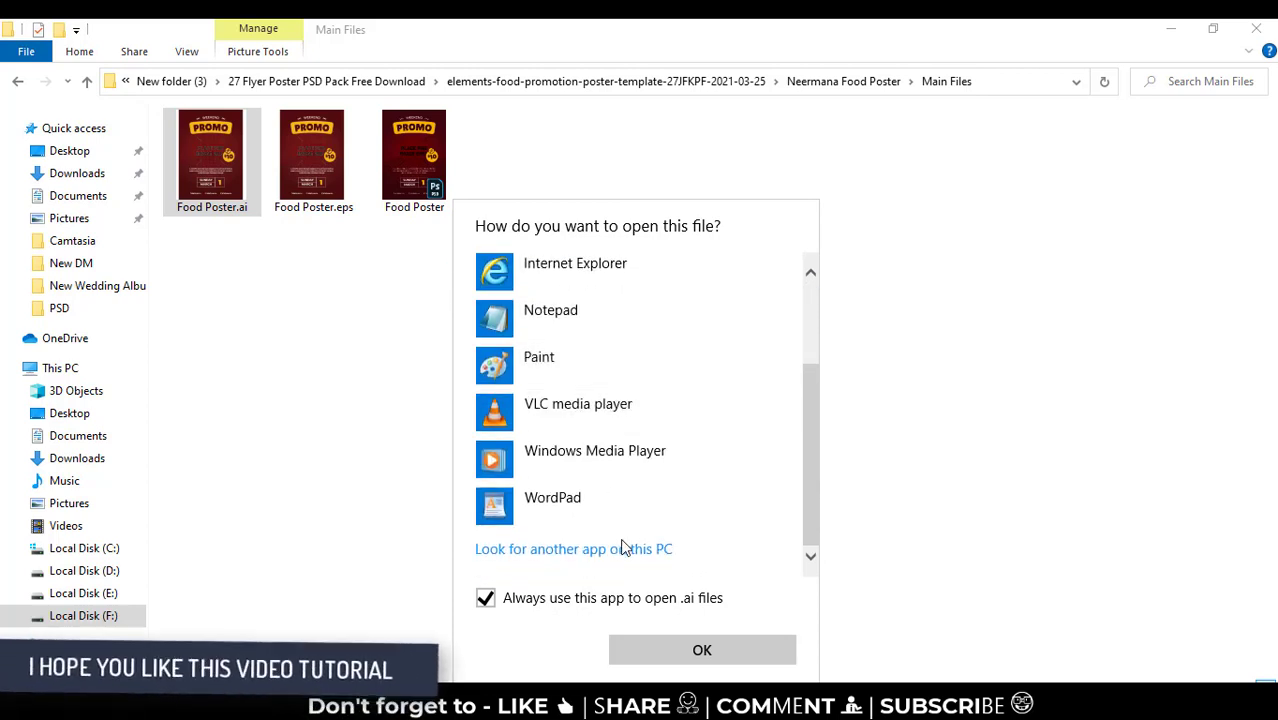
click(646, 648)
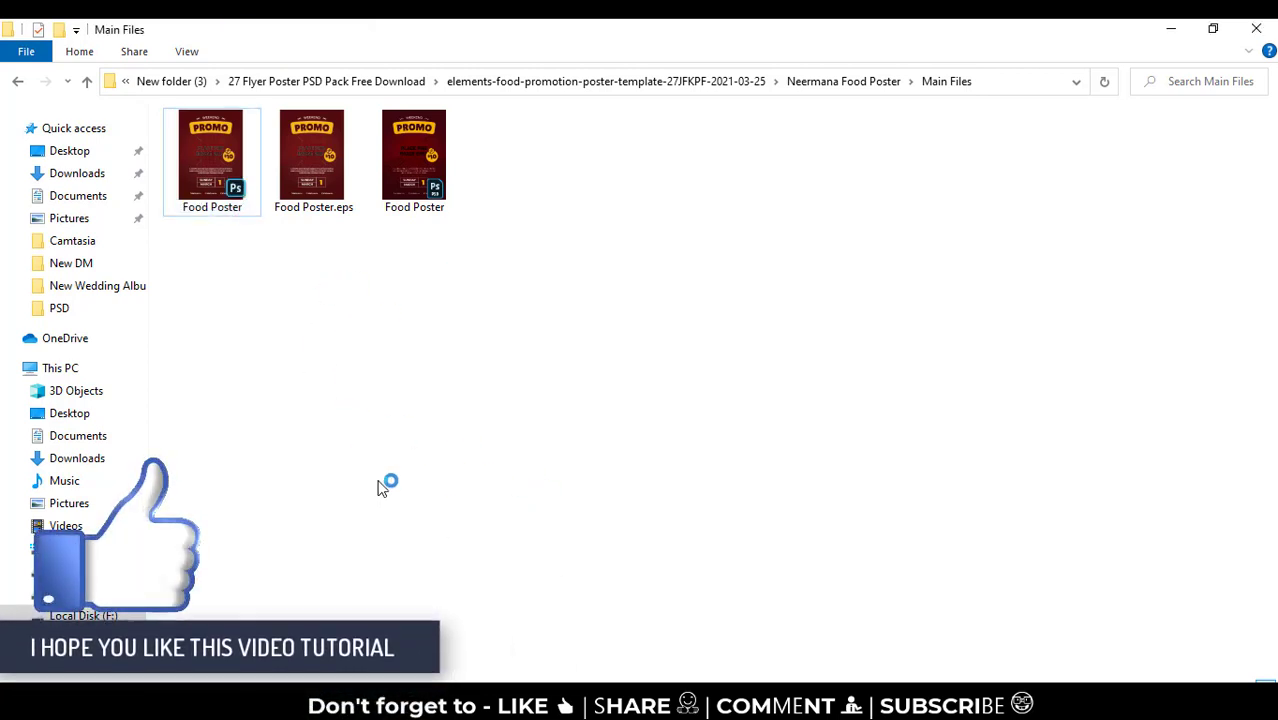
Go back up to the pack folder and open HOLIDAY TRAVEL #1 > JPG files
key(alt+Up)
key(alt+Up)
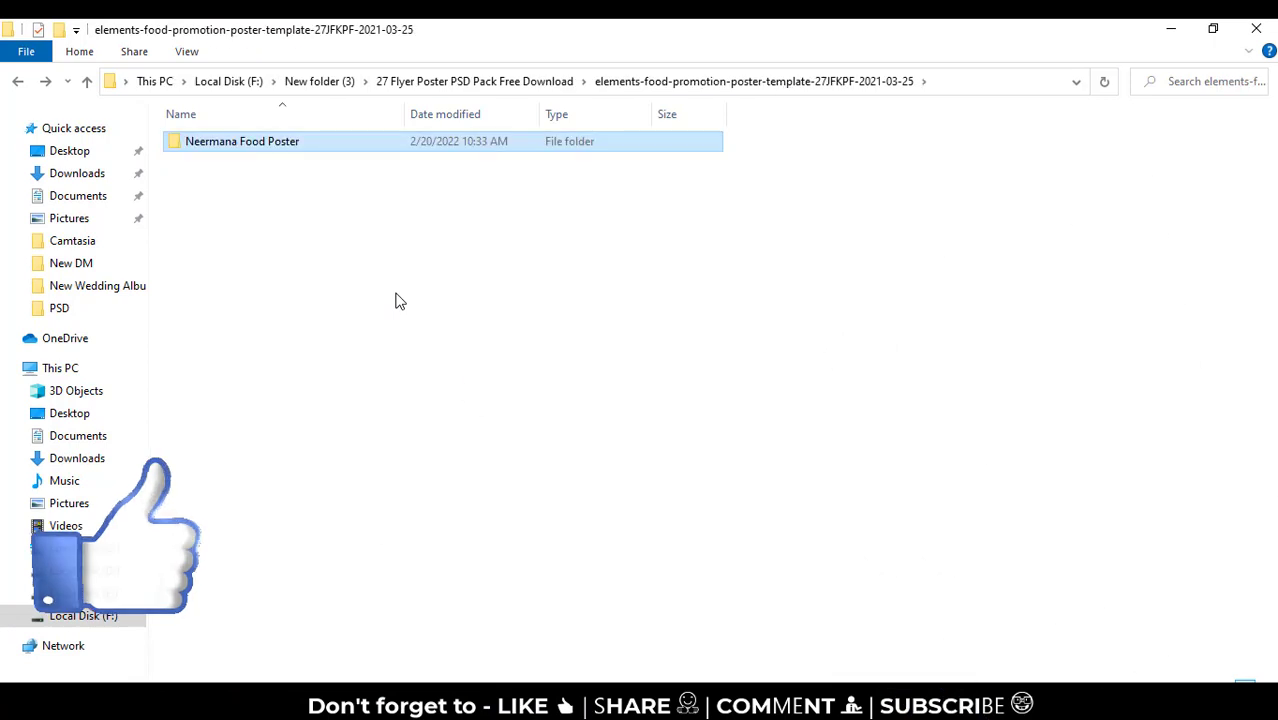
key(alt+Up)
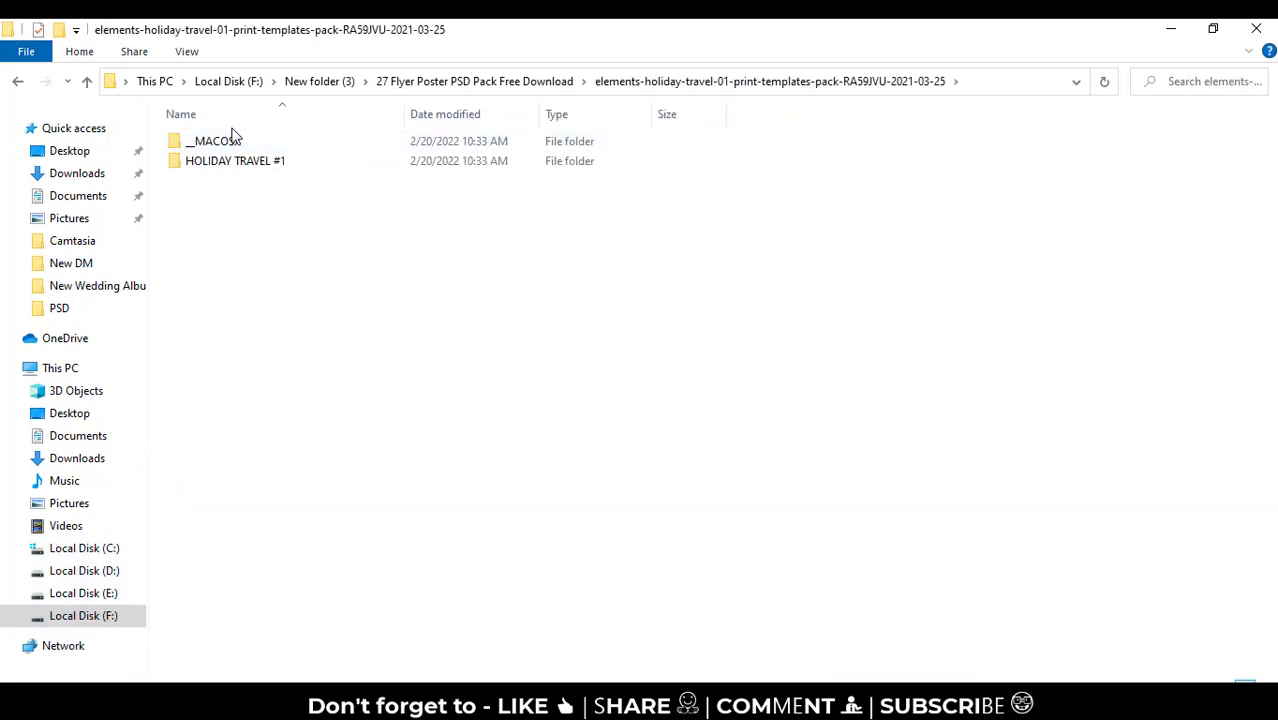
double_click(240, 161)
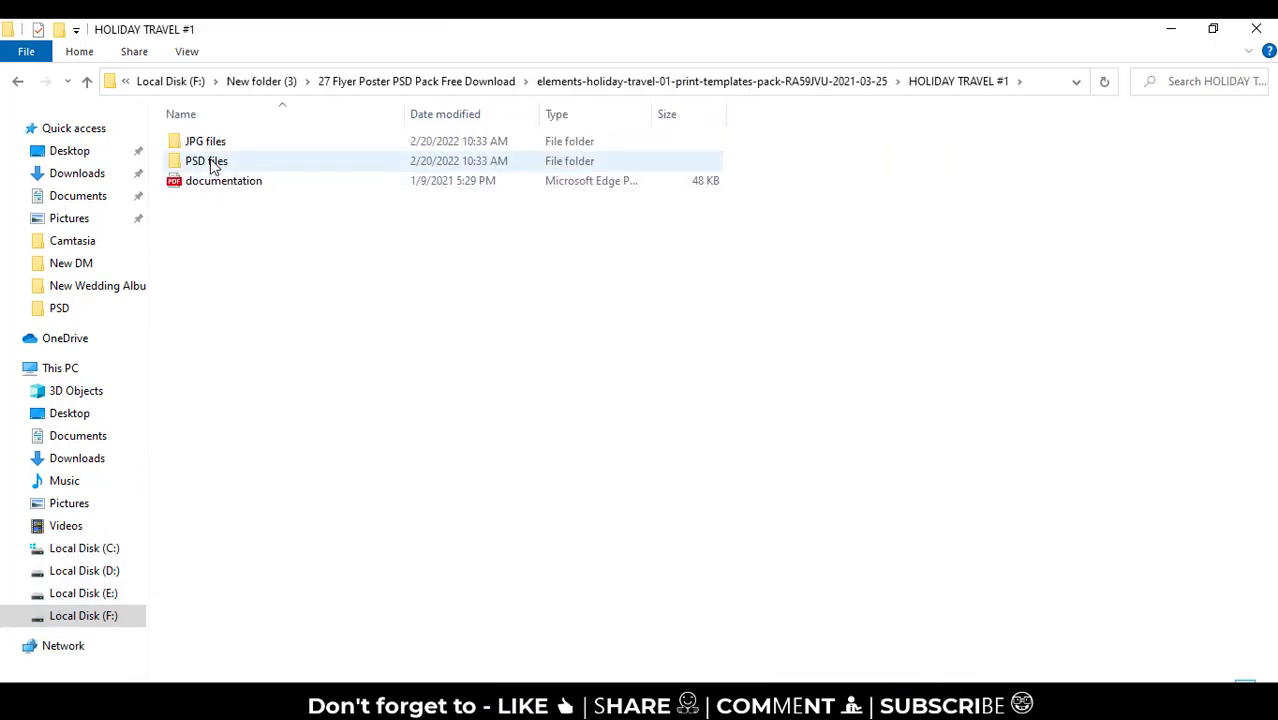
double_click(208, 143)
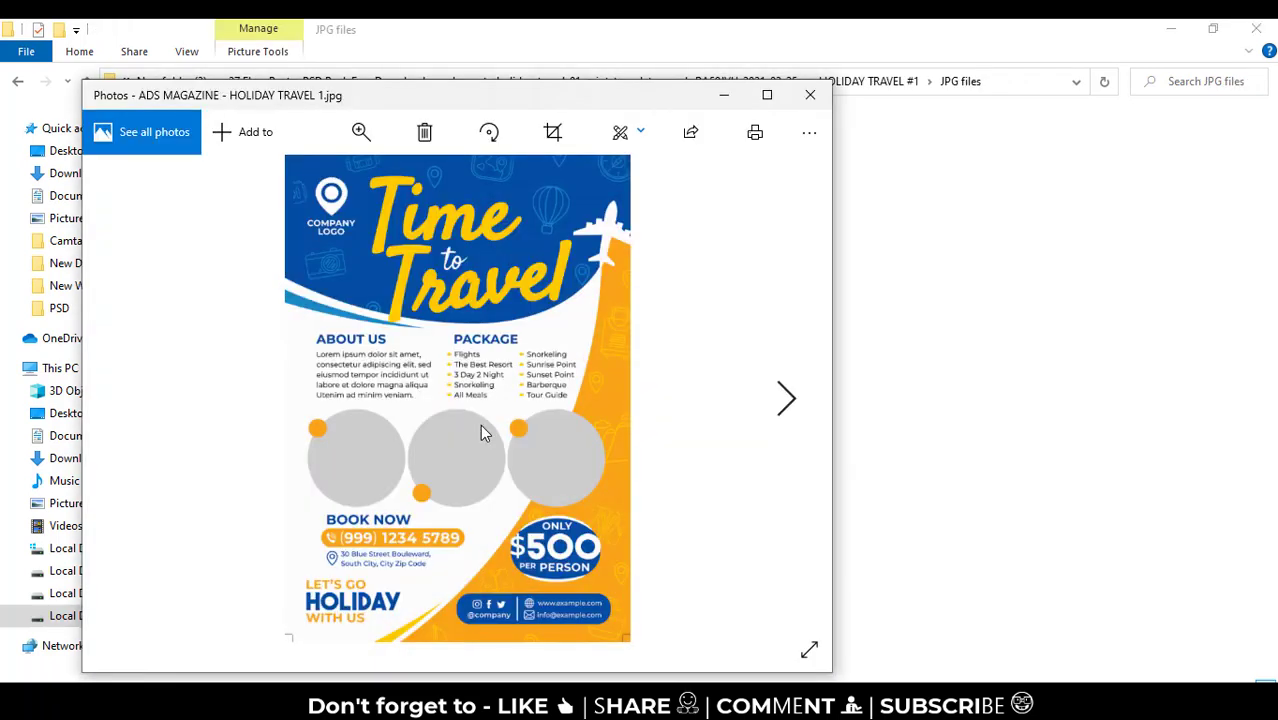
Advance from the ADS MAGAZINE image past FLYER to POSTER - HOLIDAY TRAVEL 1
click(788, 398)
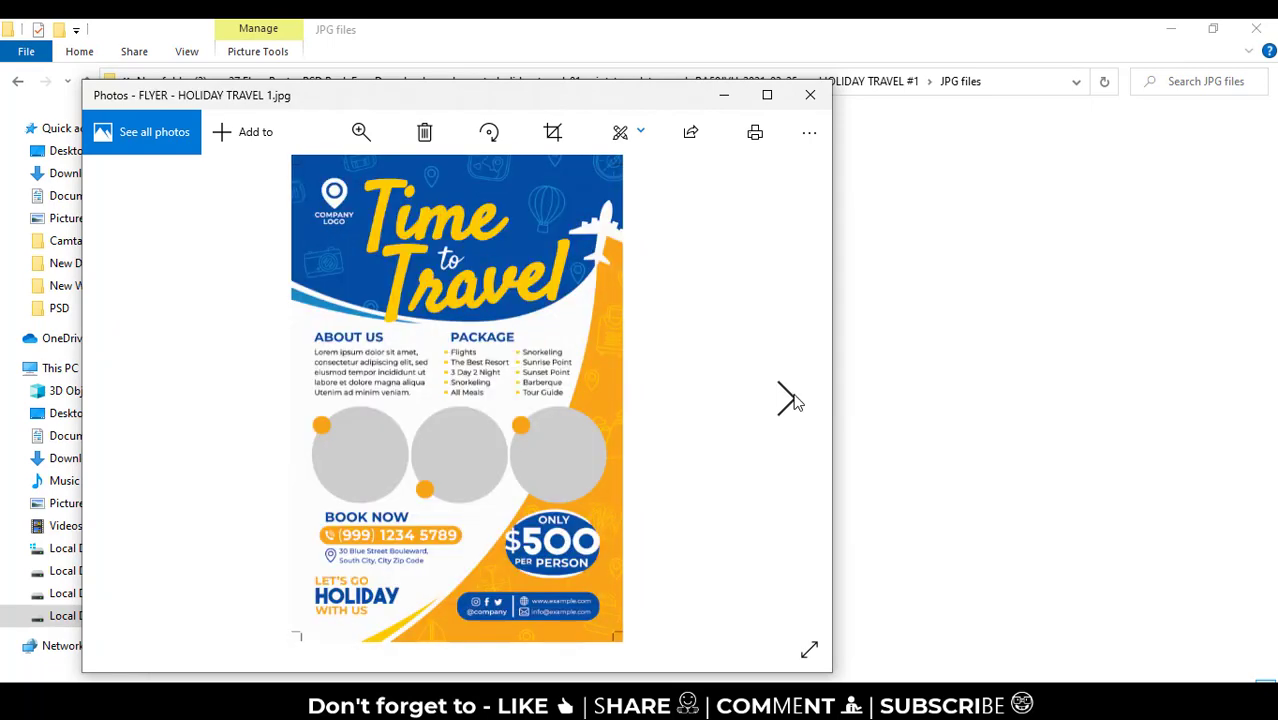
click(788, 398)
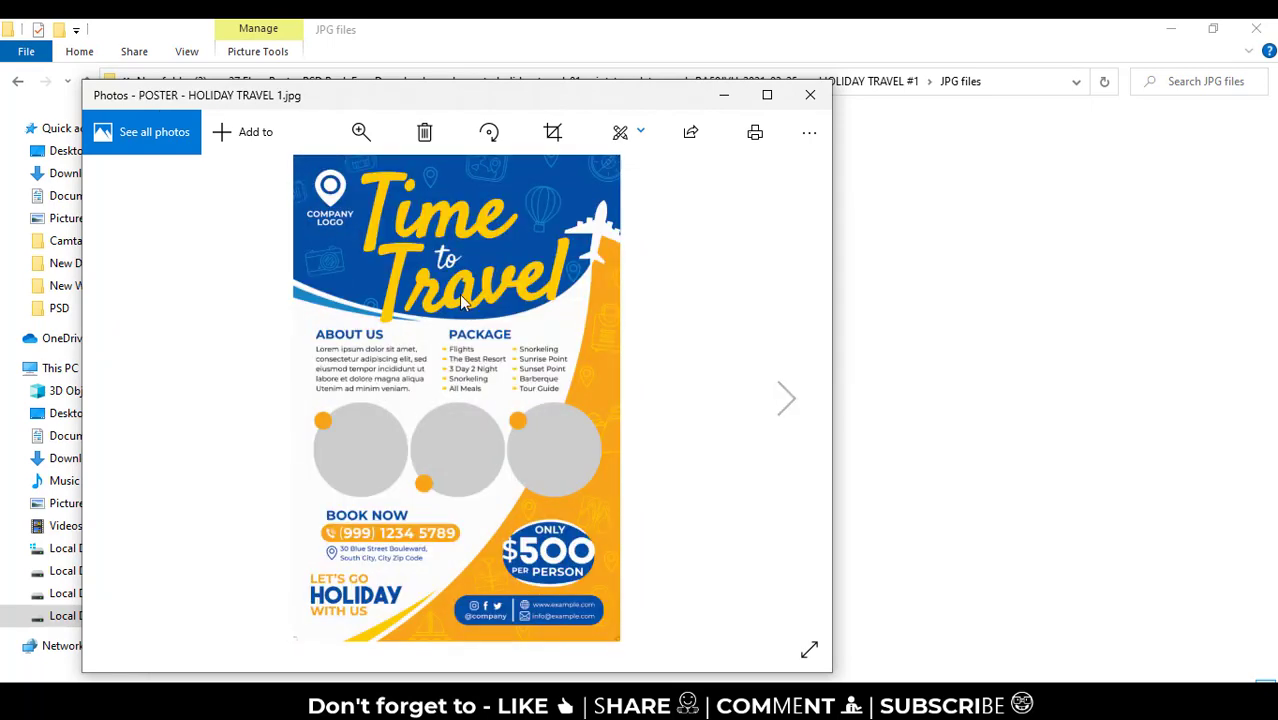
Close the photo viewer and open the indy music festival template folder
click(810, 95)
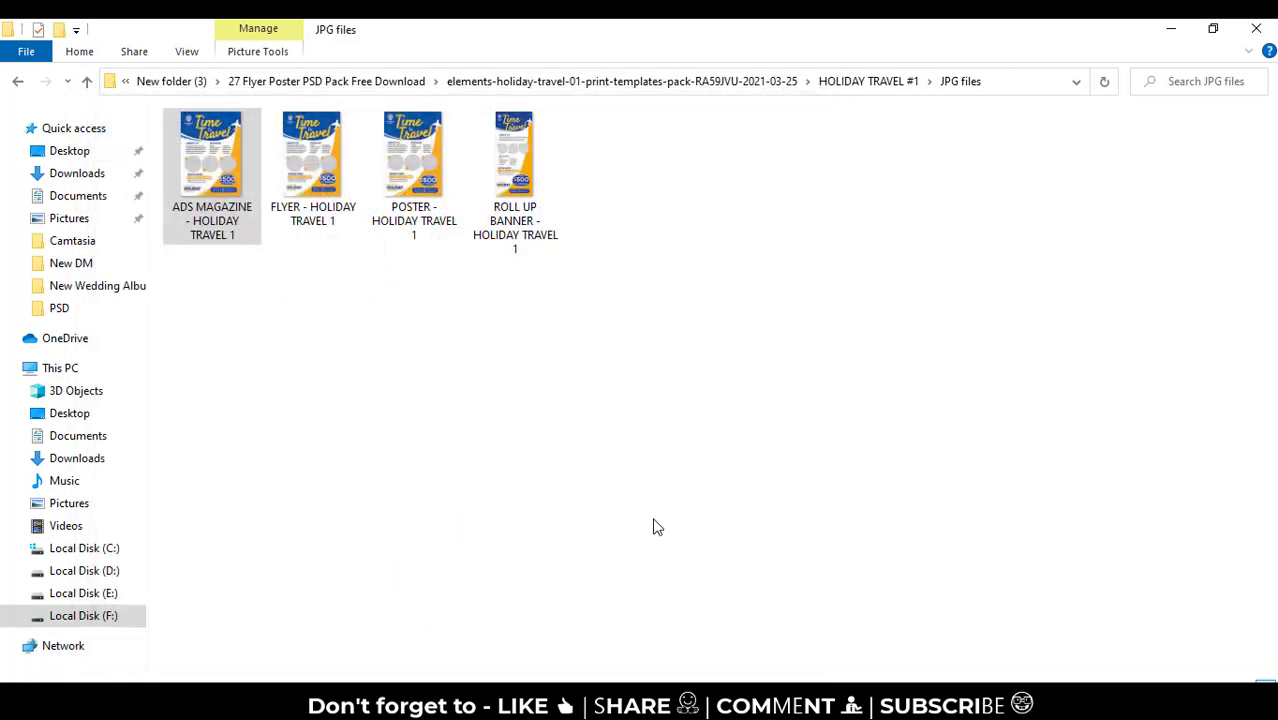
key(alt+Up)
key(alt+Up)
key(alt+Up)
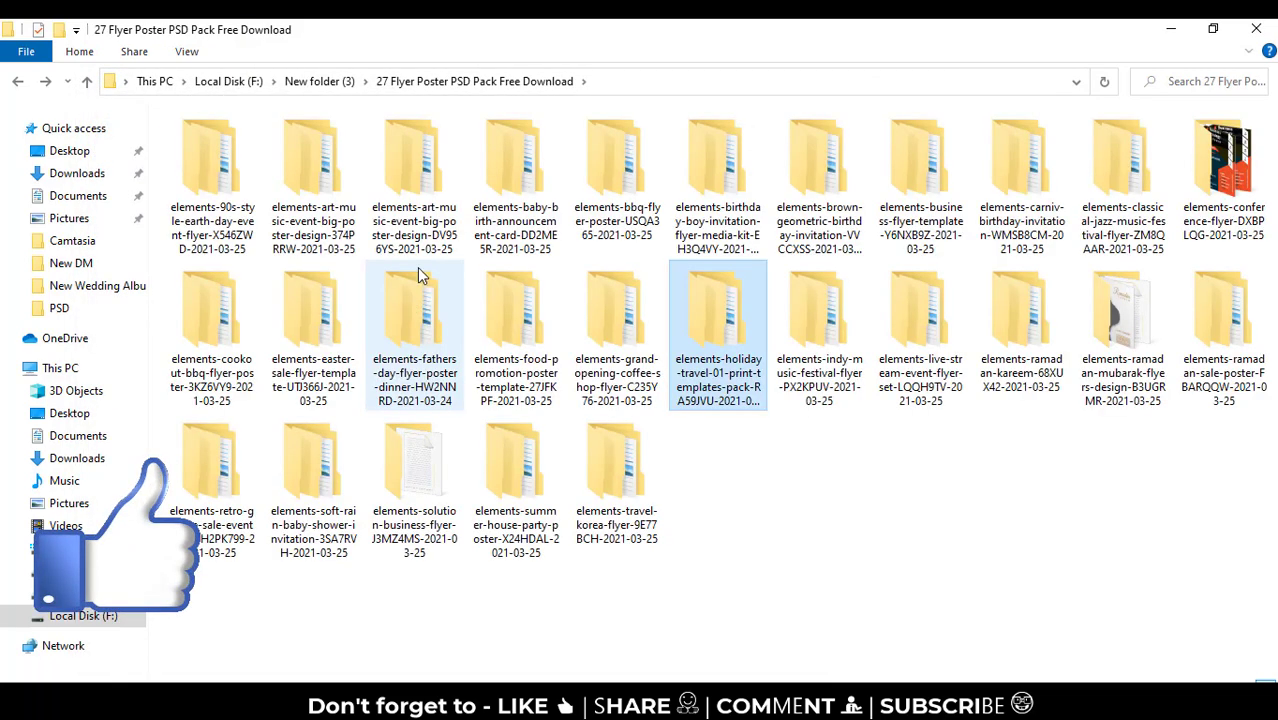
double_click(815, 340)
Import the poster page into Photoshop at default 3579×5031 px, 300 ppi settings
double_click(266, 160)
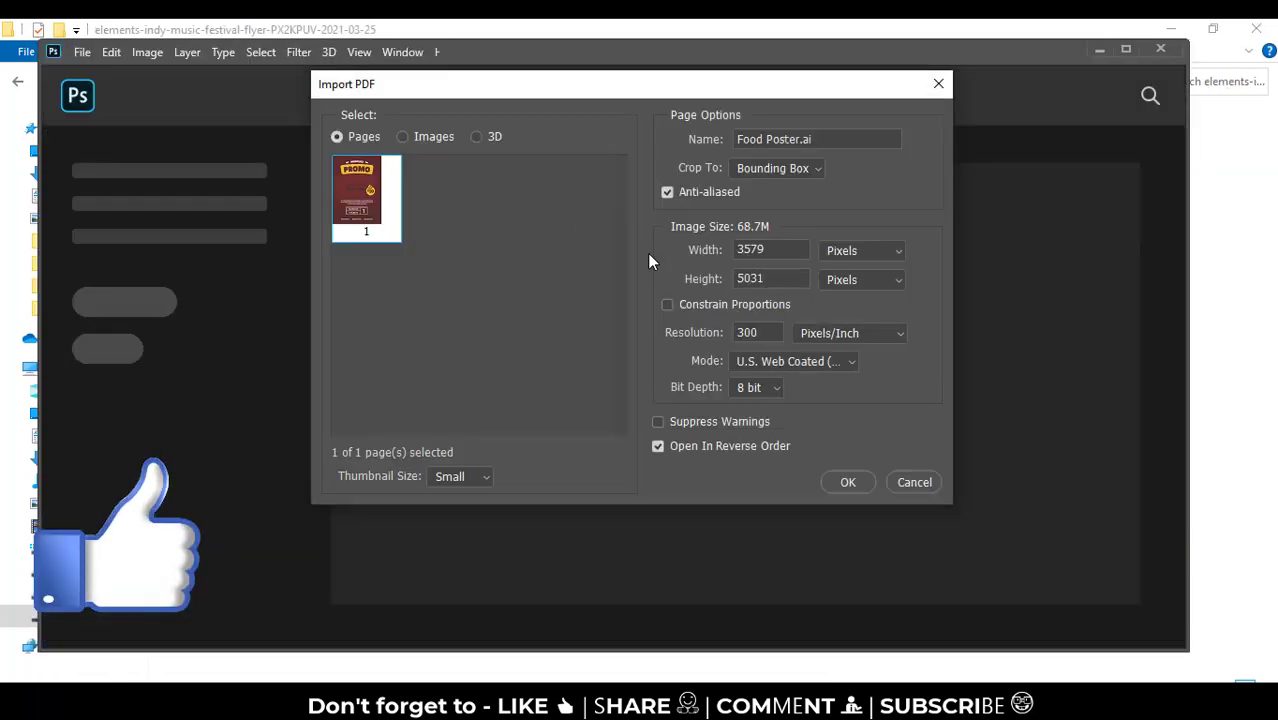
click(852, 476)
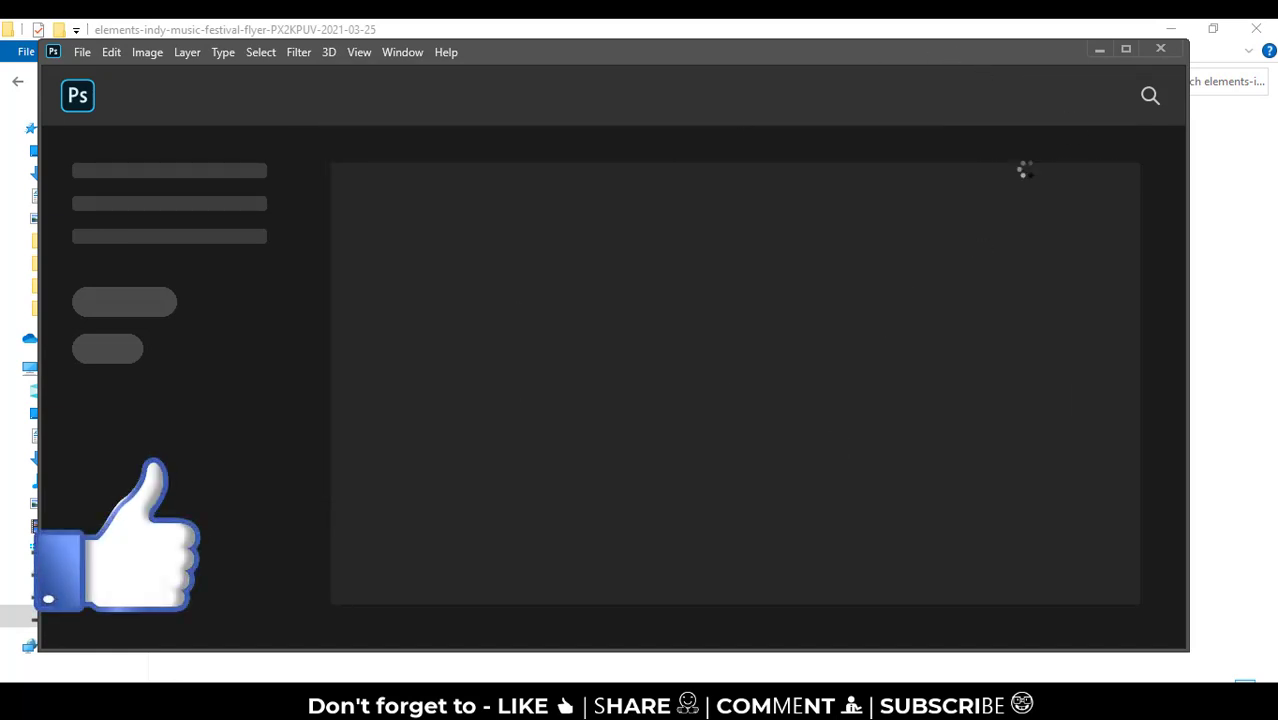
click(1262, 291)
Open Music-festival-flyer-template-01 > PSDs and view the 5x7 flyers as extra large icons
double_click(325, 163)
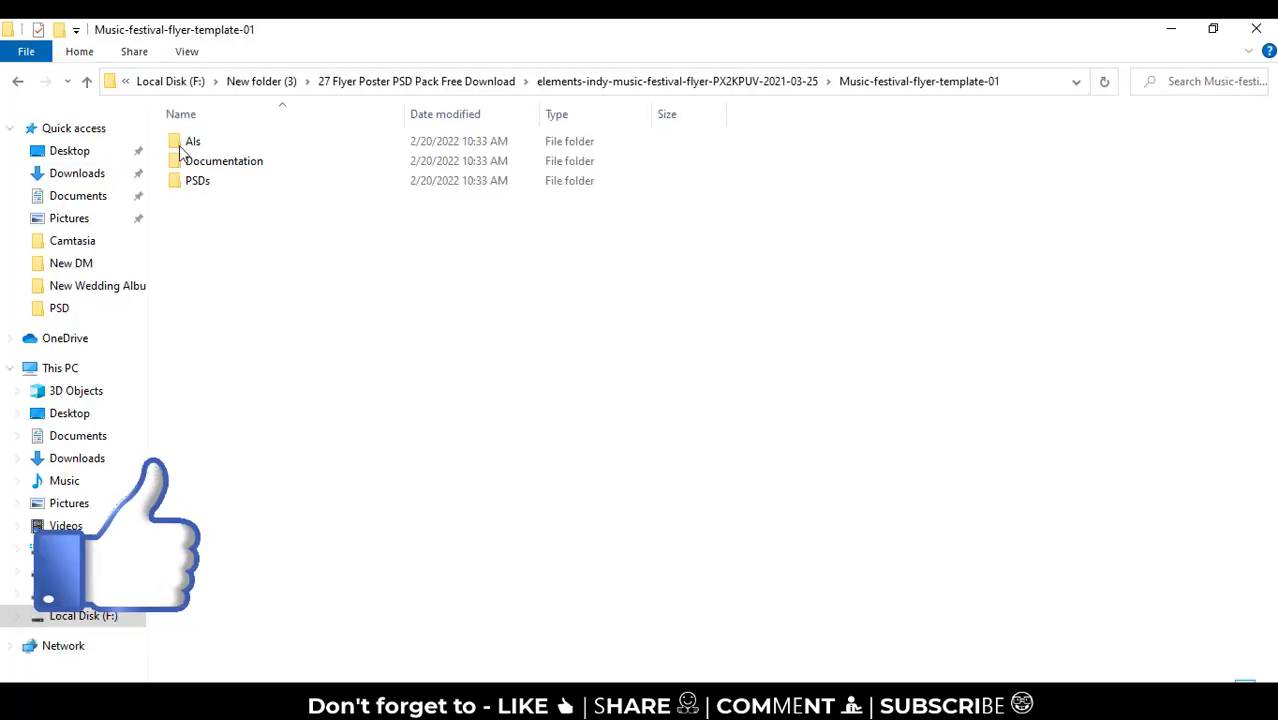
double_click(222, 184)
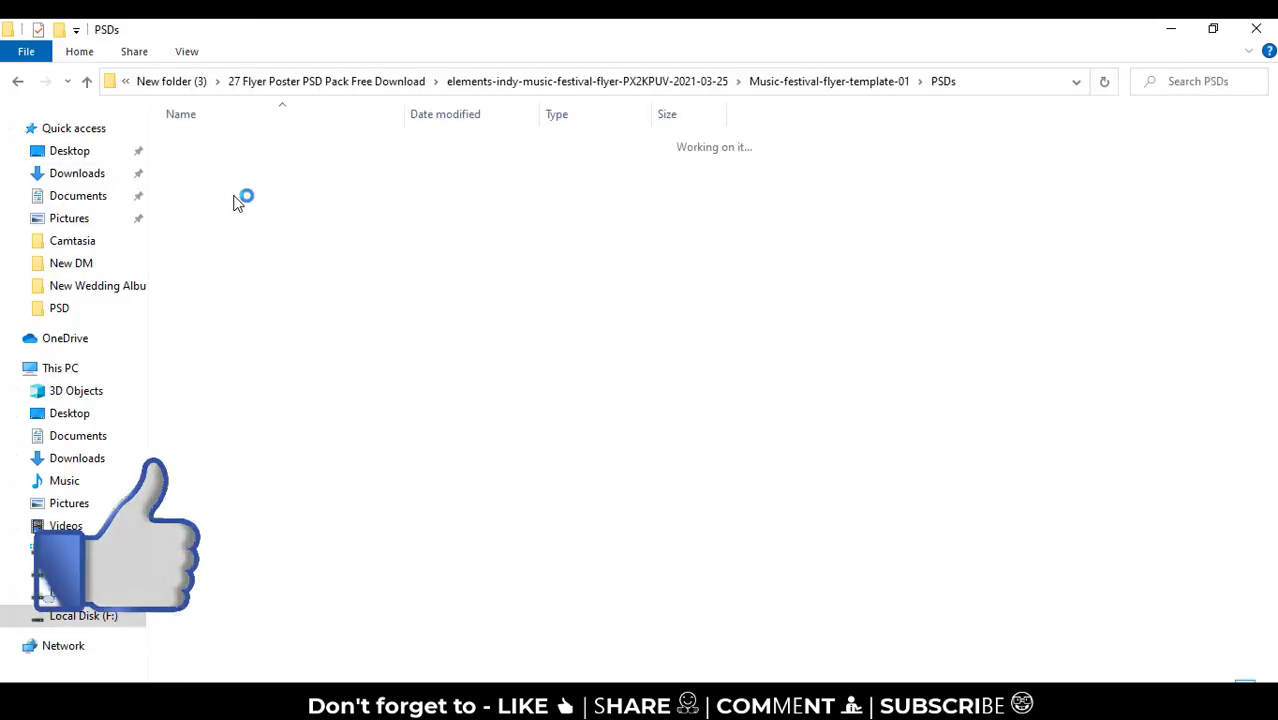
right_click(375, 342)
mouse_move(419, 356)
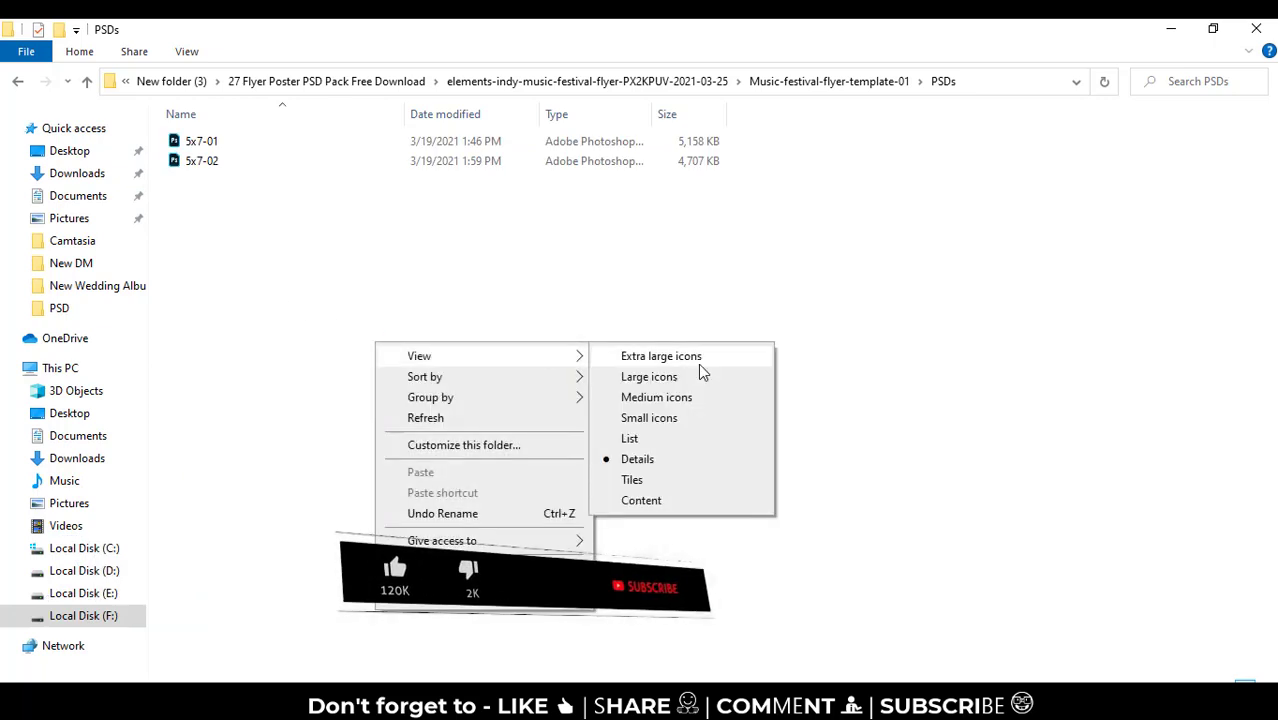
click(698, 363)
click(290, 230)
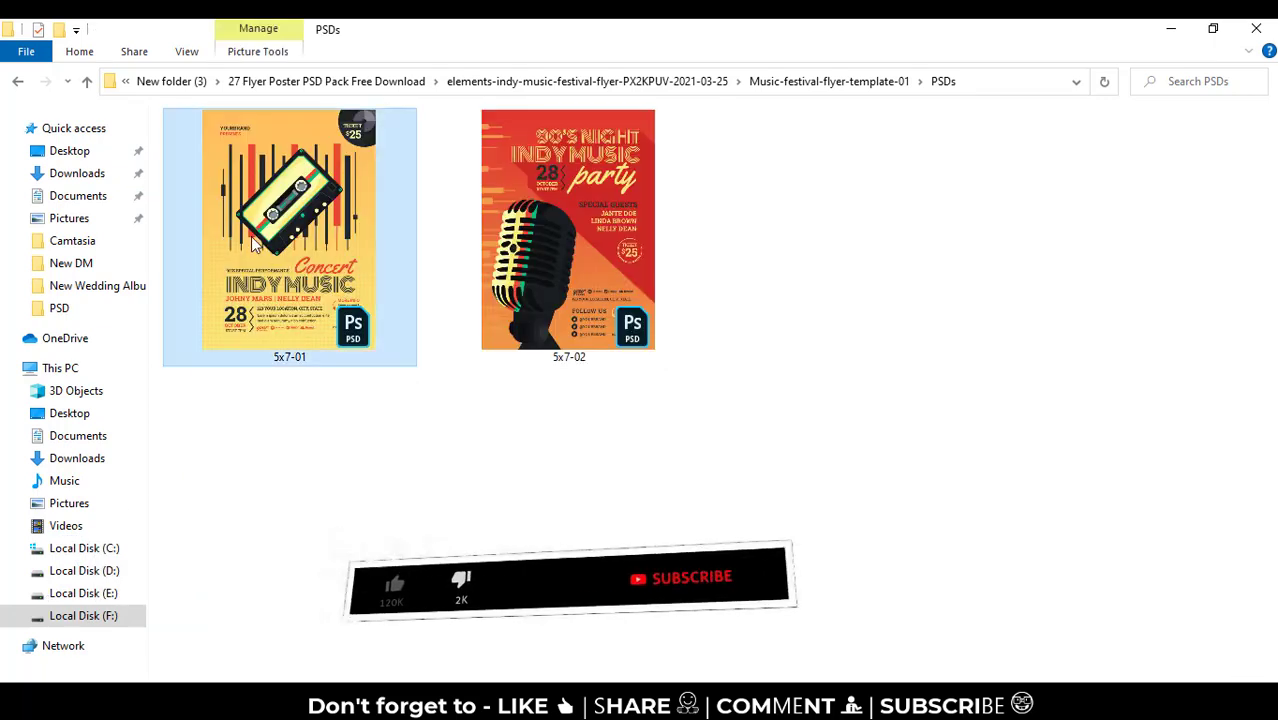
click(631, 127)
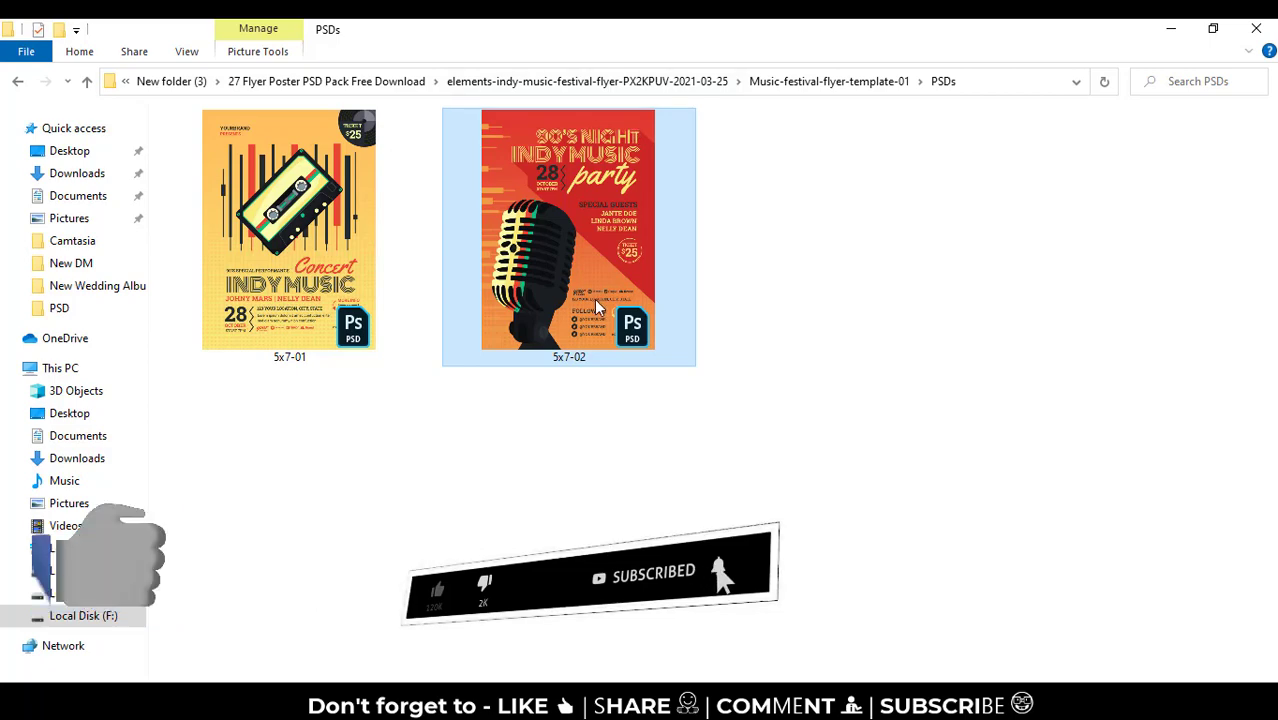
Go to elements-ramadan-kareem > Ramadan Flyer > JPEG and view Ramadan Flyer.jpg
key(BackSpace)
key(BackSpace)
key(BackSpace)
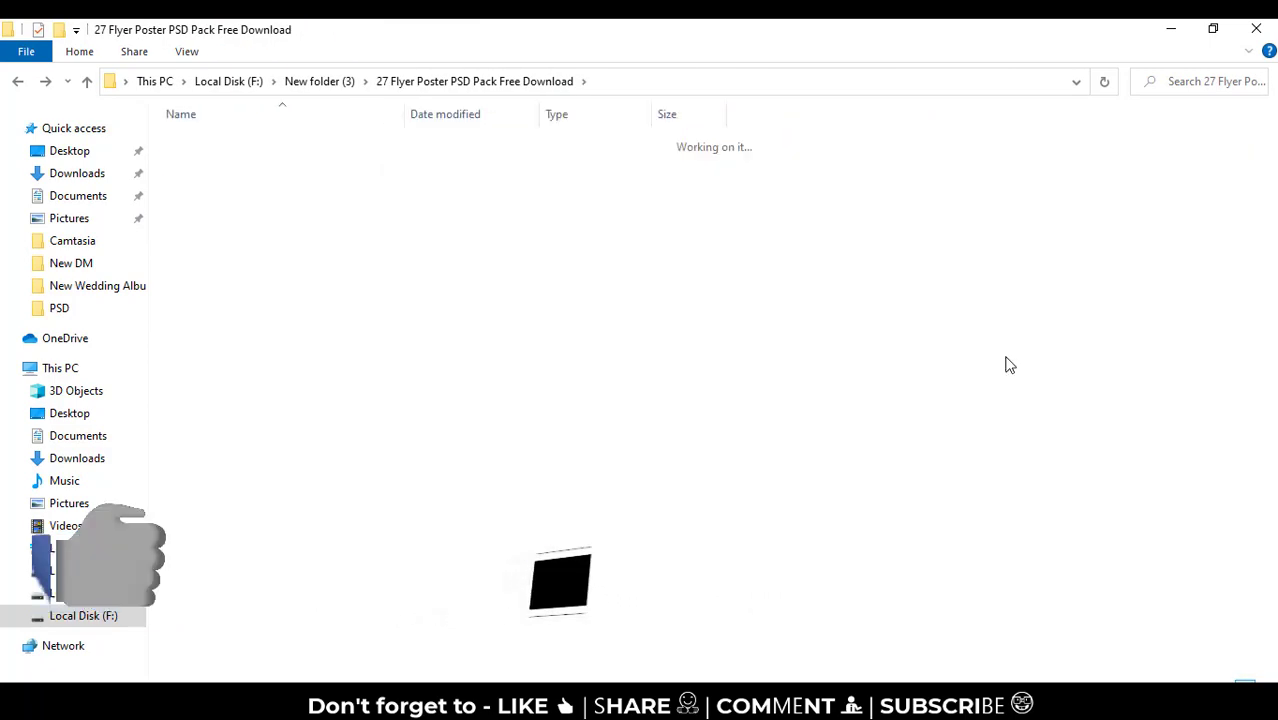
double_click(280, 160)
double_click(240, 145)
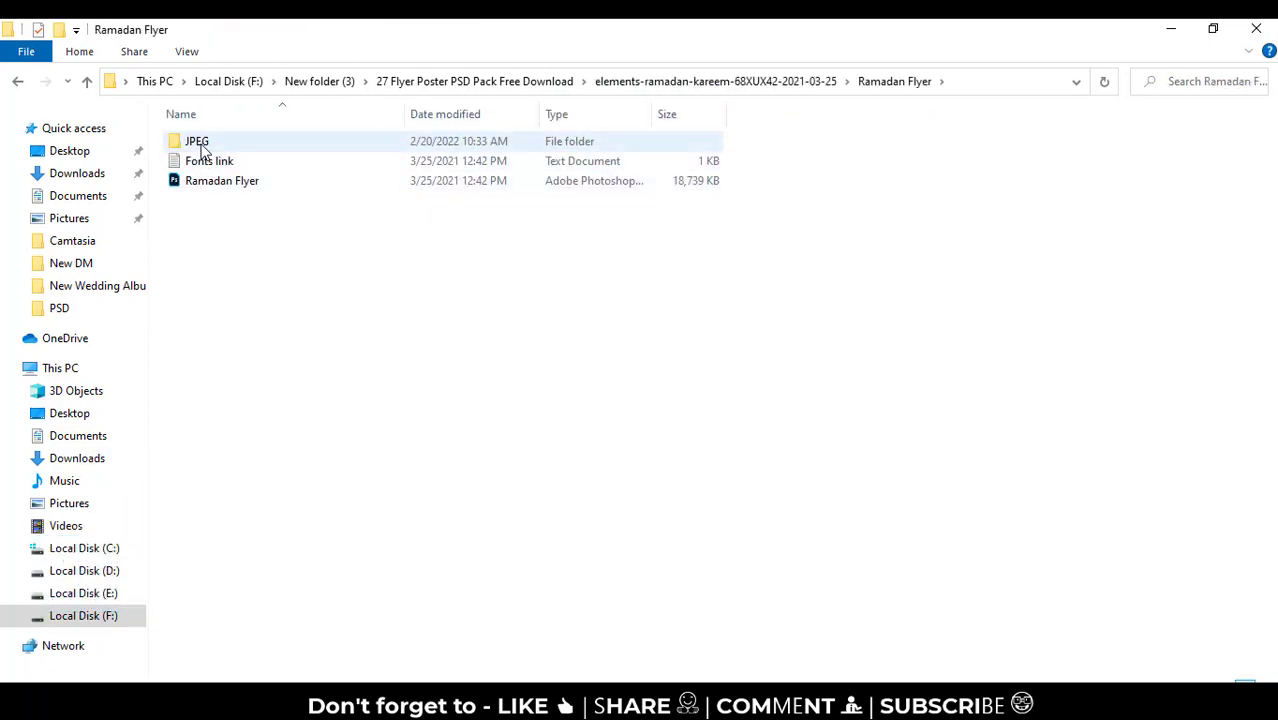
double_click(200, 145)
double_click(235, 185)
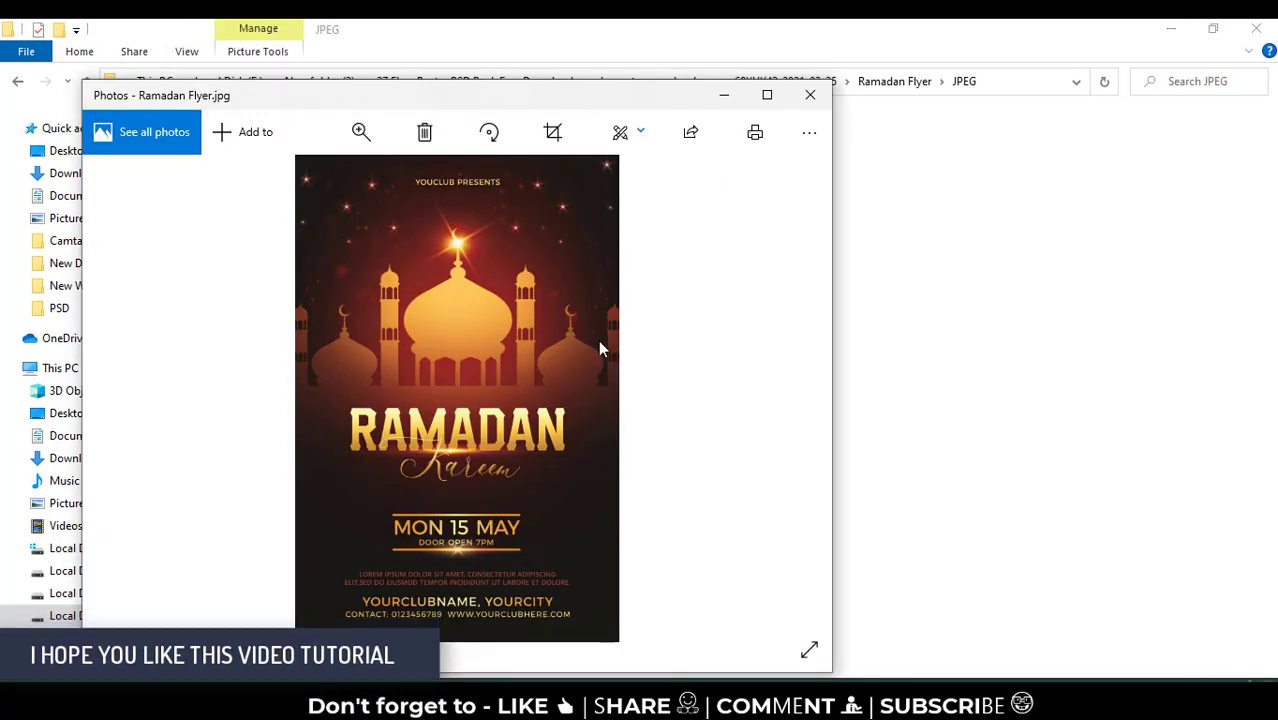
Zoom into the Ramadan Flyer, pan across its title and contact line, then close Photos
scroll(430, 444, up, 1)
scroll(440, 448, up, 1)
scroll(459, 330, up, 1)
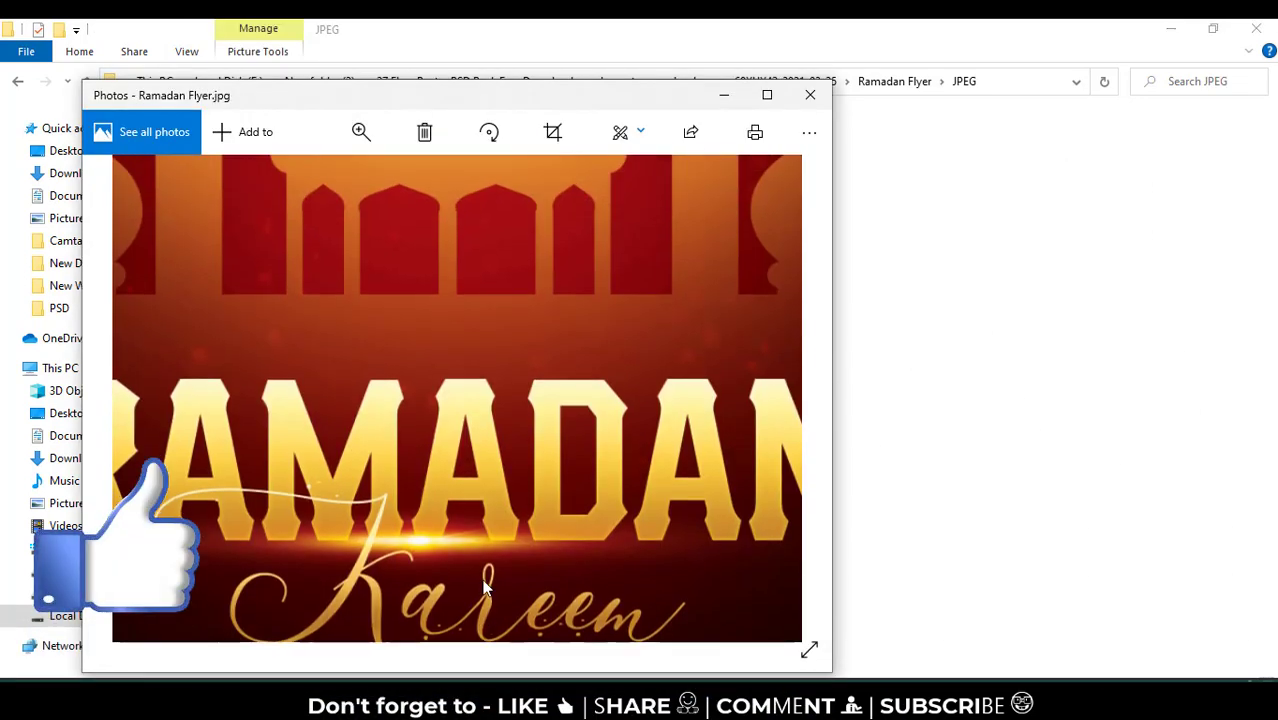
scroll(578, 522, up, 1)
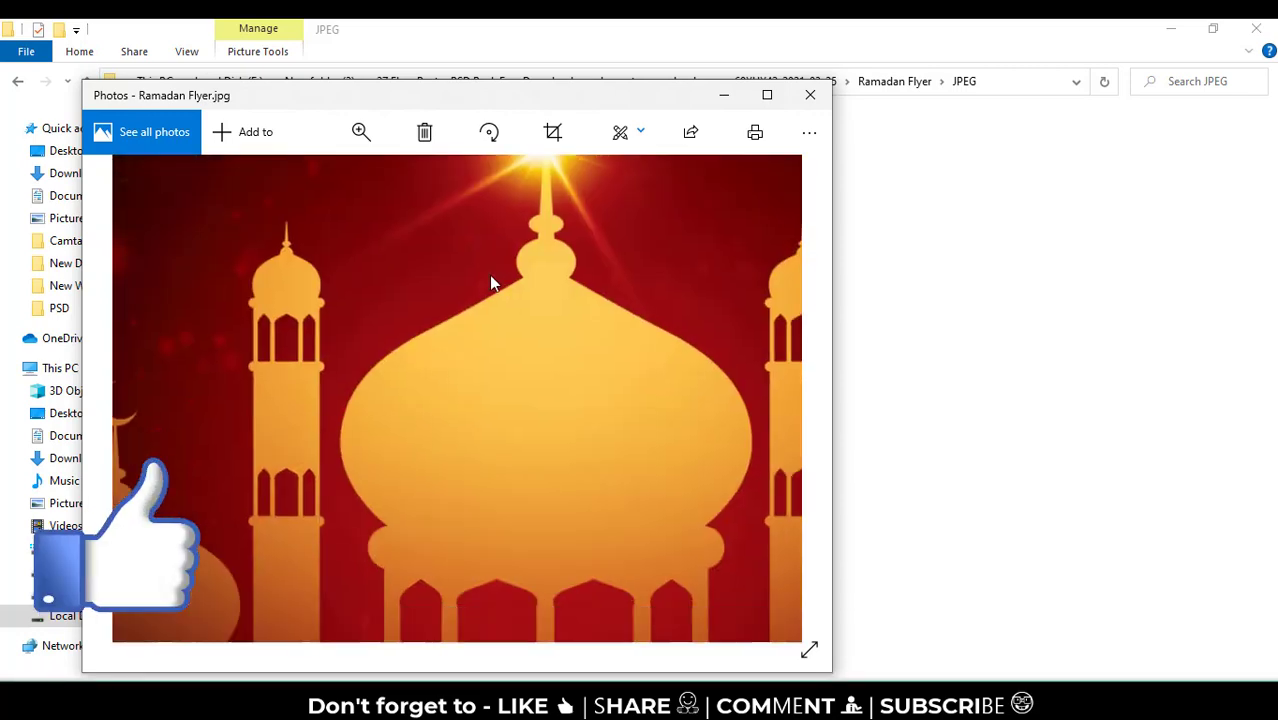
drag(577, 514, 532, 246)
scroll(547, 457, down, 1)
scroll(547, 457, down, 1)
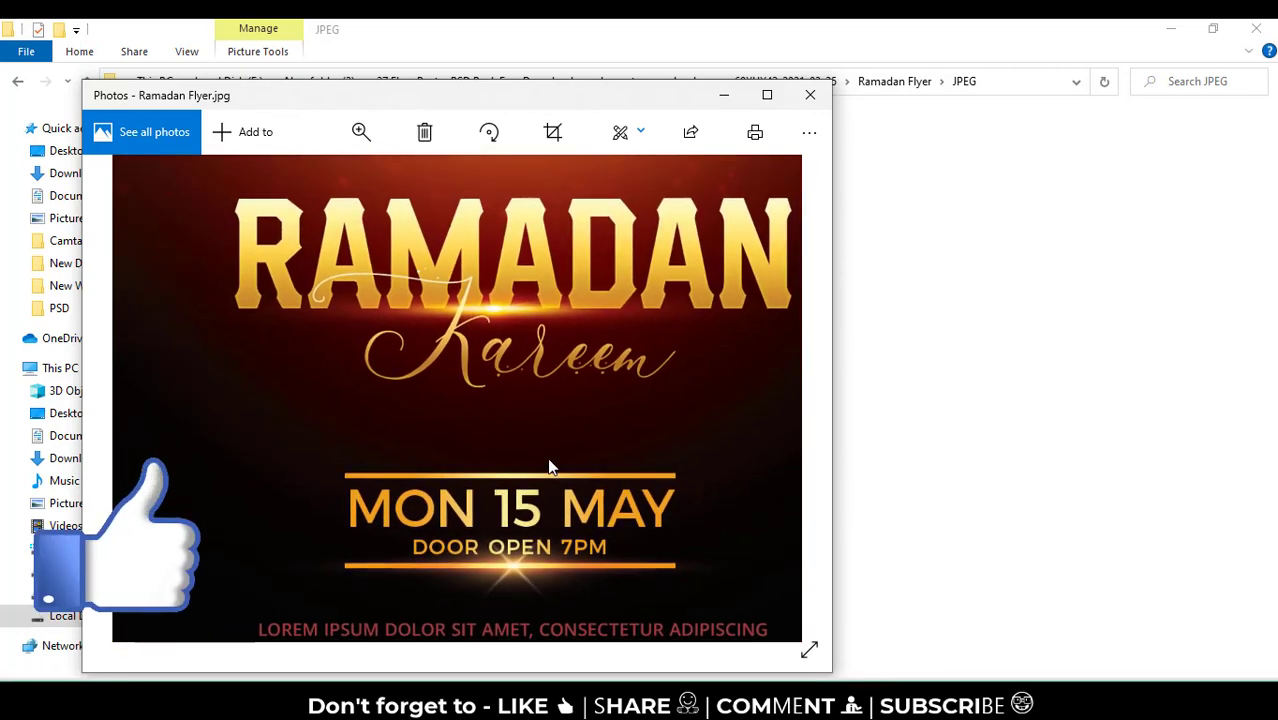
scroll(540, 520, down, 1)
drag(538, 548, 531, 371)
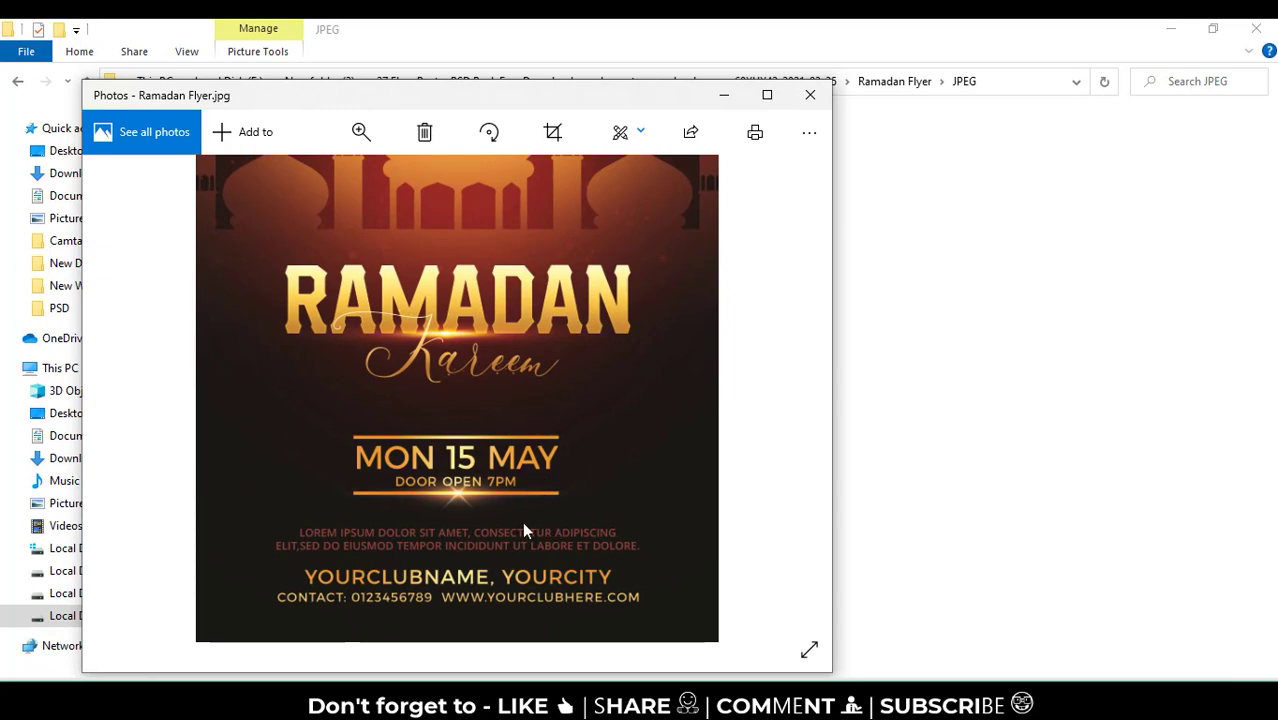
scroll(489, 560, up, 3)
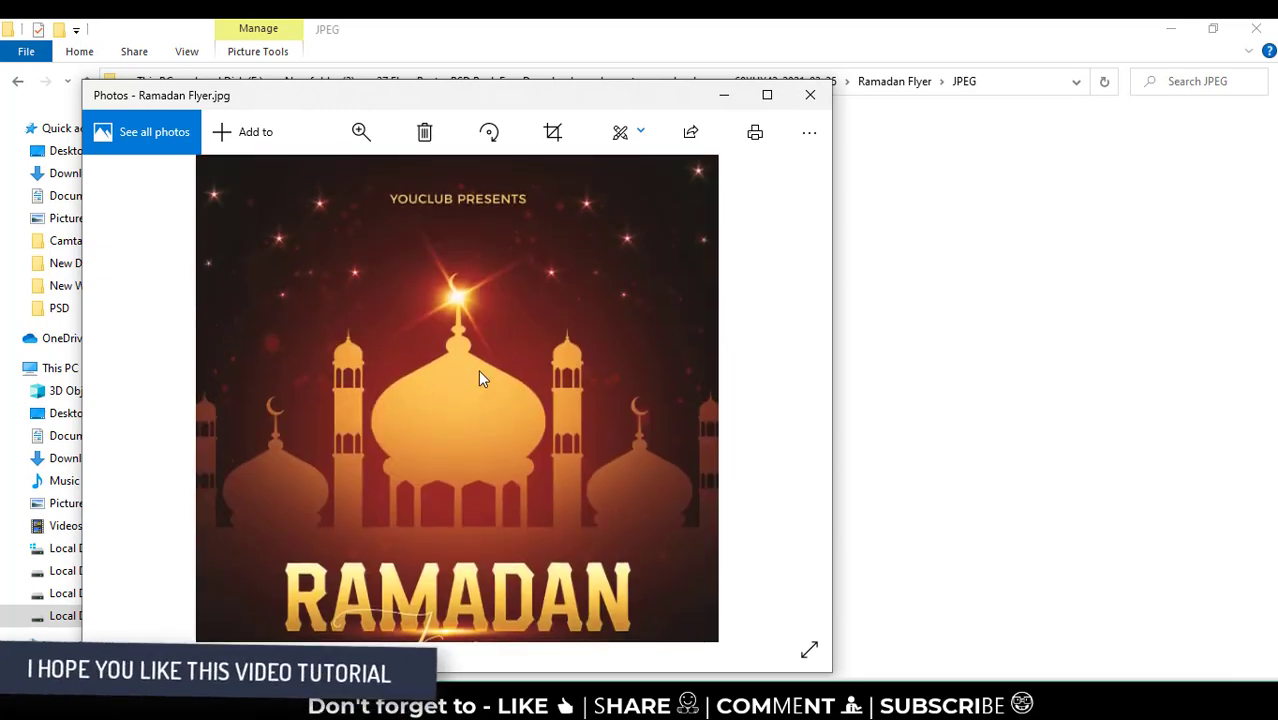
click(810, 95)
Open elements-travel-korea-flyer > Main Files and display its files as large icons
key(alt+Up)
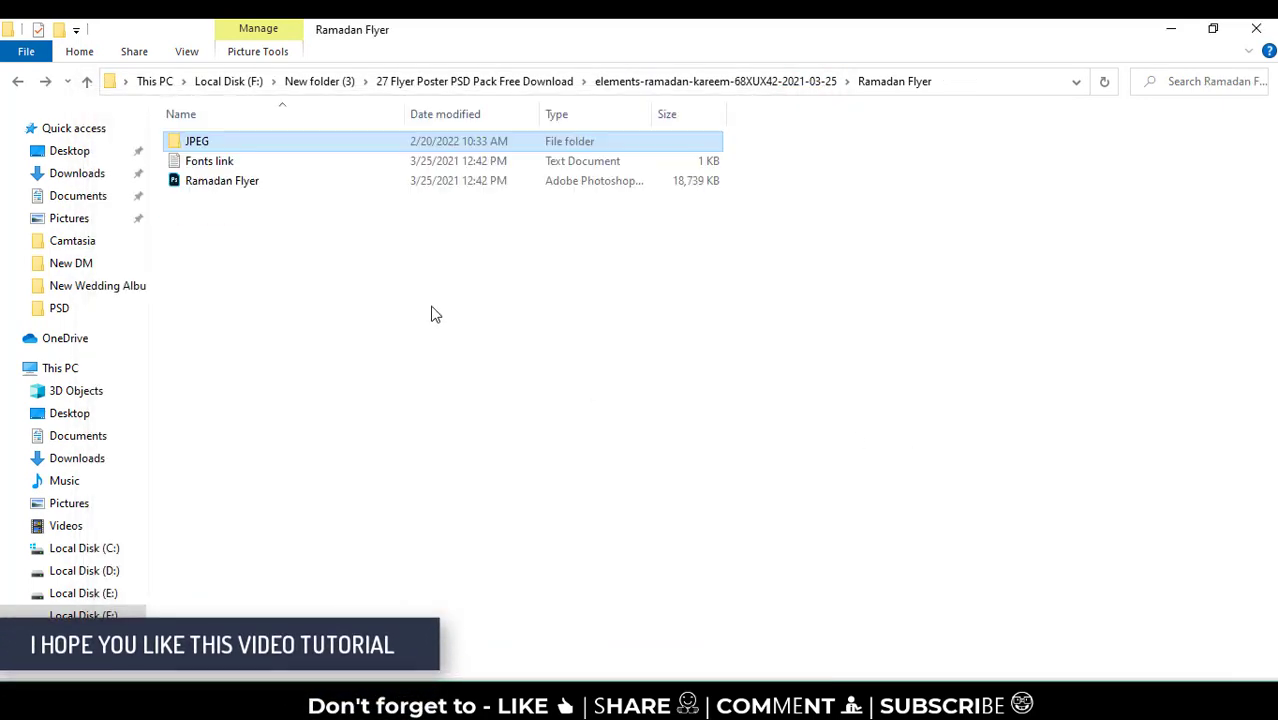
key(alt+Up)
key(alt+Up)
double_click(615, 470)
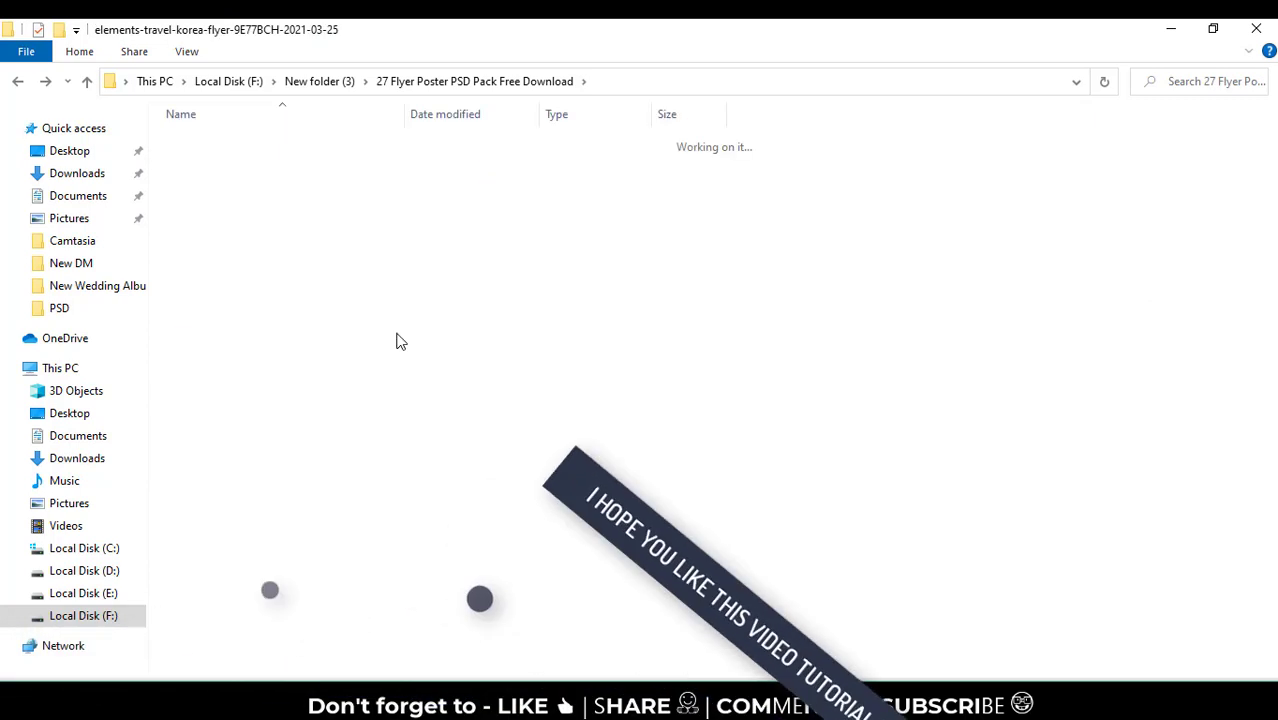
double_click(233, 142)
right_click(271, 313)
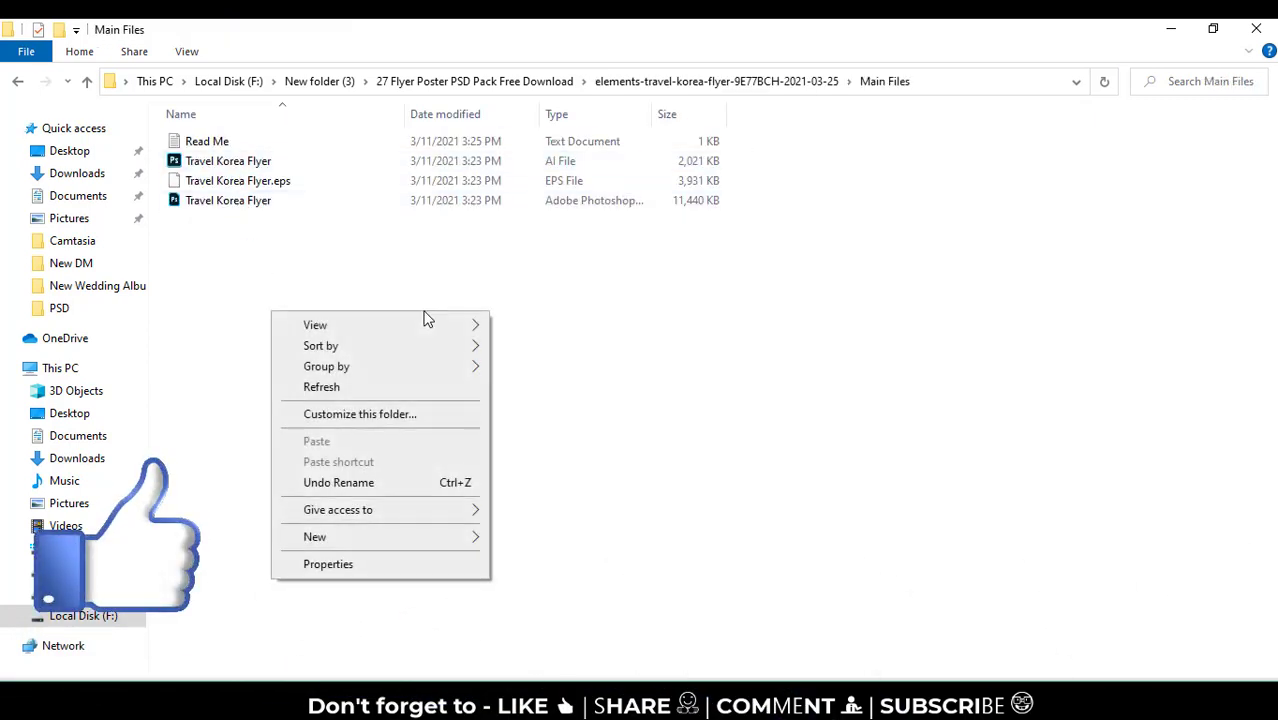
click(545, 345)
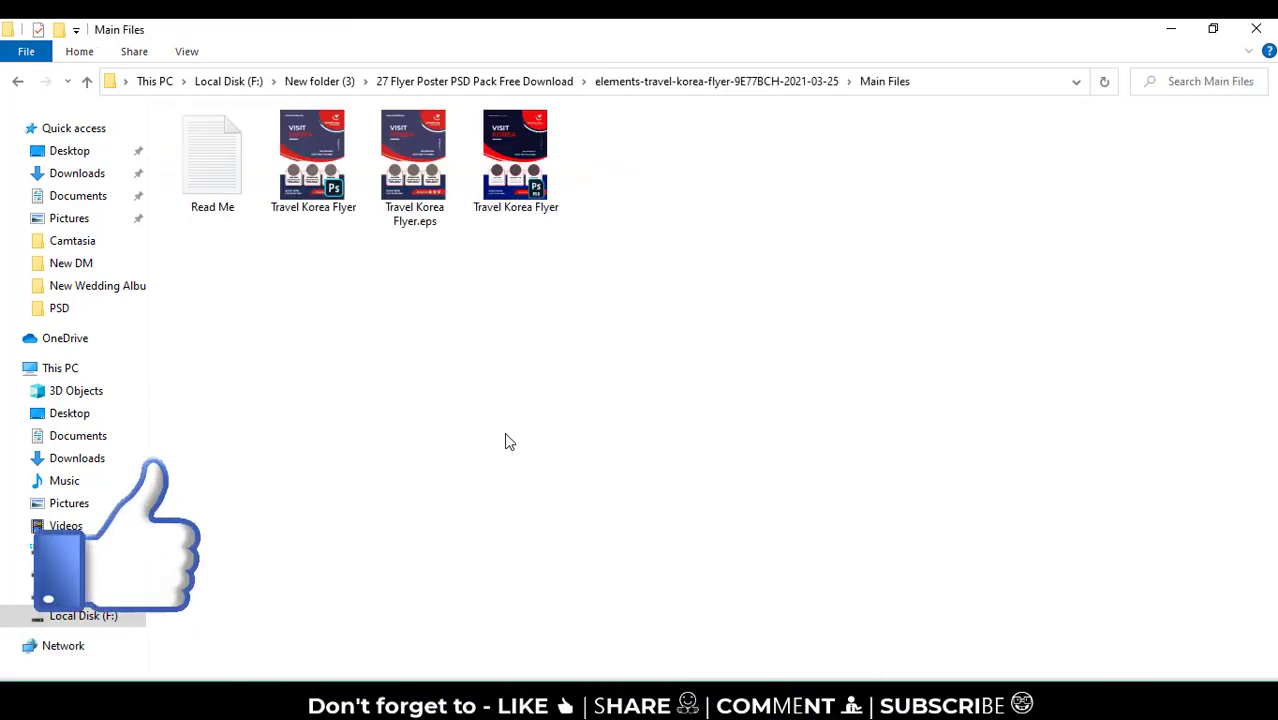
Try opening the Travel Korea Flyer EPS, dismiss the app prompt, and select the PSD
double_click(440, 183)
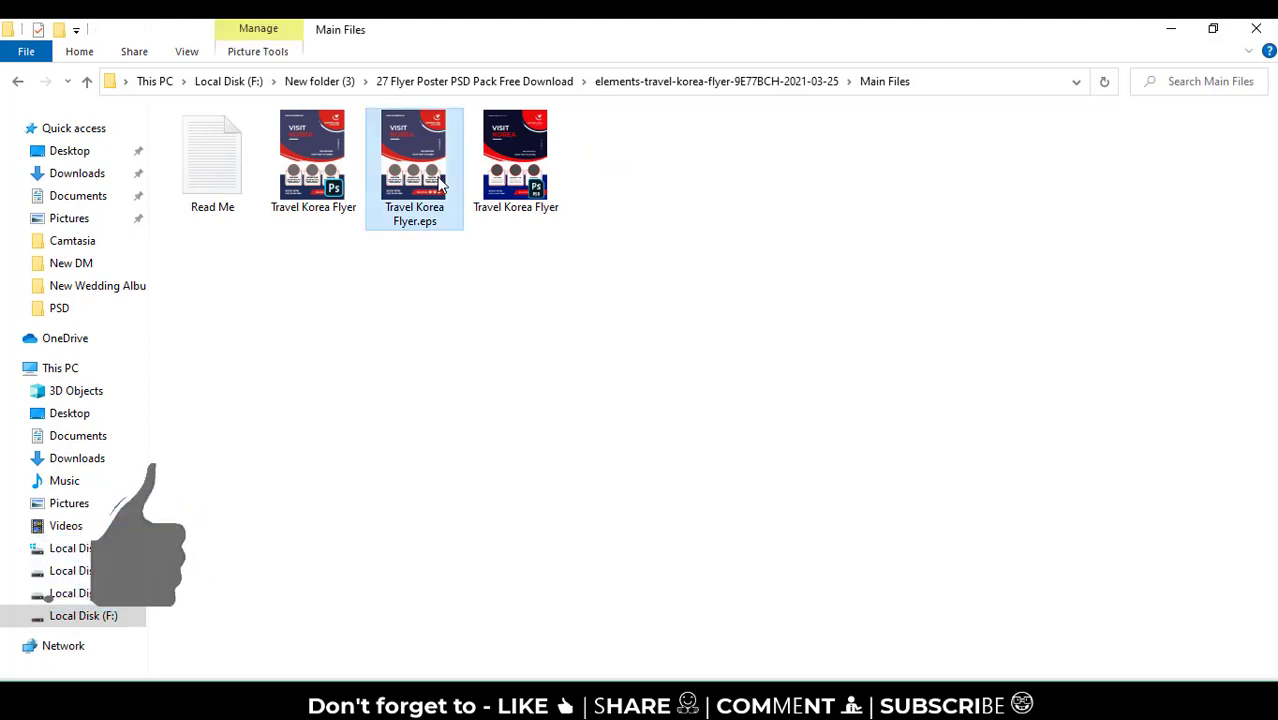
click(356, 460)
click(528, 172)
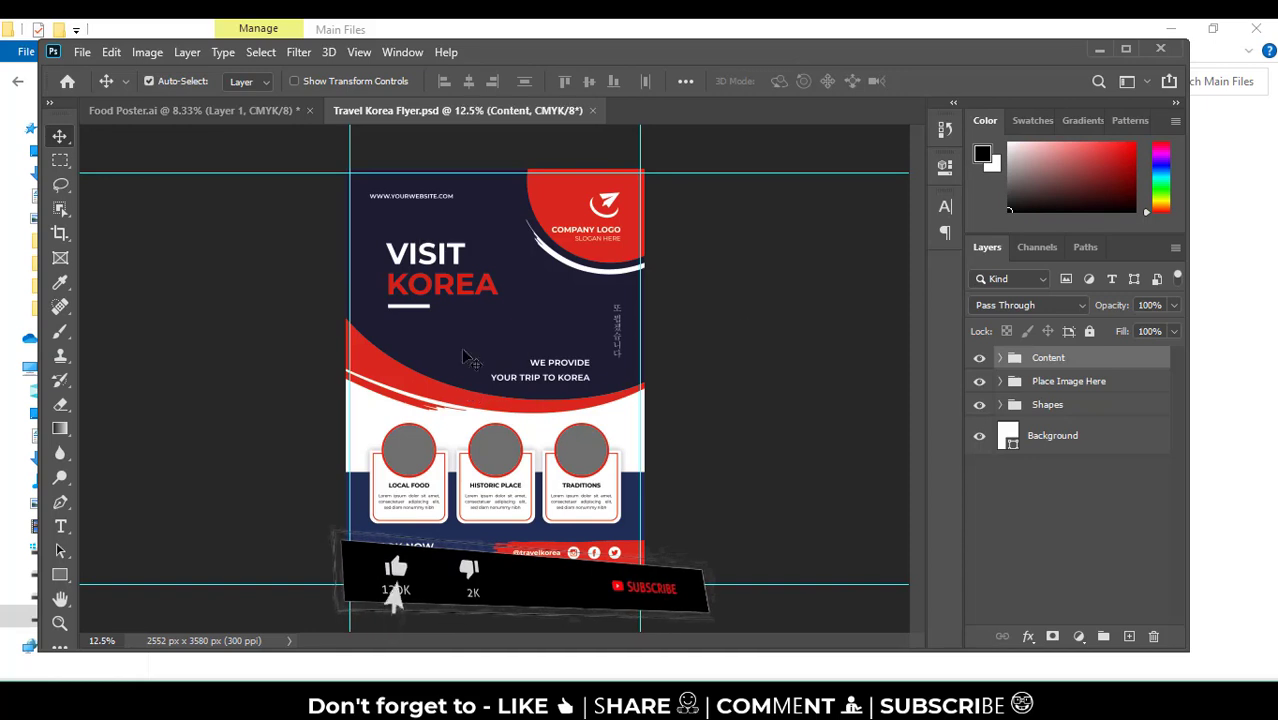
Open the Place Image Here smart object as its own tab, then choose File > Place Linked
click(1000, 381)
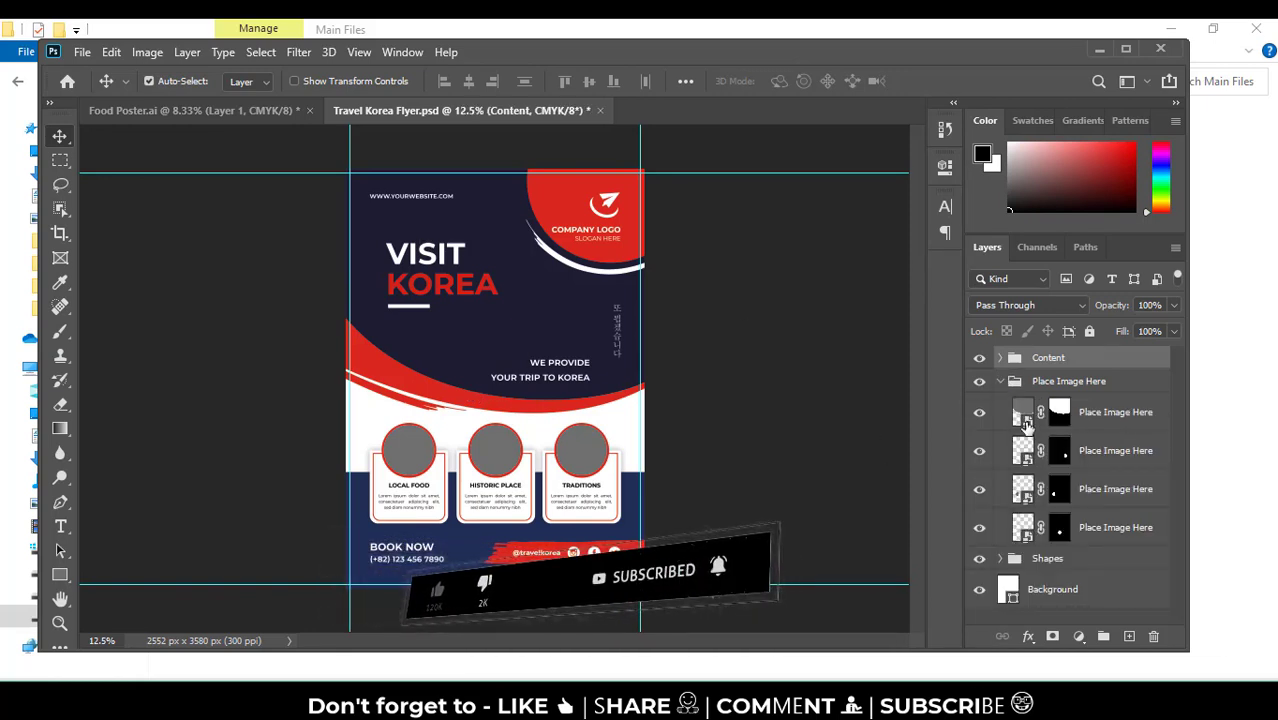
double_click(1023, 418)
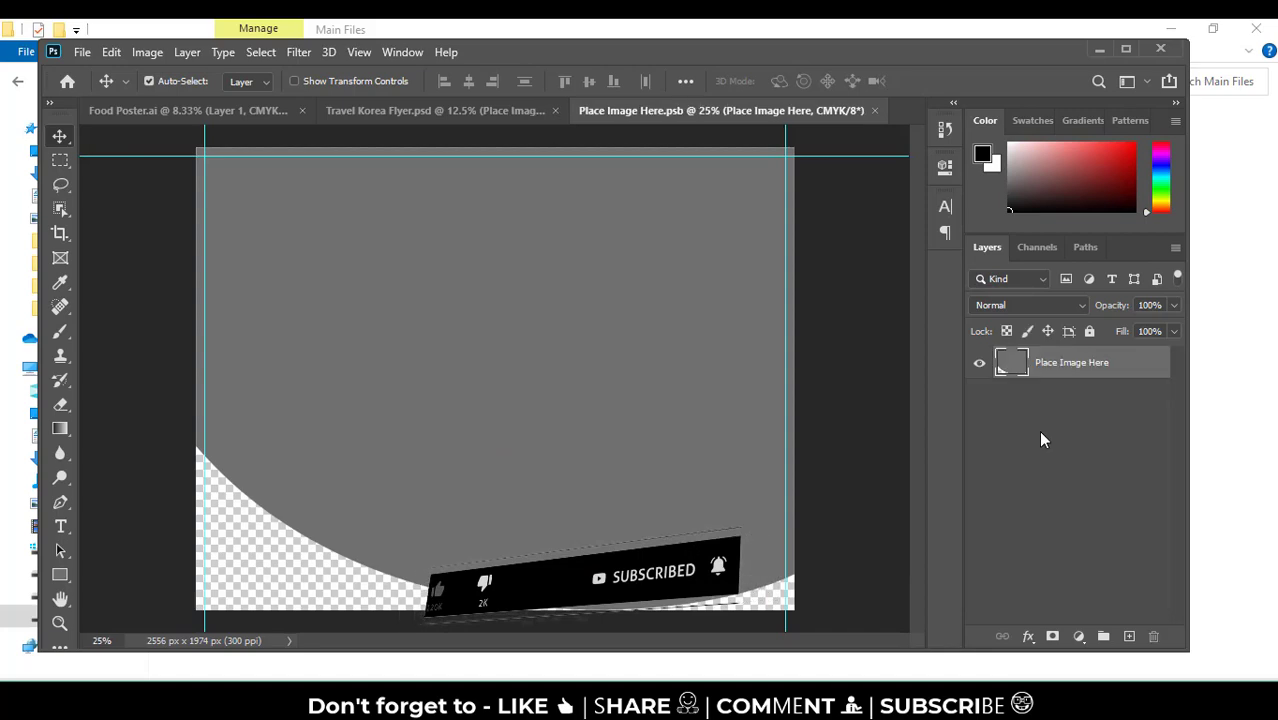
click(82, 52)
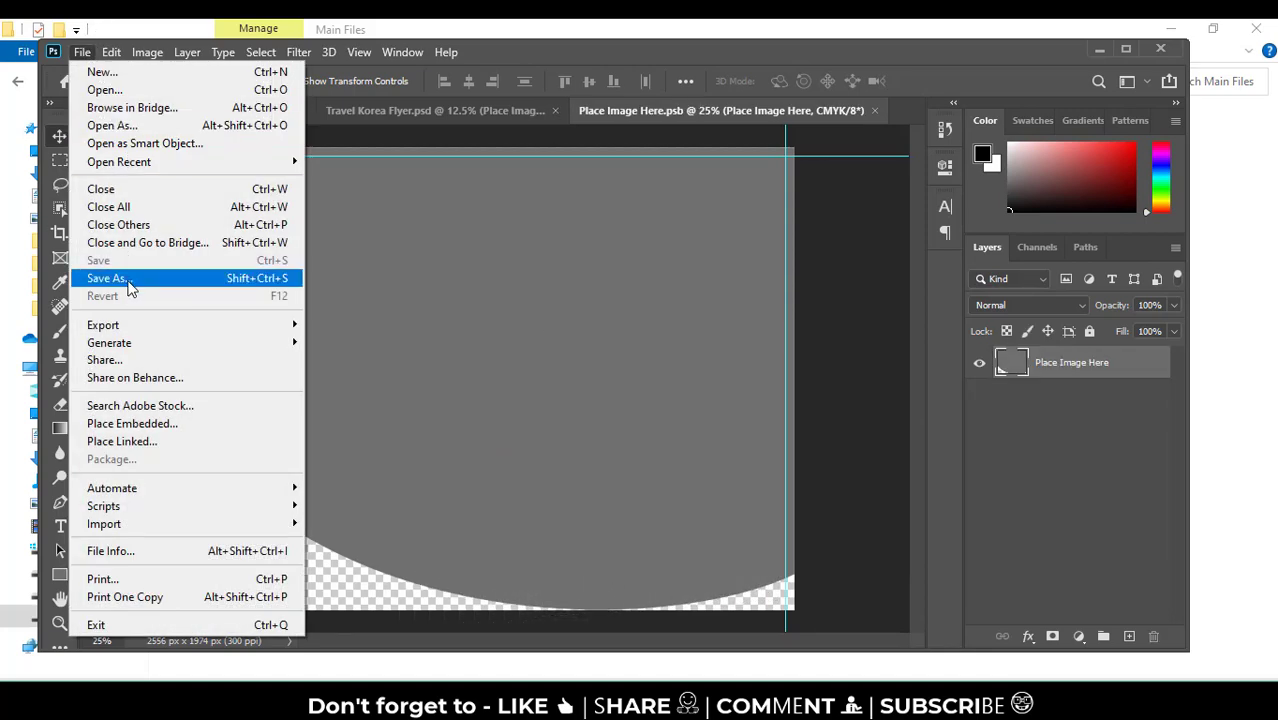
click(150, 445)
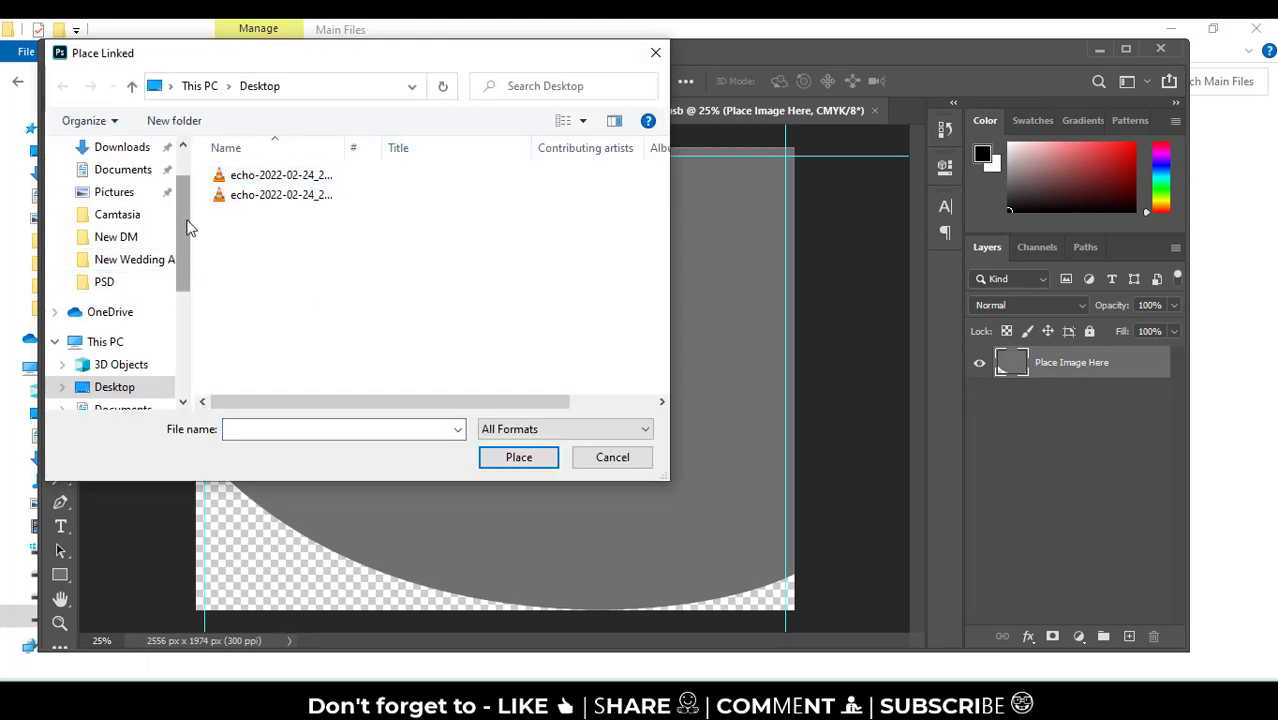
Browse Local Disk (D:) into the New folder inside Demo Pictures
scroll(190, 228, down, 4)
click(129, 304)
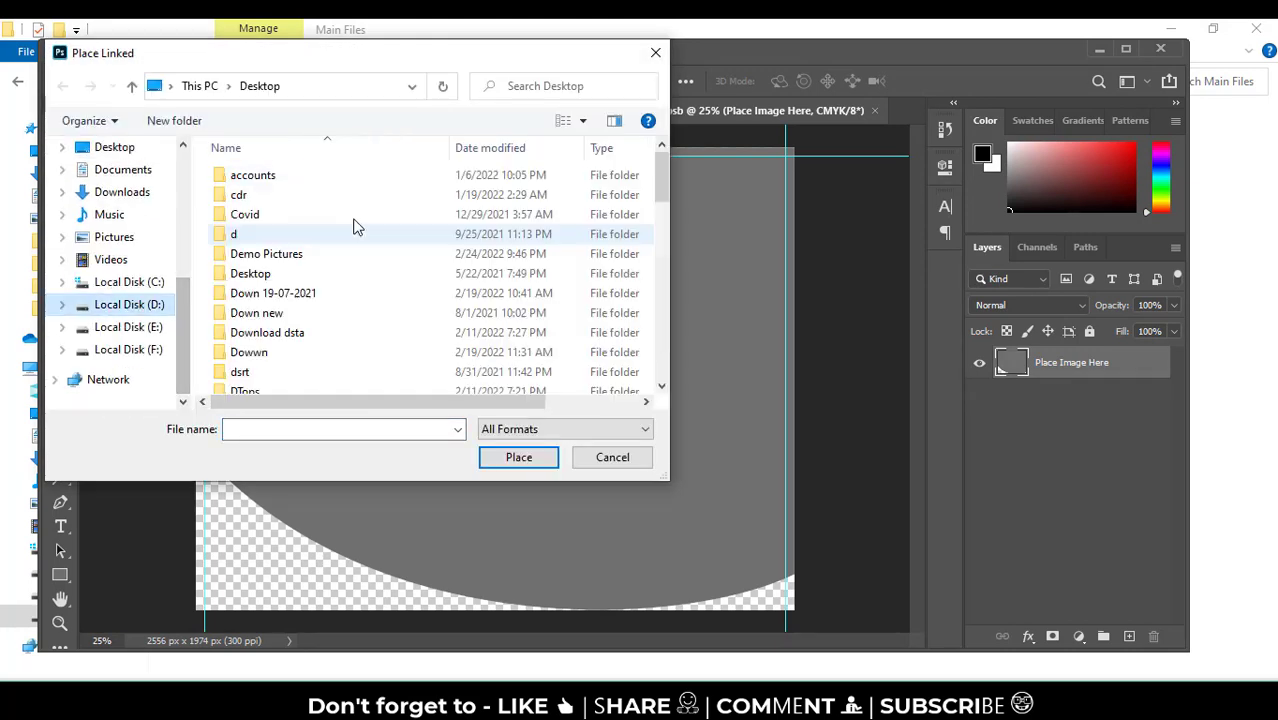
double_click(270, 254)
double_click(262, 195)
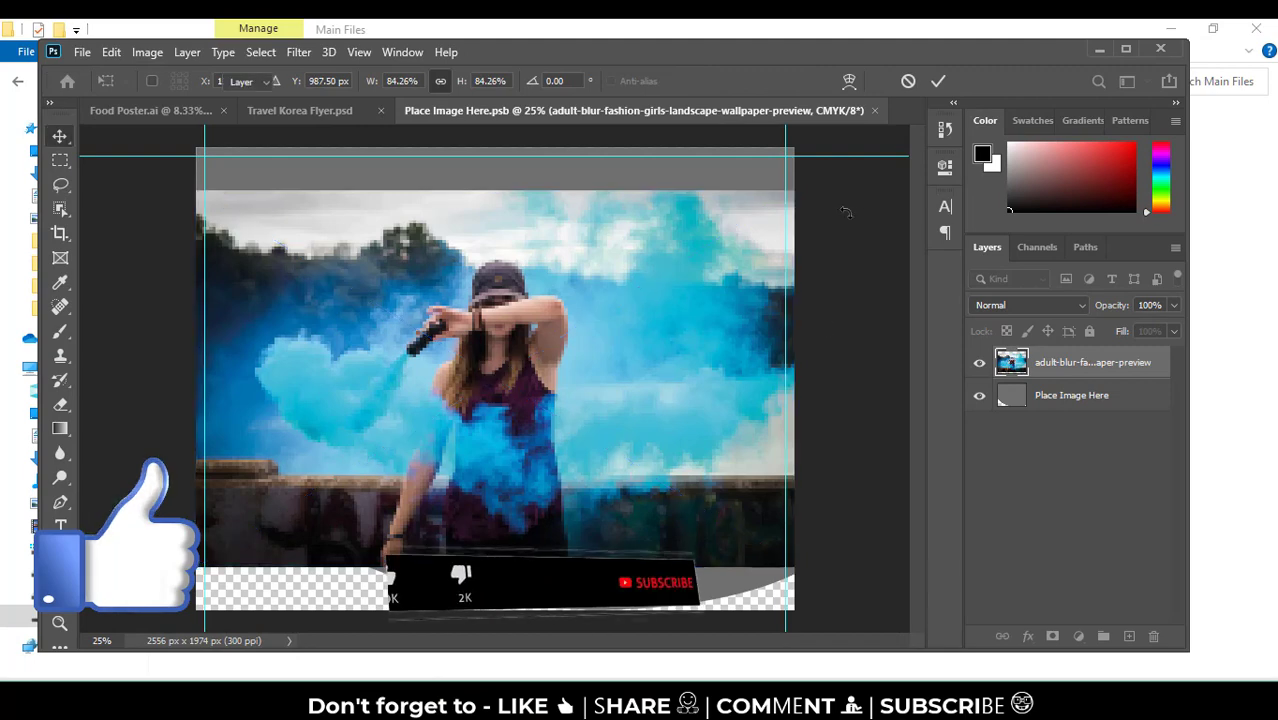
Commit the resized blue-smoke photo and save the Place Image Here smart object on closing
key(Return)
click(875, 111)
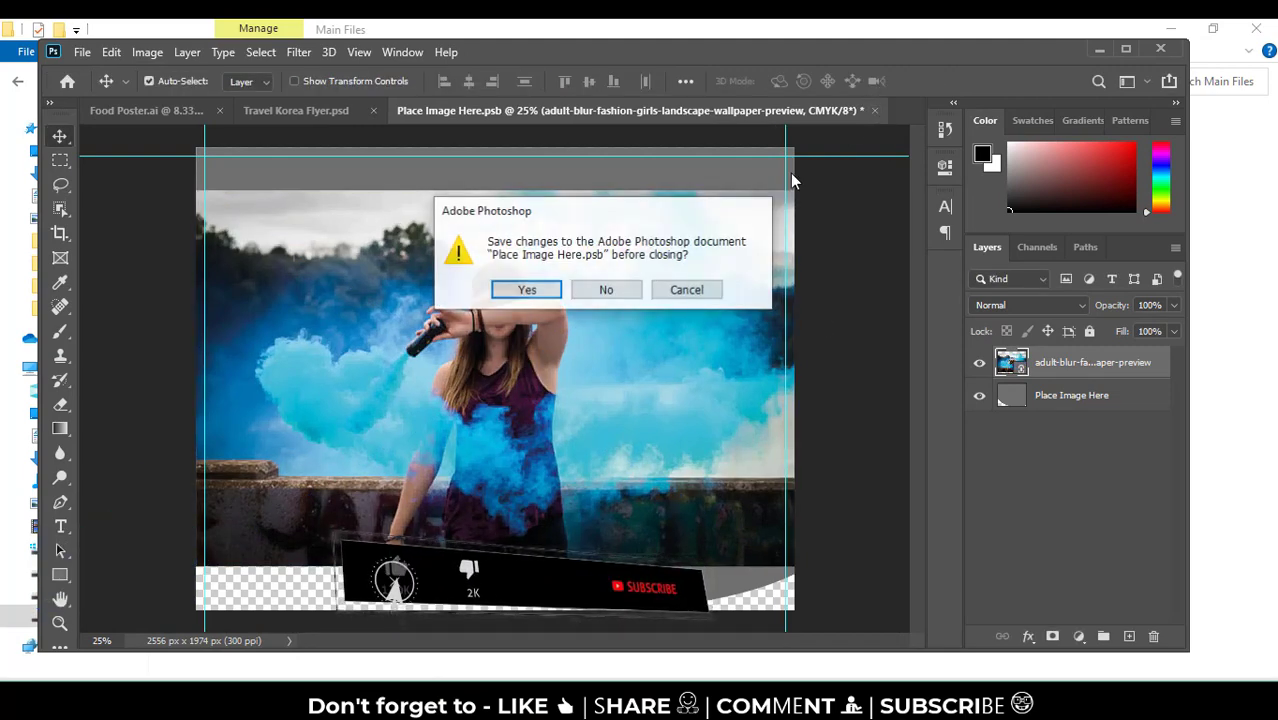
click(523, 288)
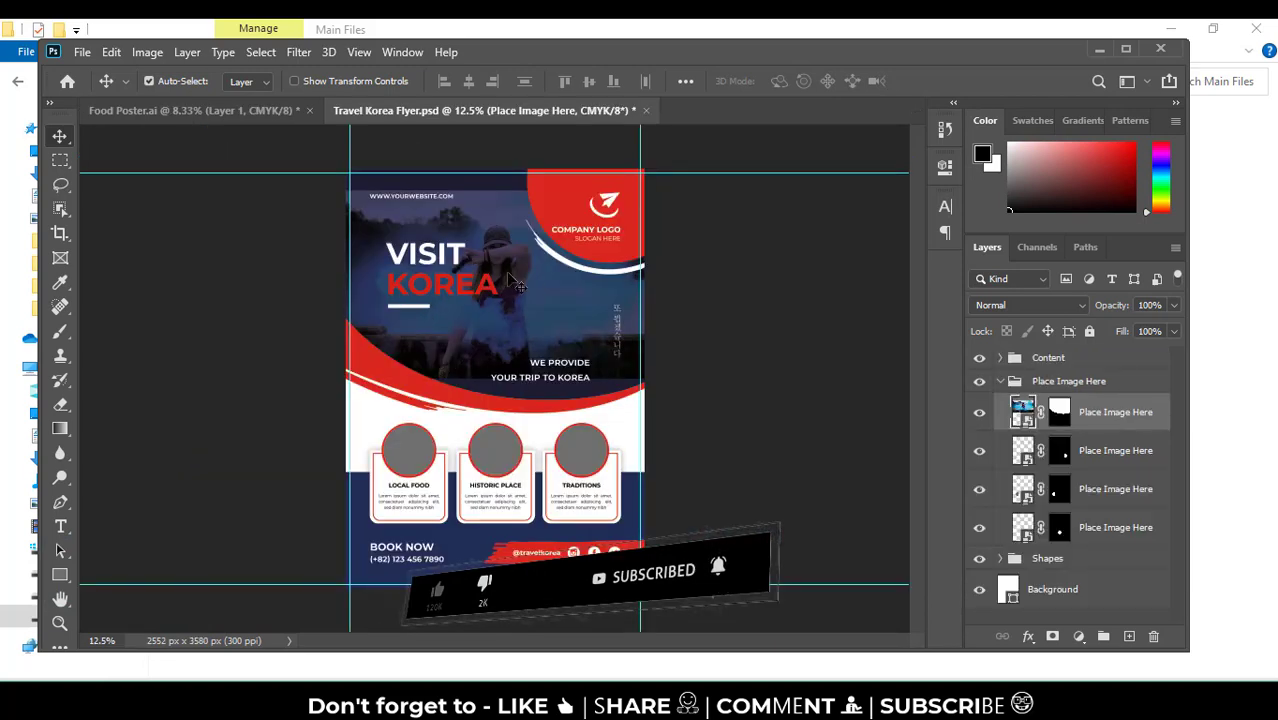
Zoom into the Travel Korea flyer and check its Place Image Here layers, then return to its Explorer folder
key(ctrl+plus)
key(ctrl+plus)
key(ctrl+plus)
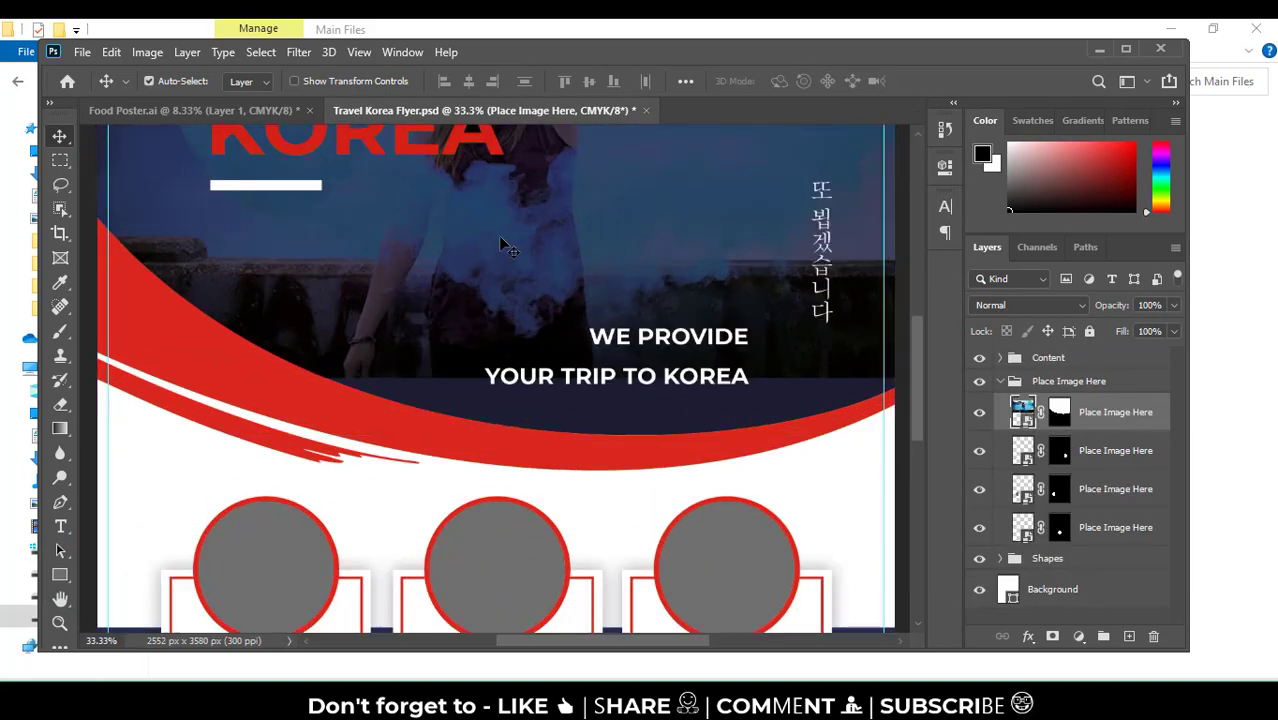
drag(544, 257, 541, 529)
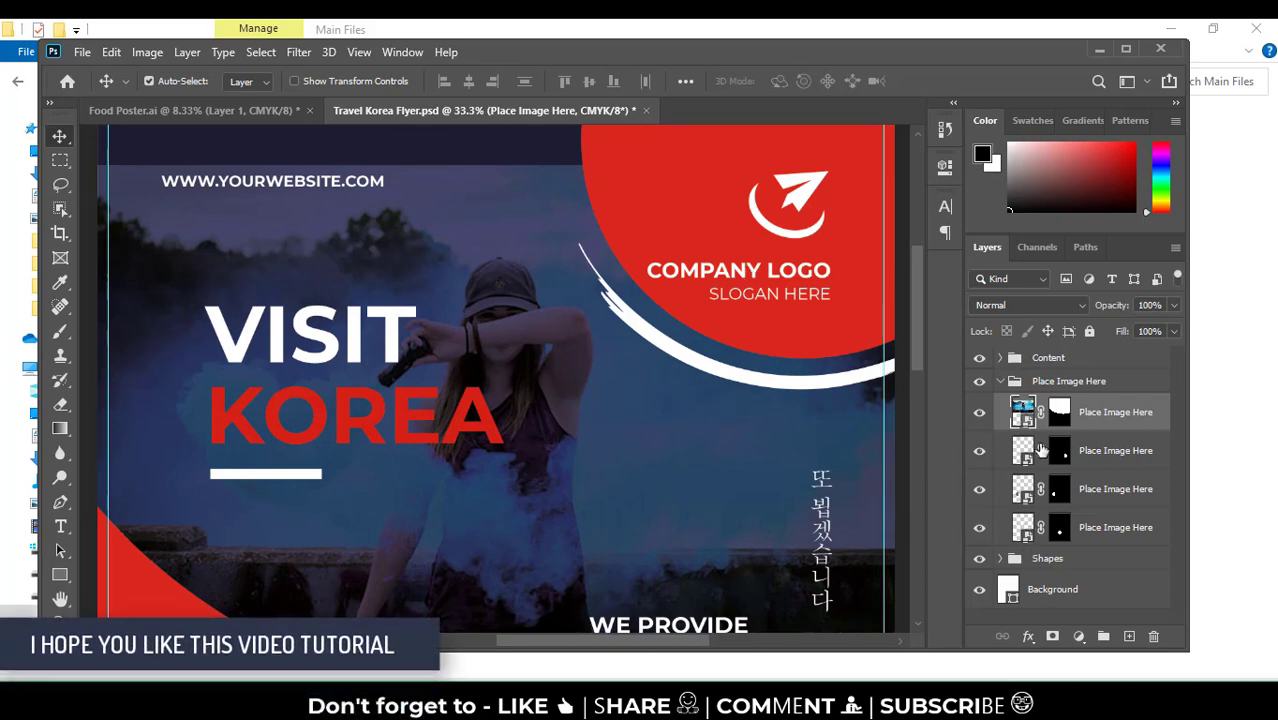
click(1040, 450)
click(1040, 527)
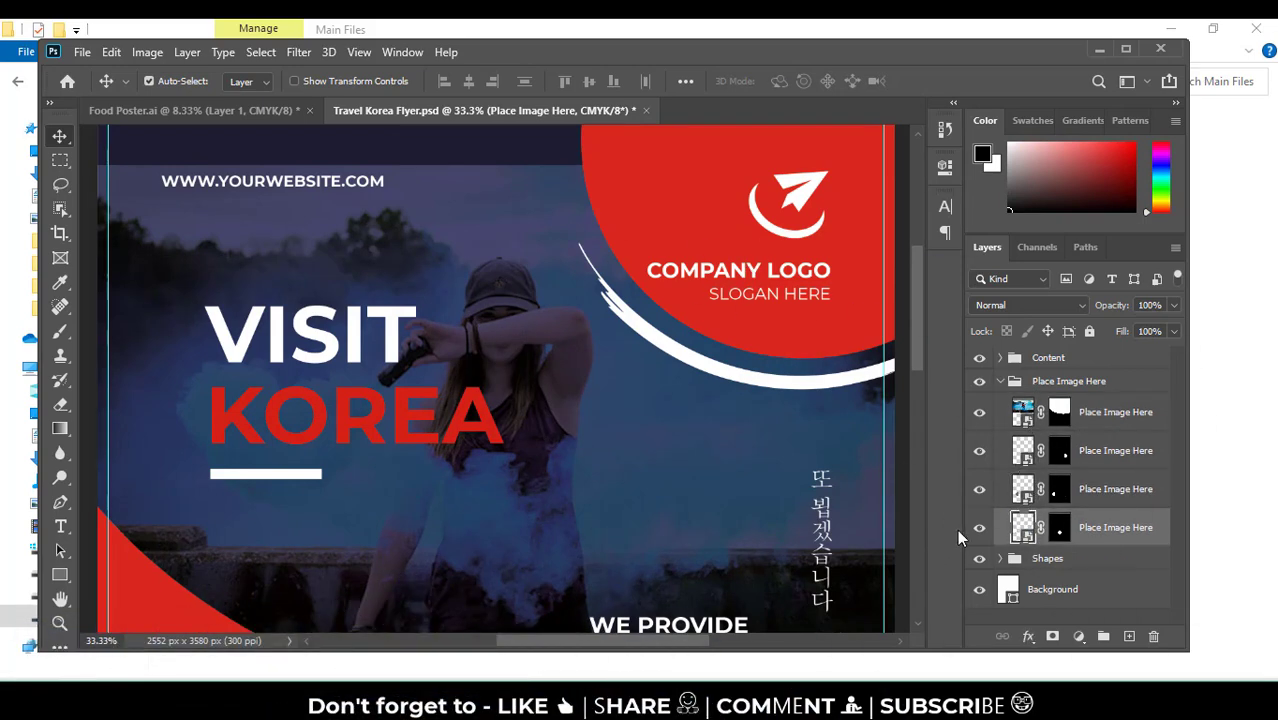
click(1259, 143)
key(alt+Up)
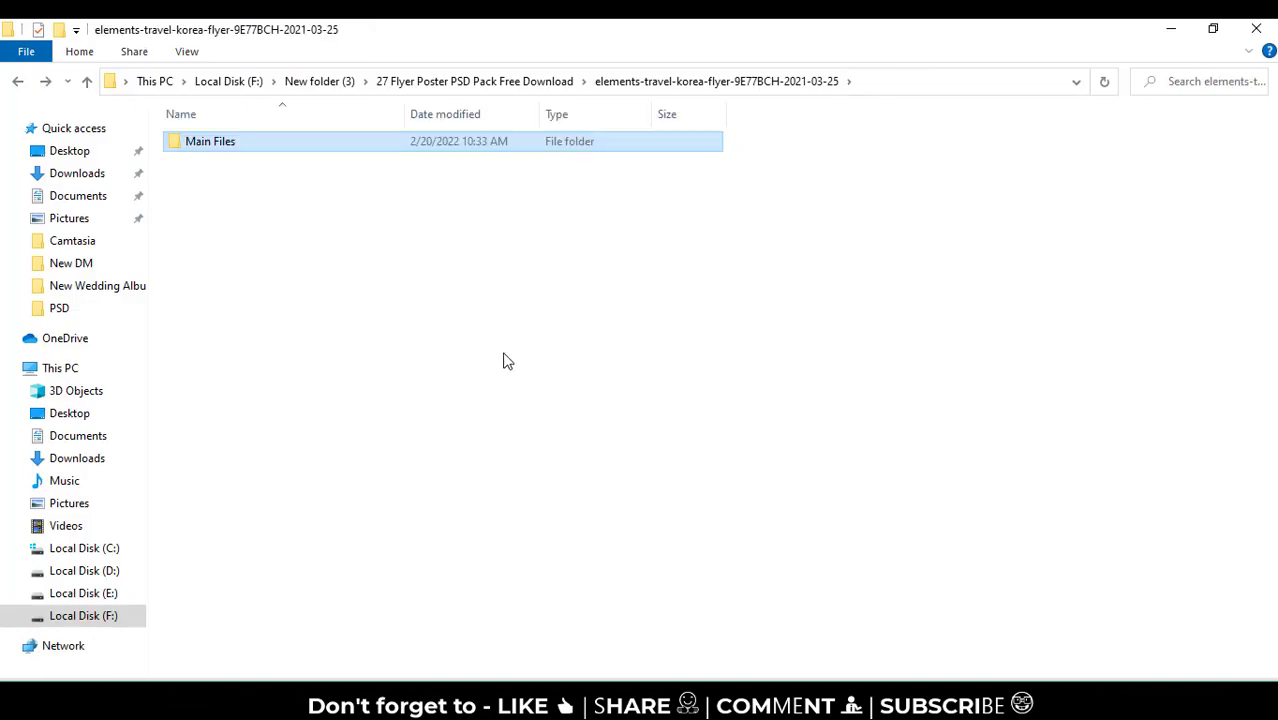
Show the solution business flyer's EPS FILE templates as large icons, select two, then return to the pack folder
key(alt+Up)
double_click(398, 507)
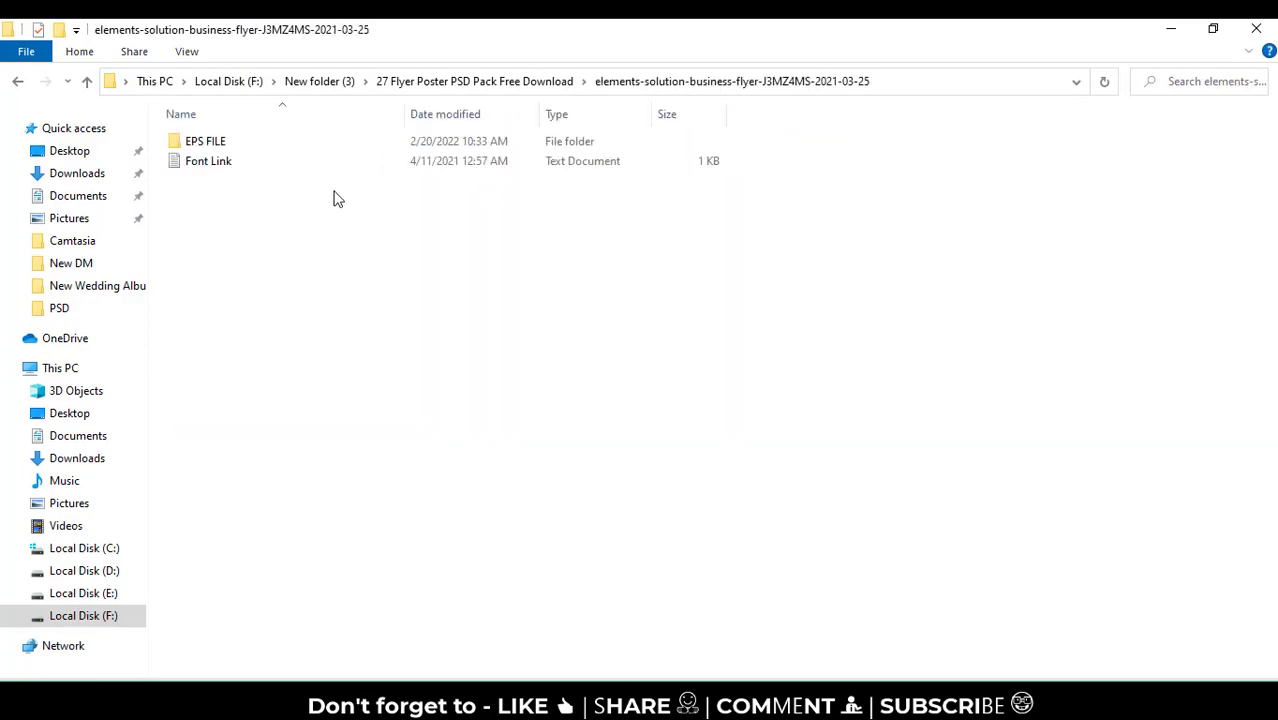
double_click(238, 148)
right_click(334, 438)
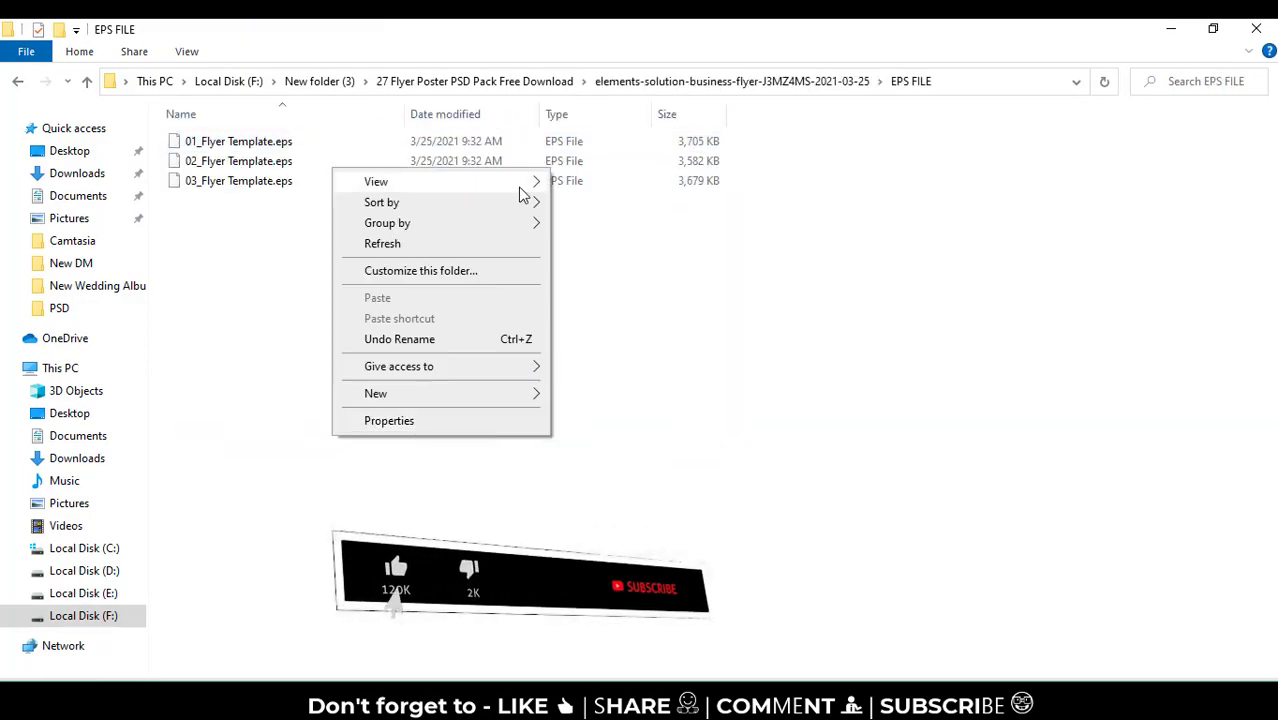
mouse_move(376, 181)
click(880, 205)
drag(200, 100, 325, 165)
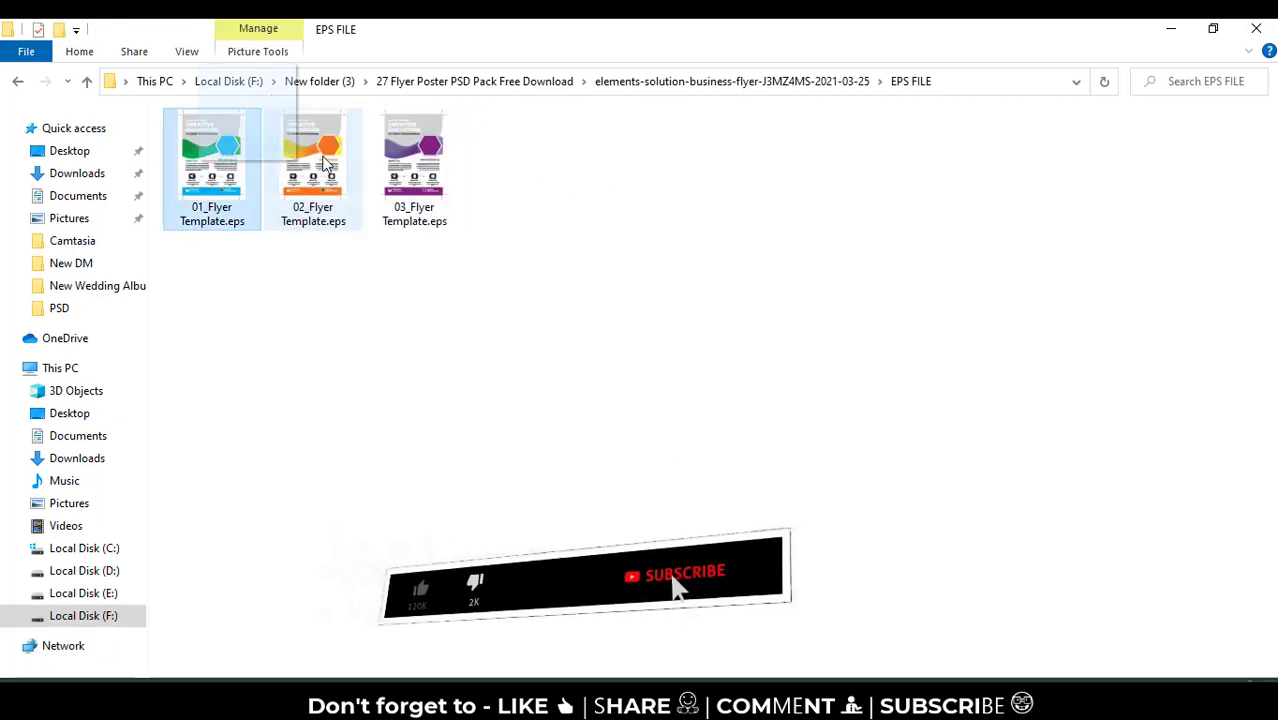
key(BackSpace)
key(BackSpace)
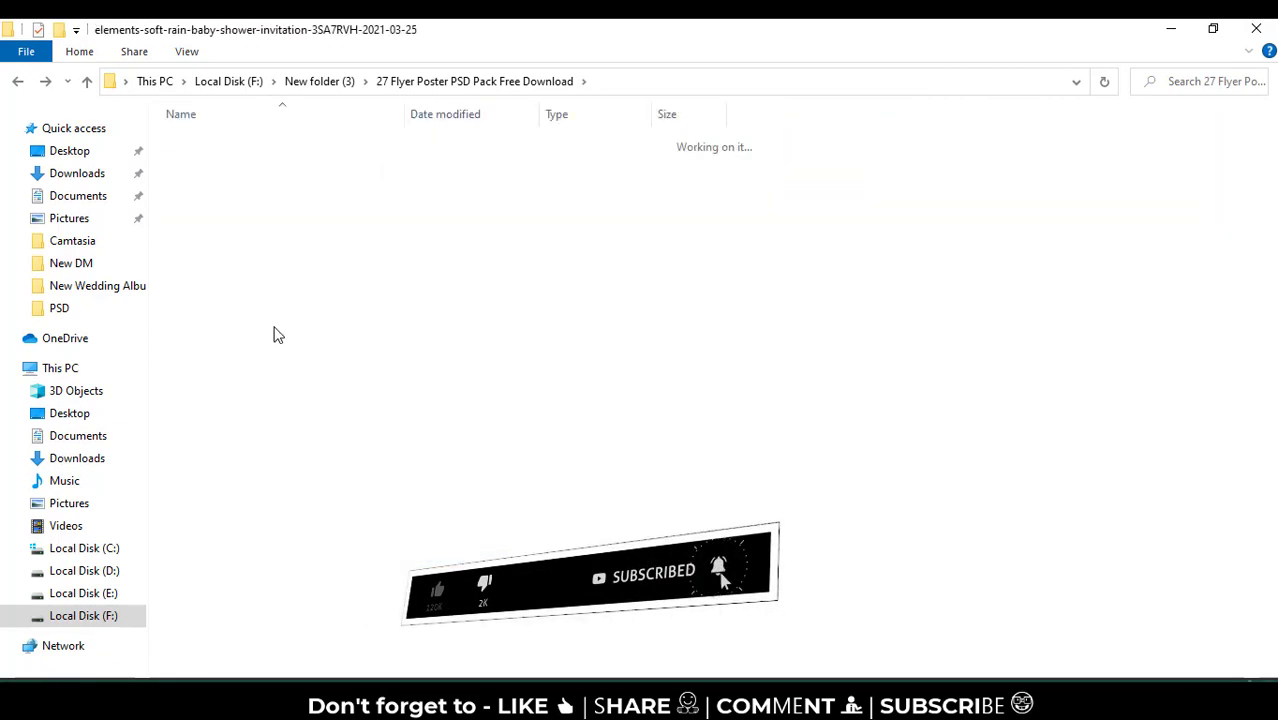
Show the Soft Rain Baby Shower Main Files as extra-large icons, then enter the retro garage sale folder
double_click(188, 145)
right_click(263, 334)
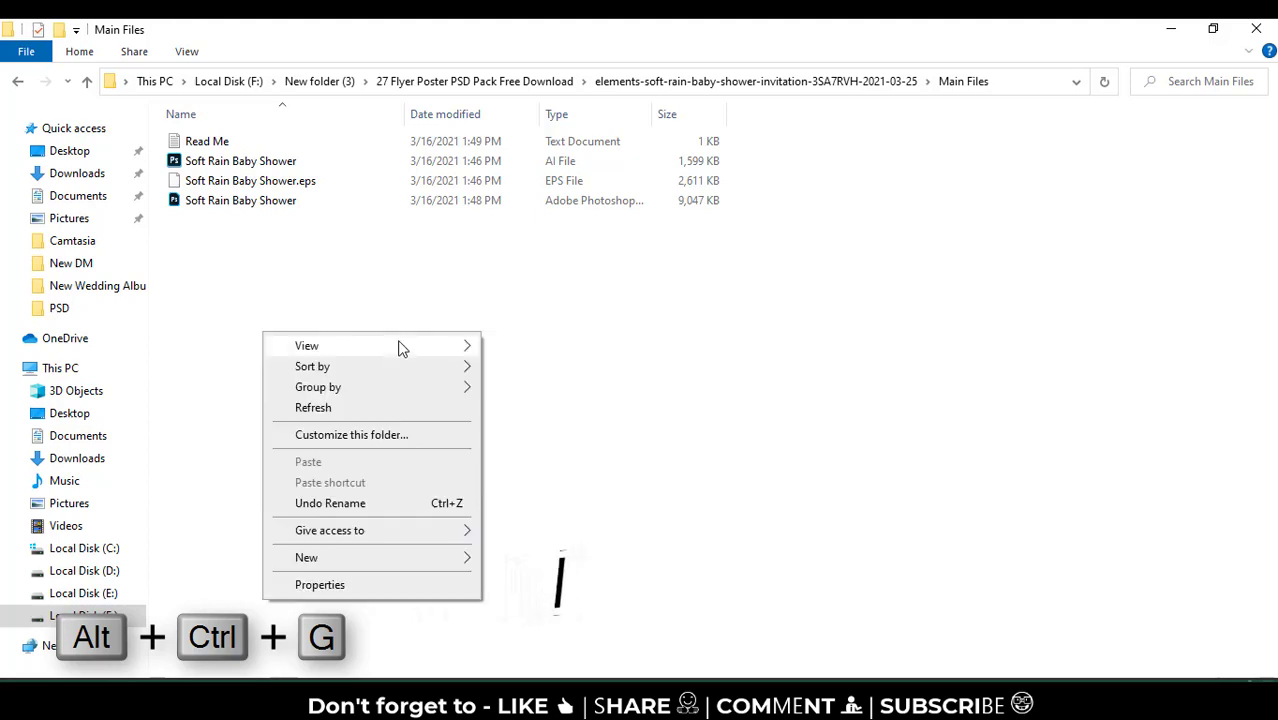
mouse_move(307, 346)
click(551, 346)
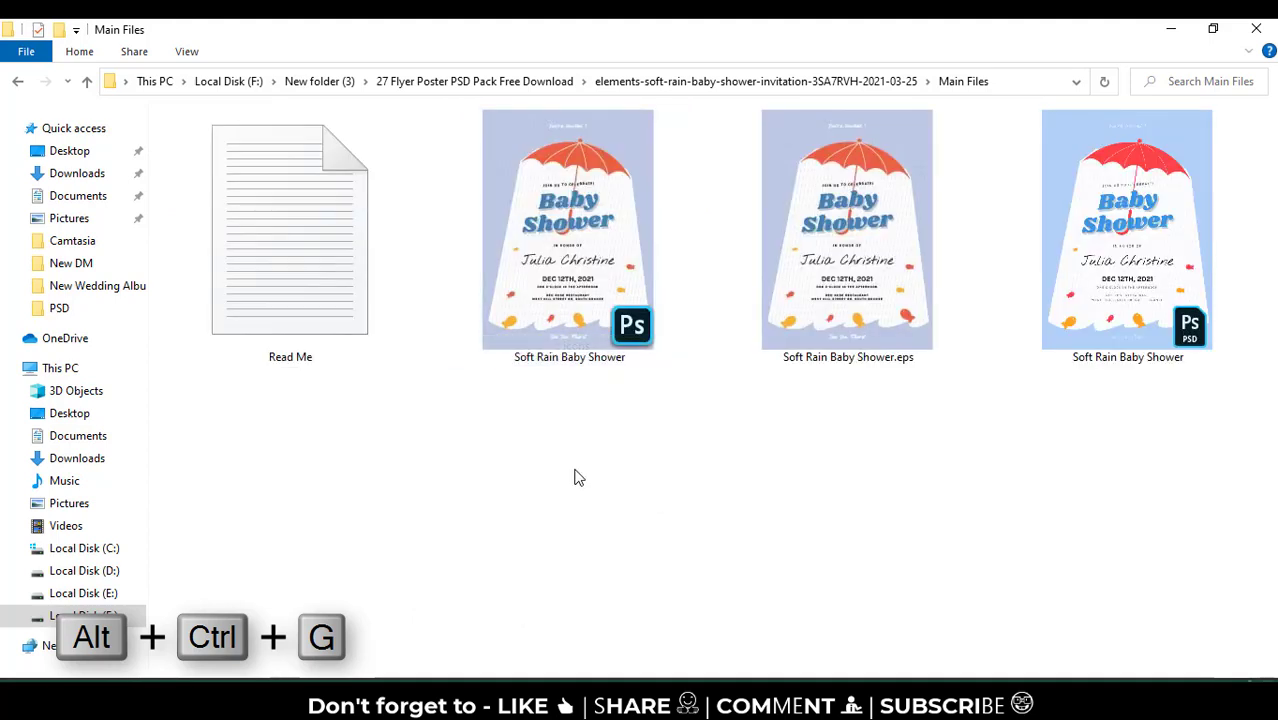
click(1134, 288)
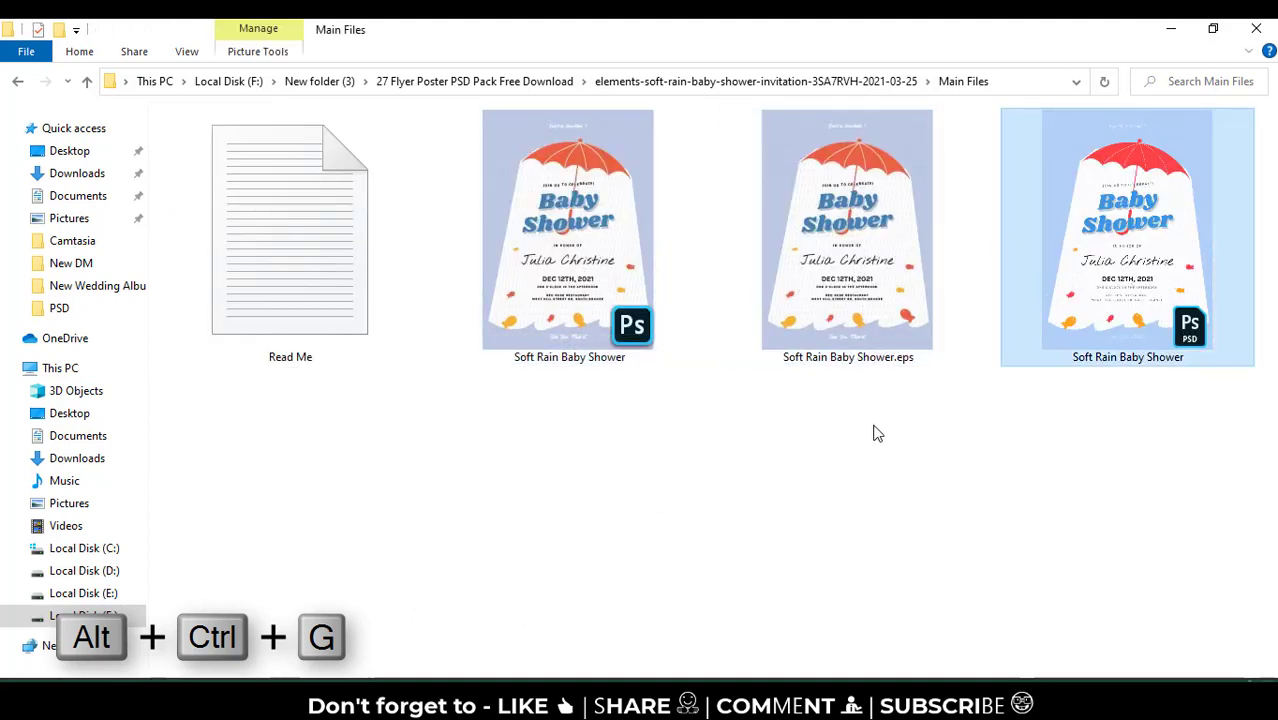
double_click(212, 500)
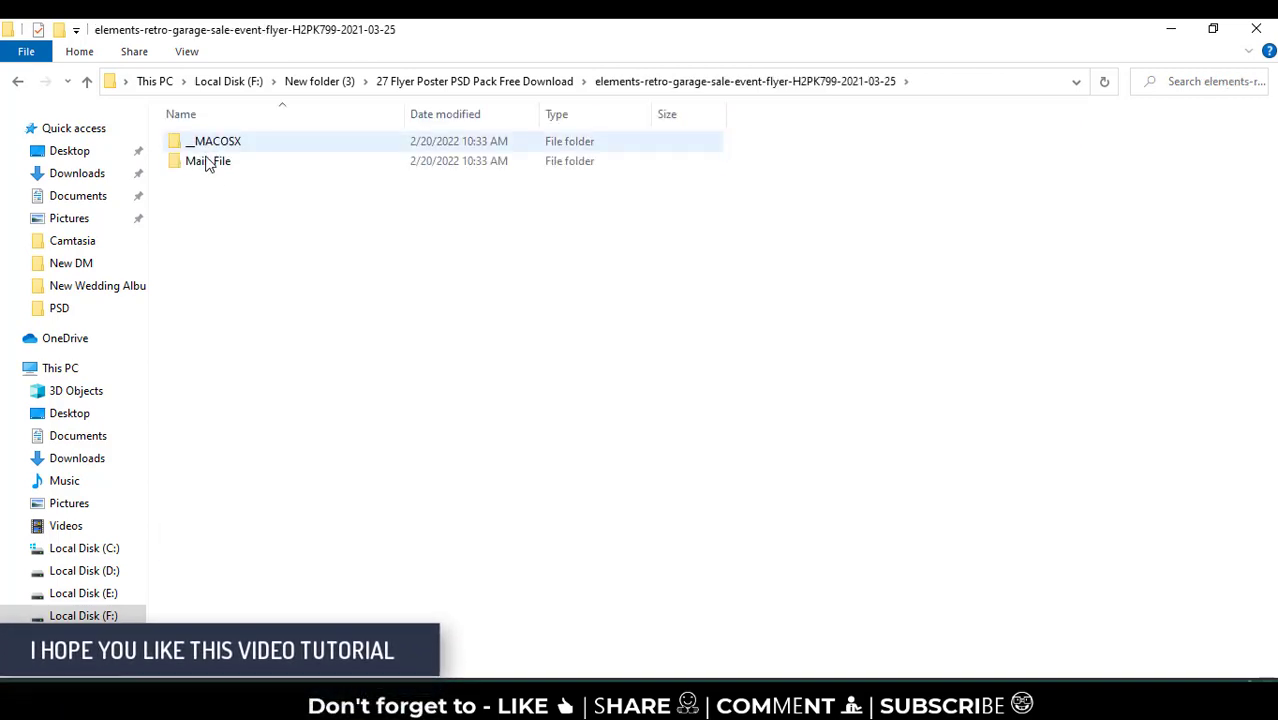
Show the Main File > PSD folder as extra-large icons, select Garage Sale-01, then go back up
double_click(207, 161)
double_click(200, 161)
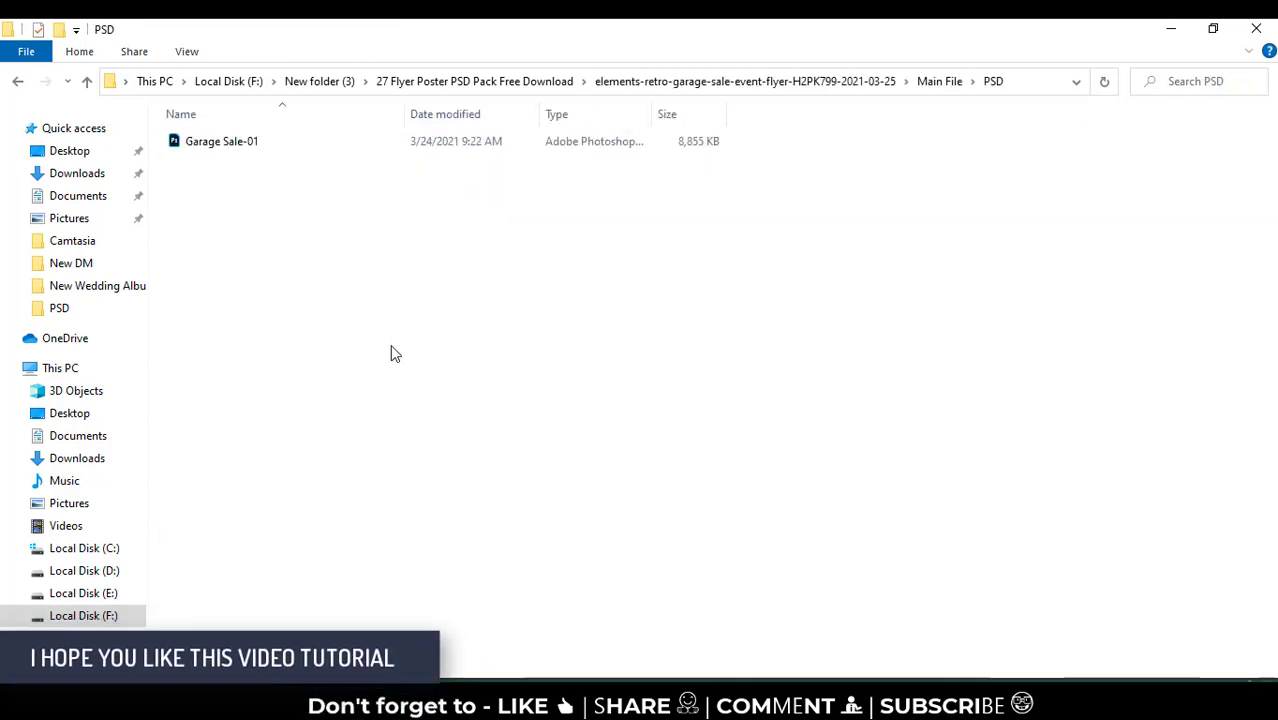
right_click(393, 352)
click(664, 378)
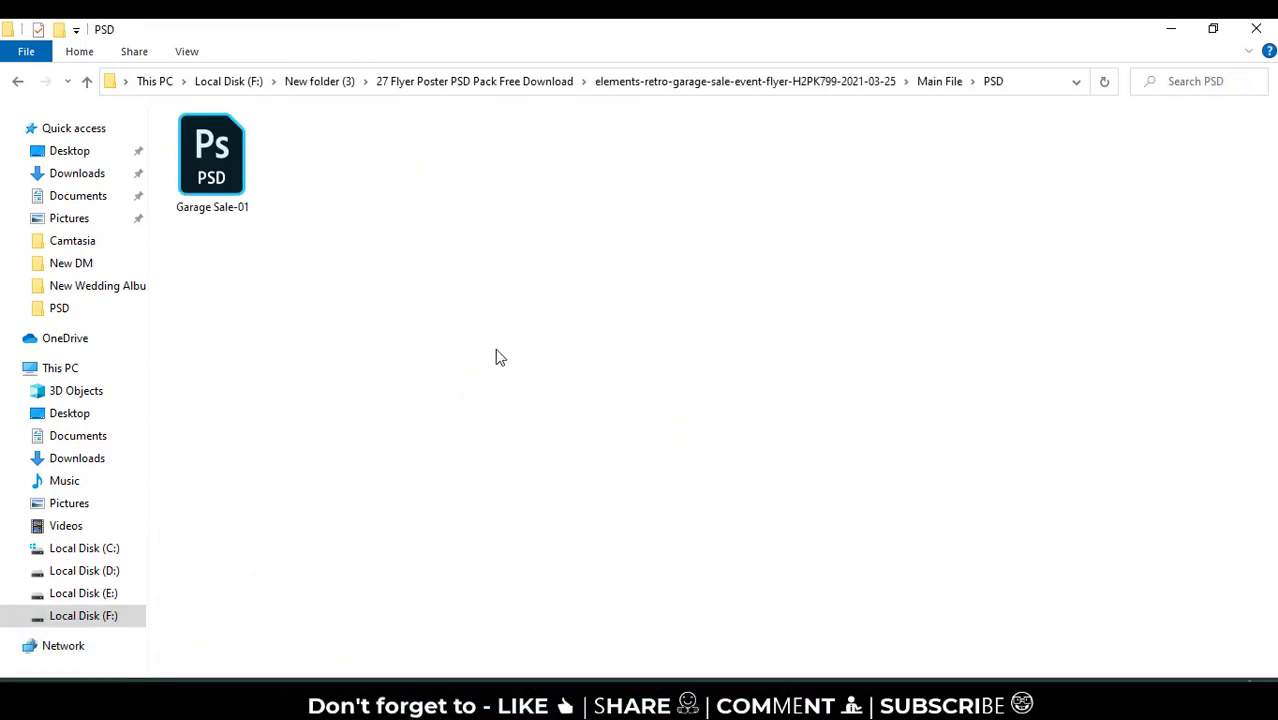
right_click(596, 358)
click(900, 362)
click(340, 358)
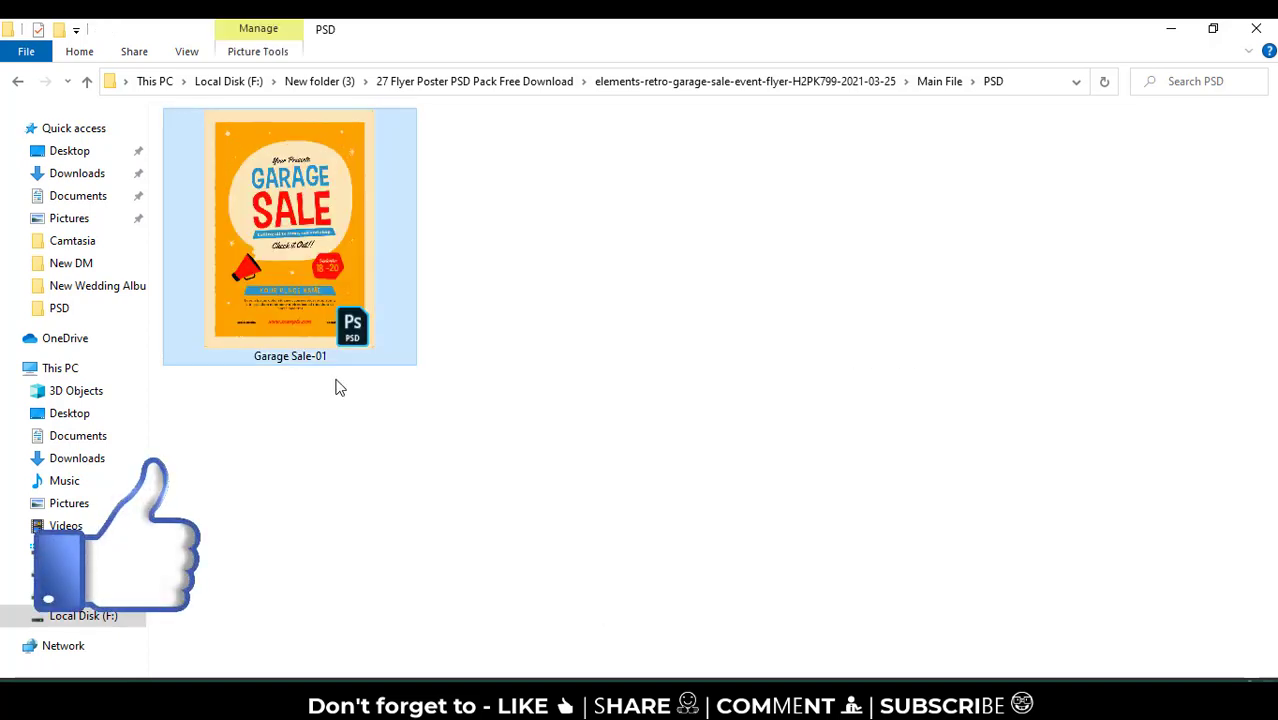
key(BackSpace)
key(BackSpace)
key(BackSpace)
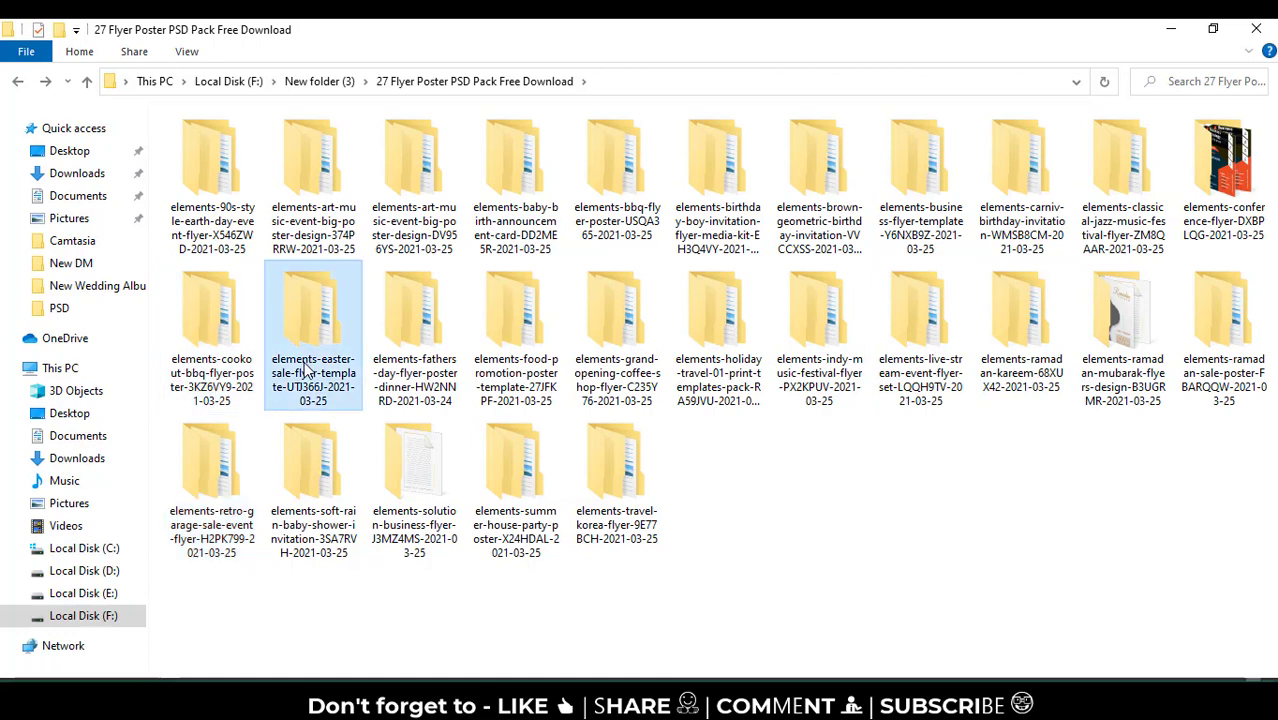
Show the Easter Sale folder's templates as extra-large icons, then return to the flyer pack folder
double_click(313, 320)
double_click(230, 131)
right_click(268, 302)
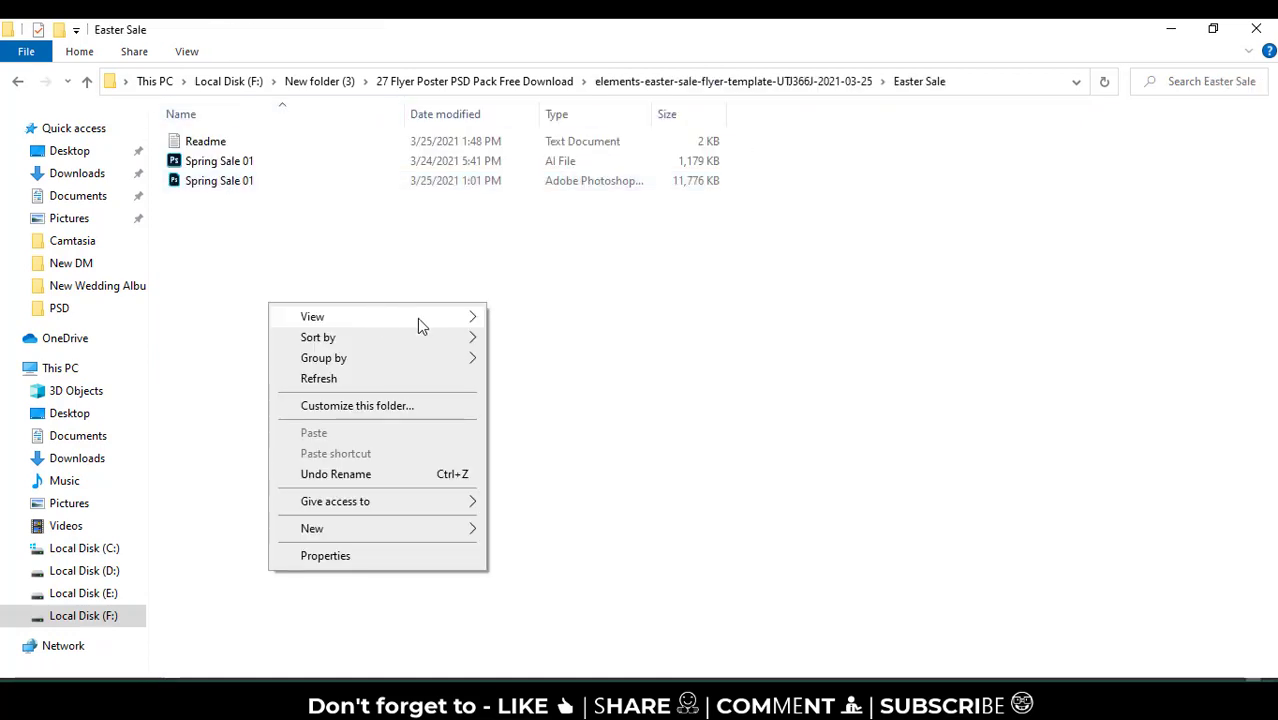
click(597, 318)
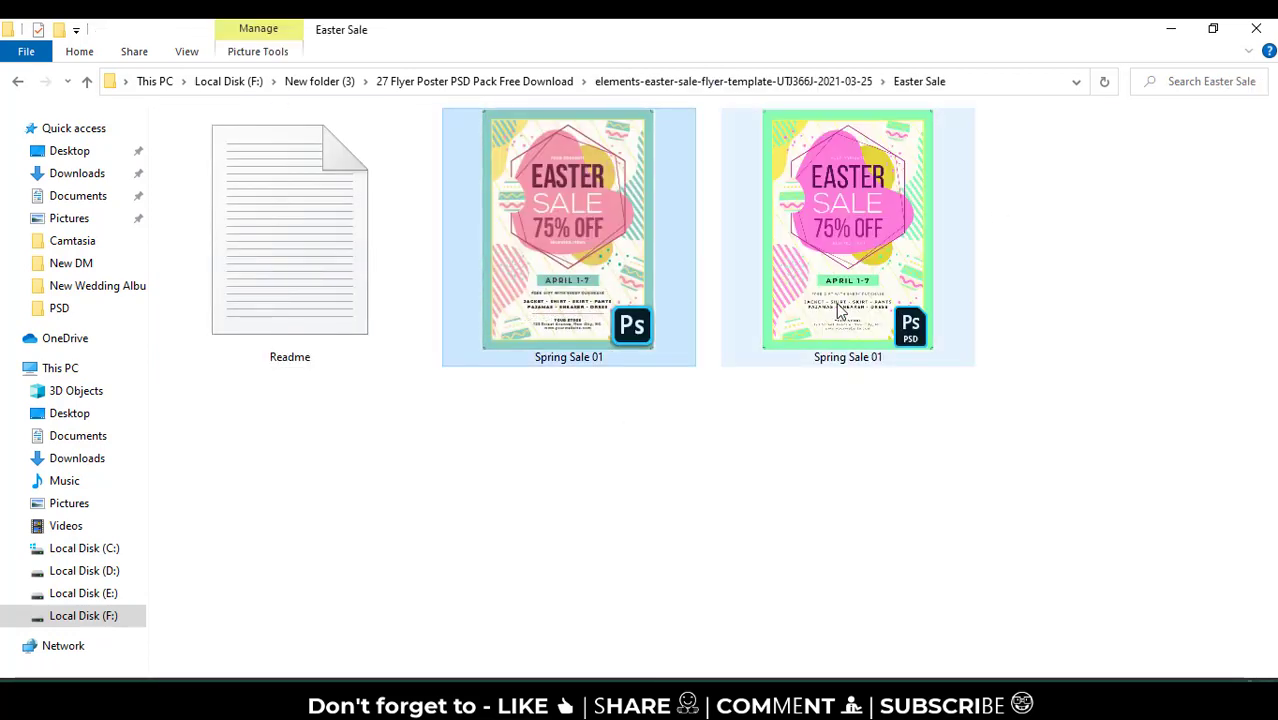
key(BackSpace)
key(BackSpace)
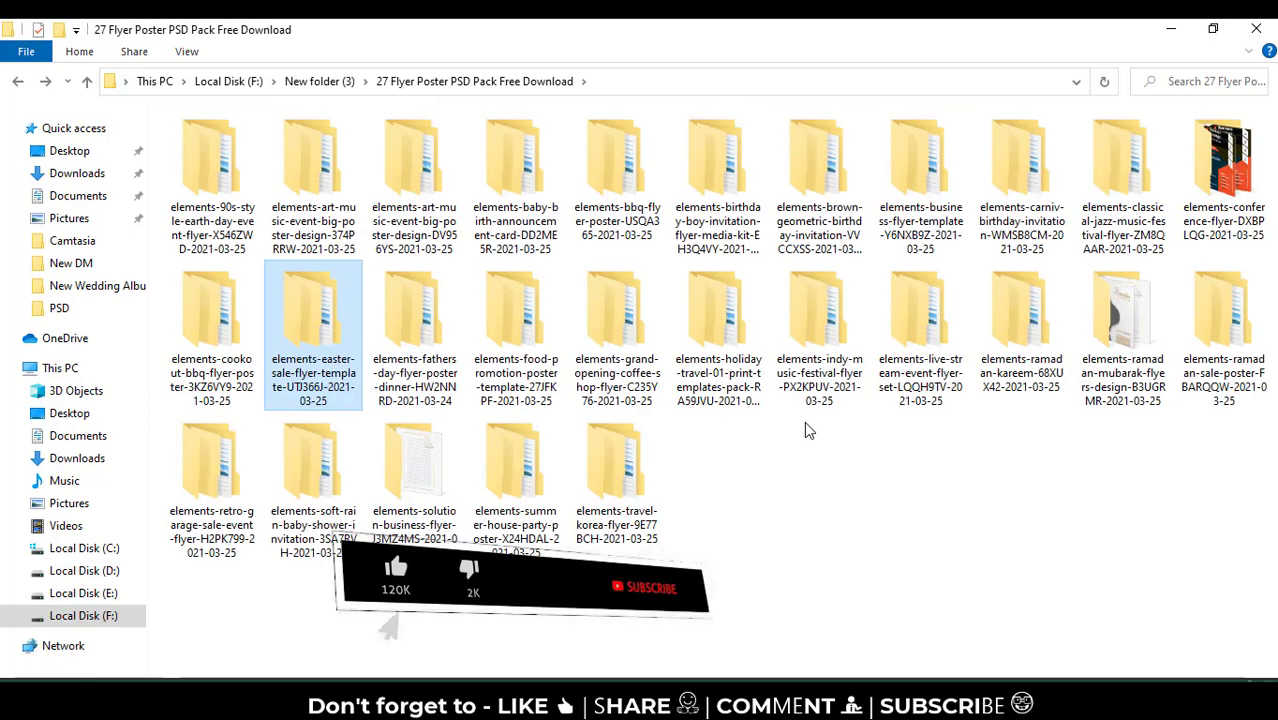
Show the BBQ cookout PSD flyers as extra-large icons, select DL 02, then step back out
double_click(208, 285)
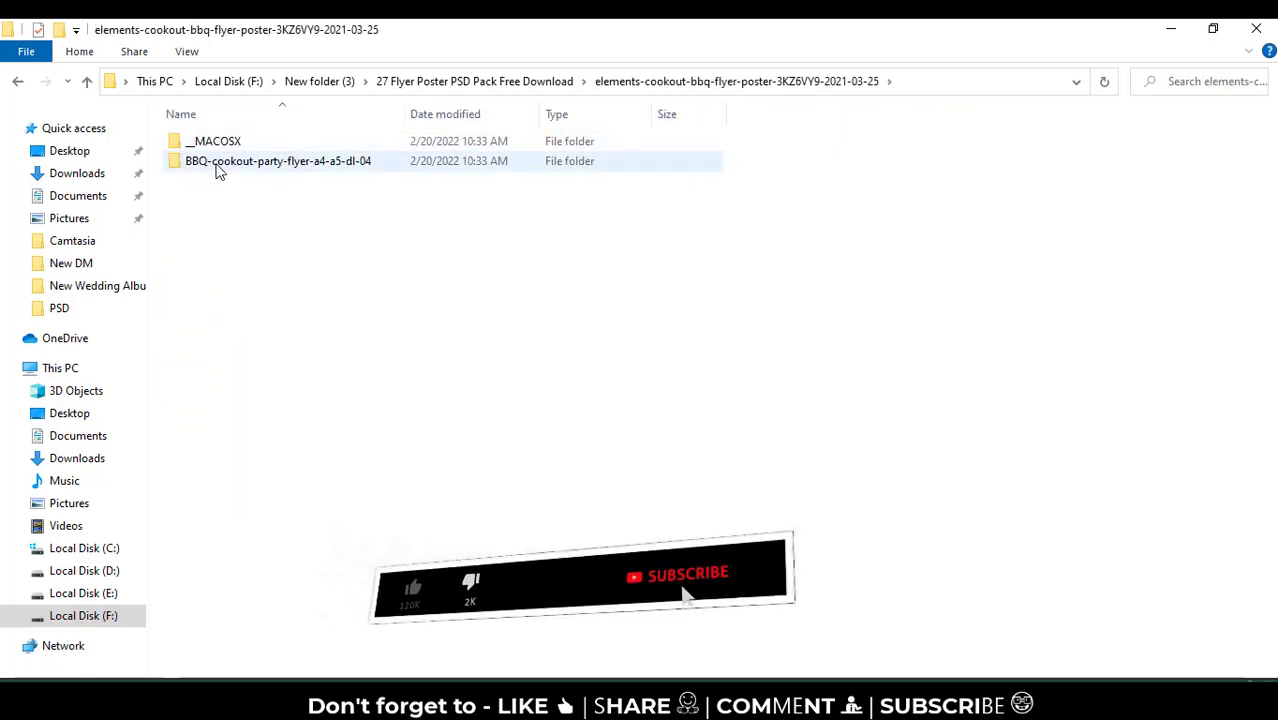
double_click(217, 163)
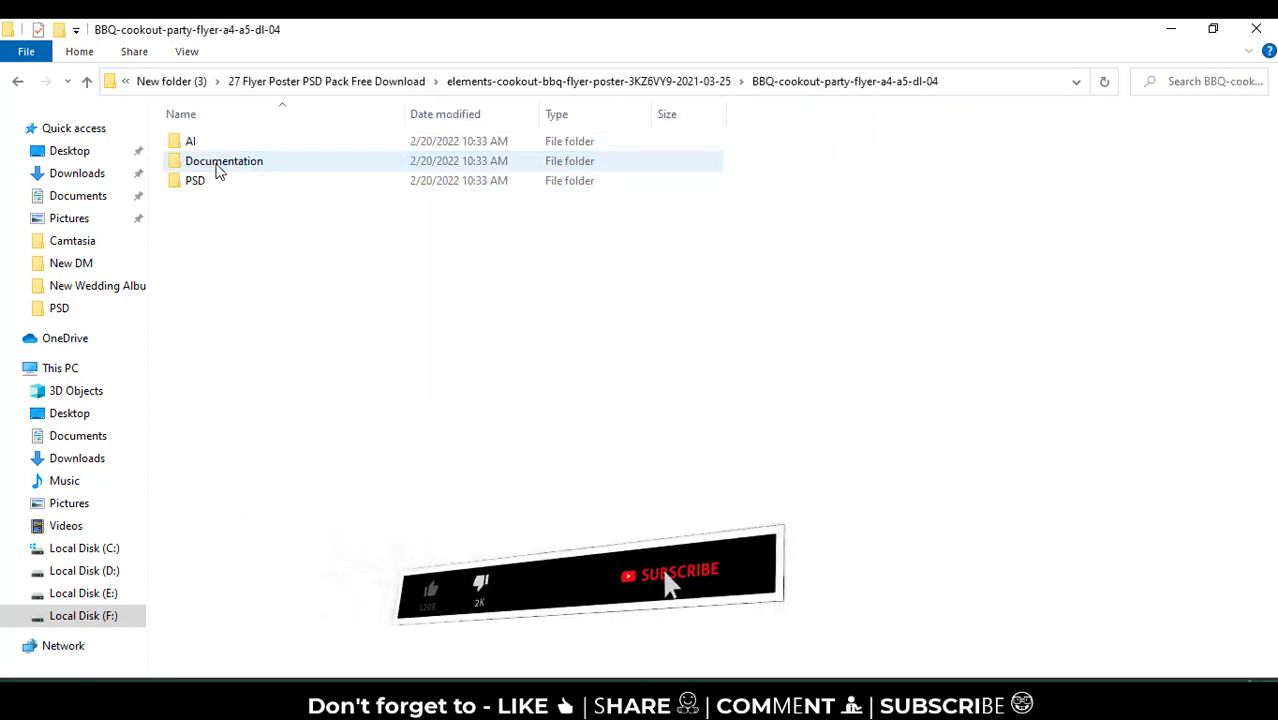
double_click(212, 179)
right_click(416, 420)
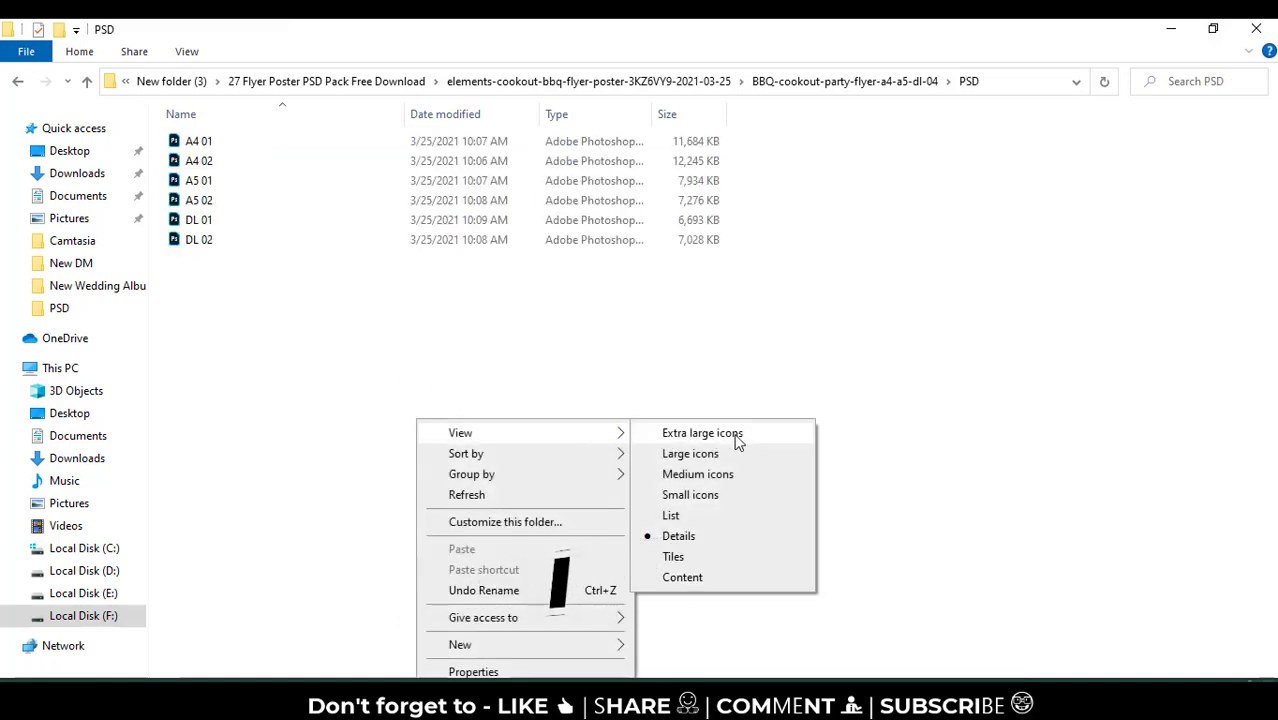
click(737, 436)
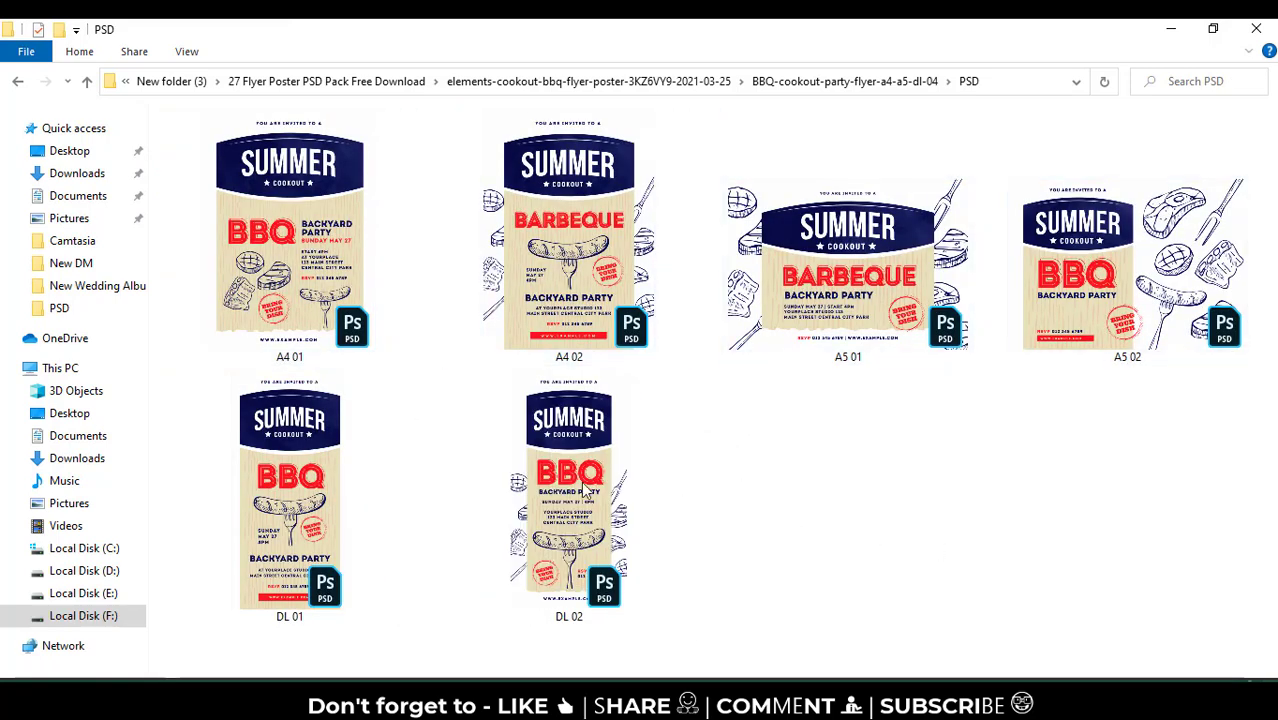
click(596, 520)
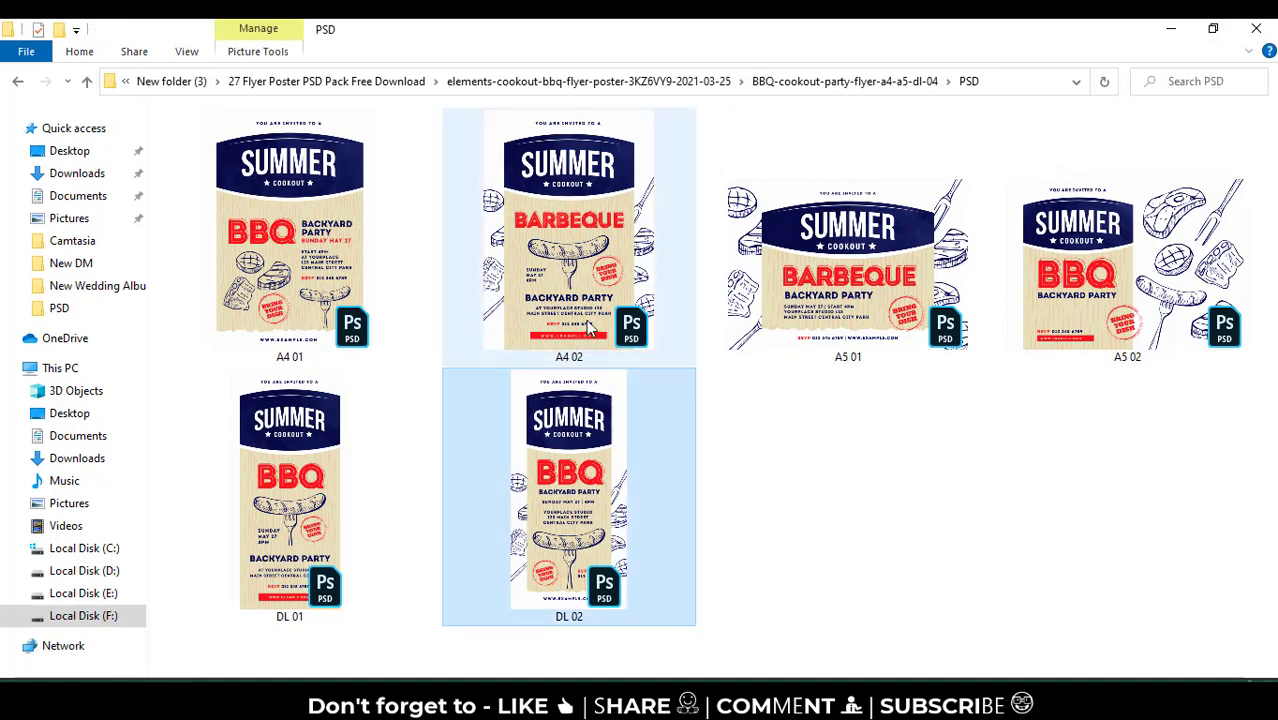
key(alt+Left)
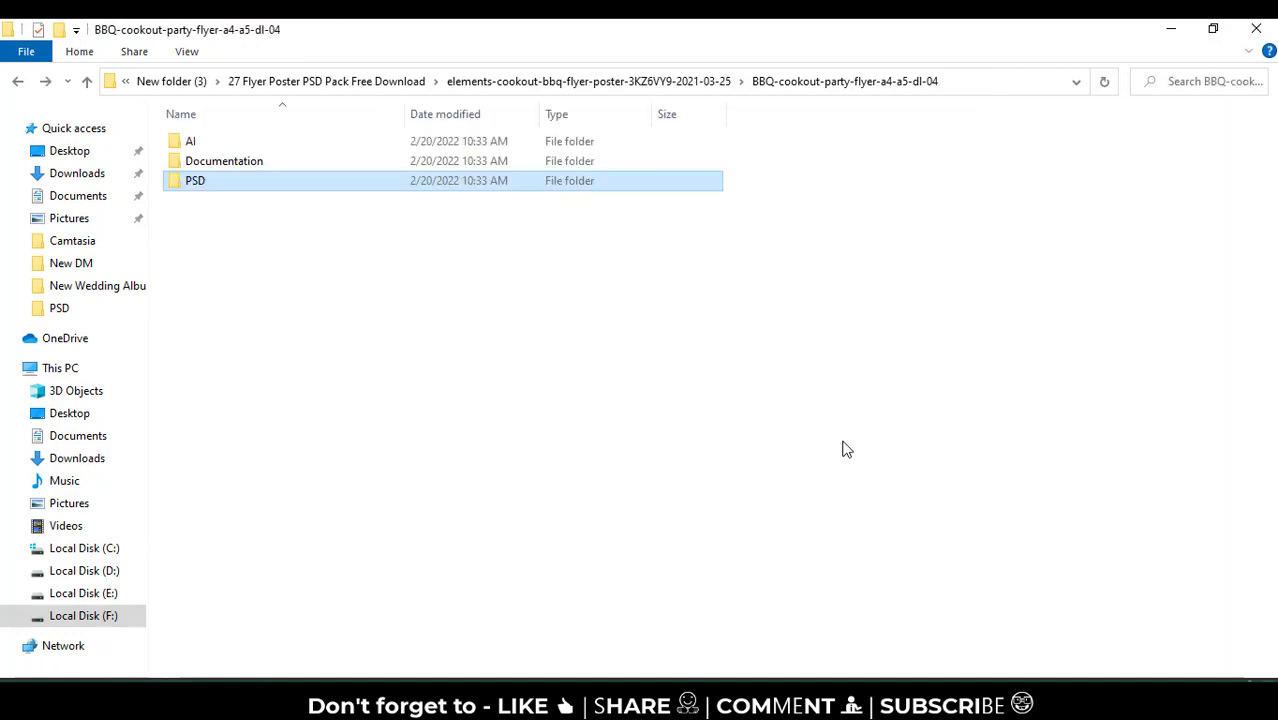
key(alt+Left)
key(alt+Left)
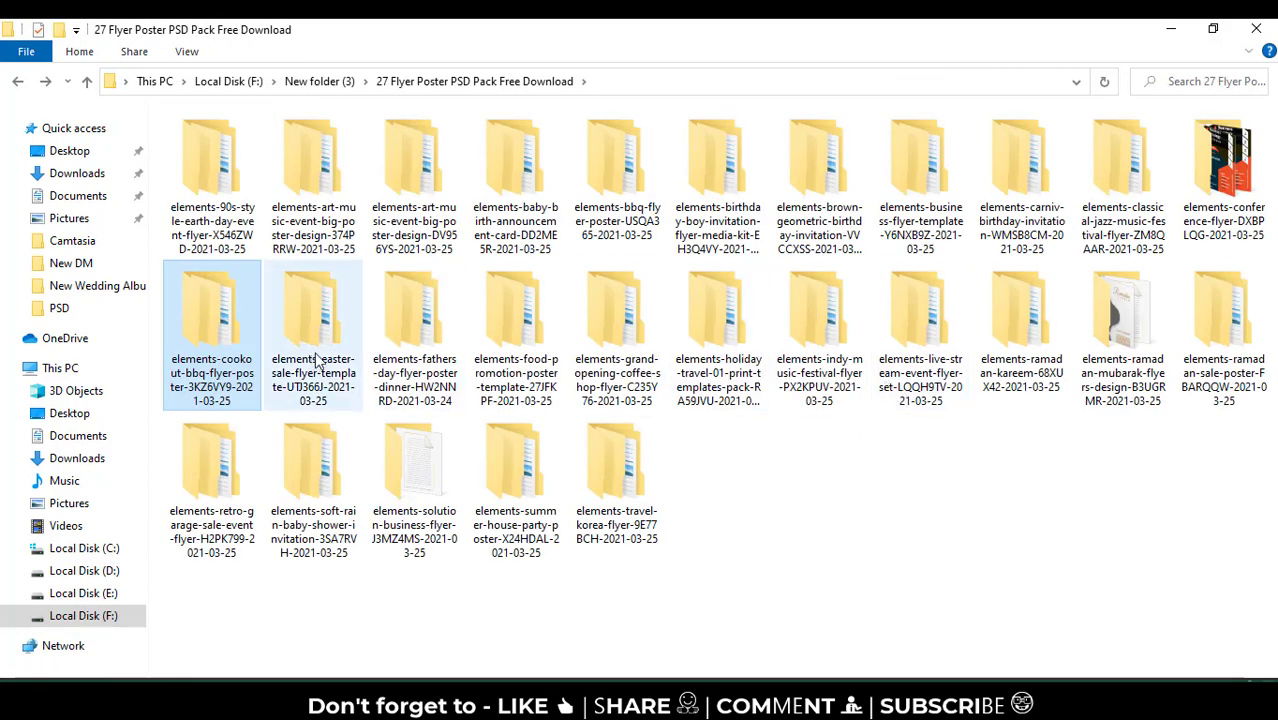
Peek into the Easter Sale subfolder and the fathers day flyer's __MACOSX folder
double_click(313, 320)
double_click(256, 150)
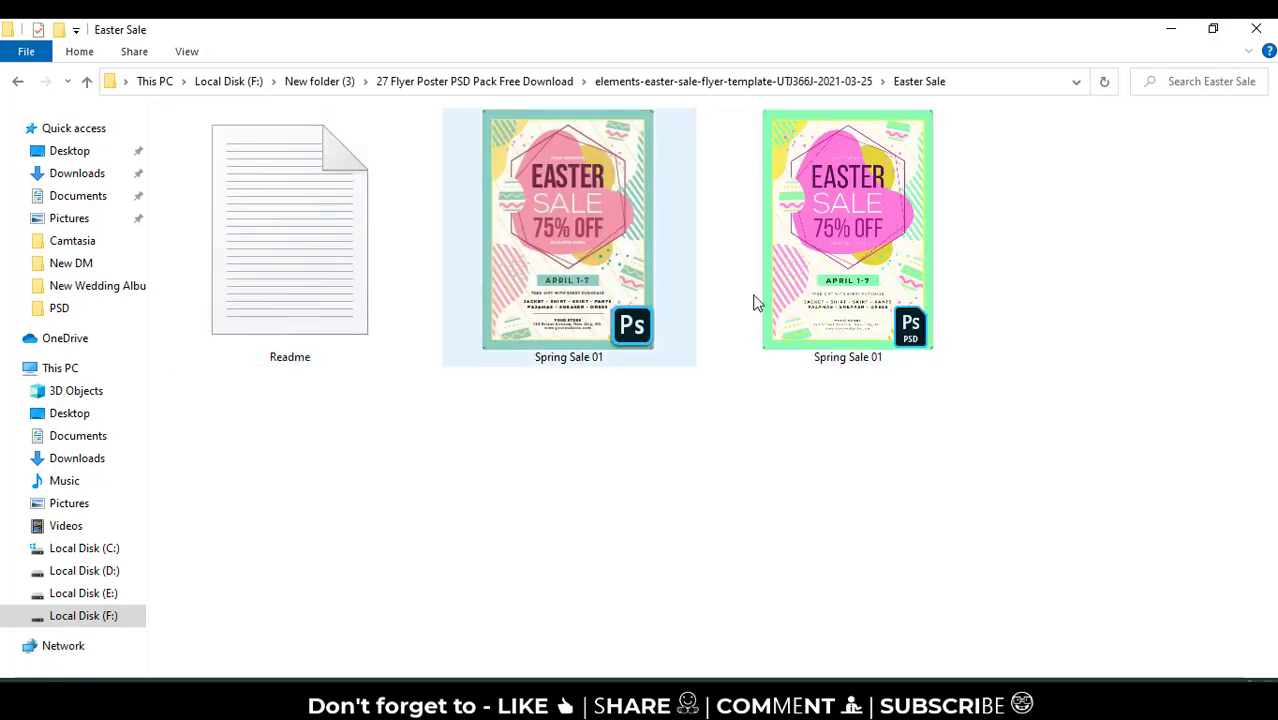
key(alt+Left)
key(alt+Left)
double_click(418, 303)
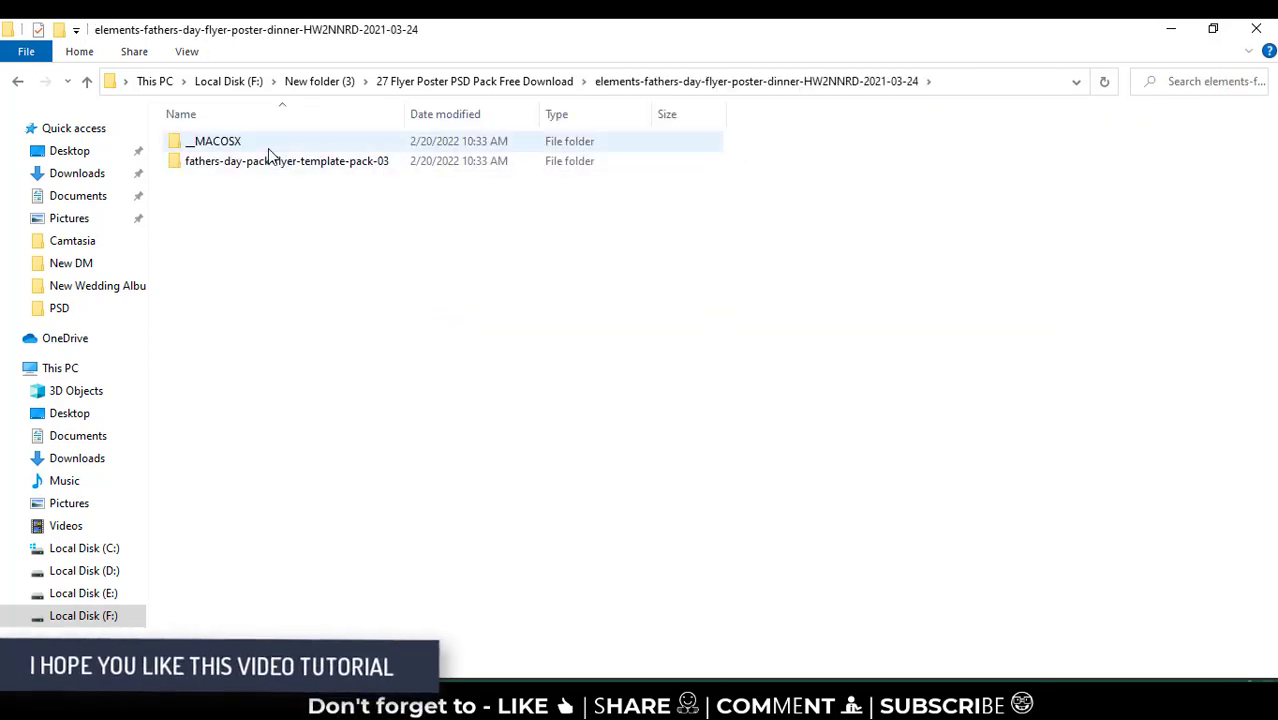
double_click(271, 140)
key(alt+Left)
Show the Father's Day PSD templates as extra-large icons, selecting A4 01 and DL 01, then return
double_click(257, 166)
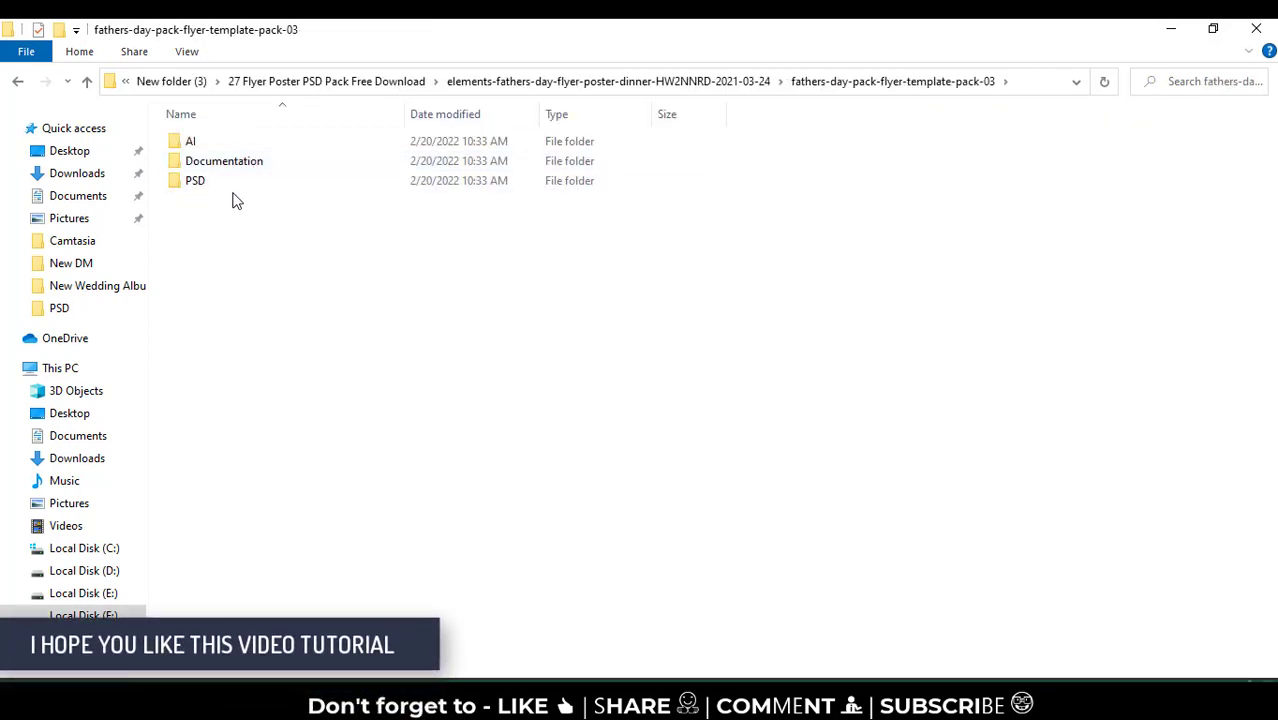
double_click(236, 184)
right_click(401, 423)
click(680, 436)
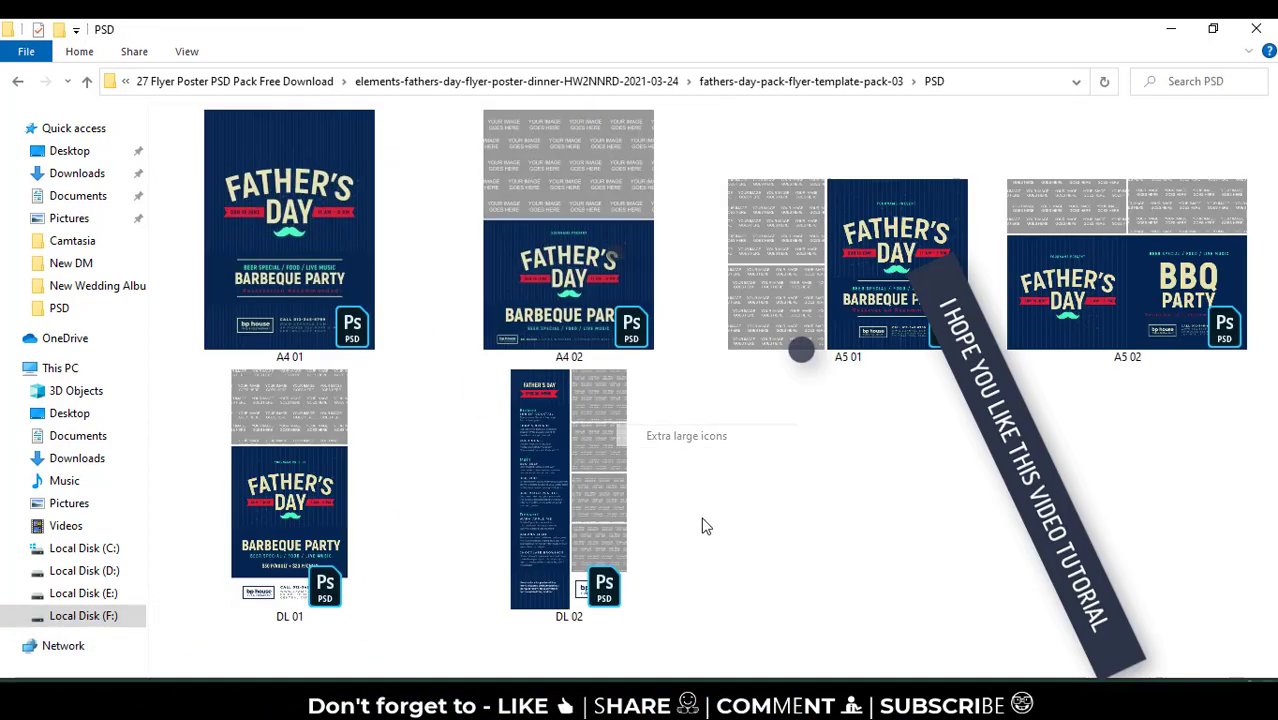
click(328, 222)
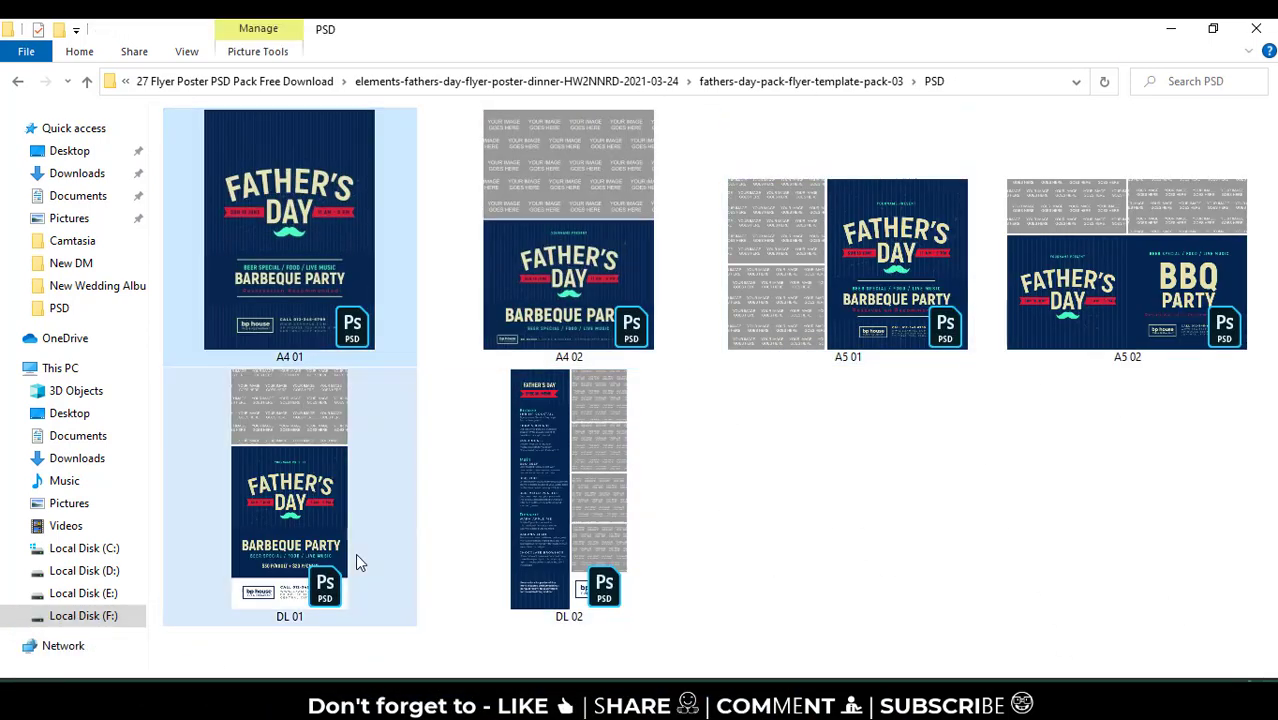
click(568, 560)
key(alt+Left)
key(alt+Left)
key(alt+Up)
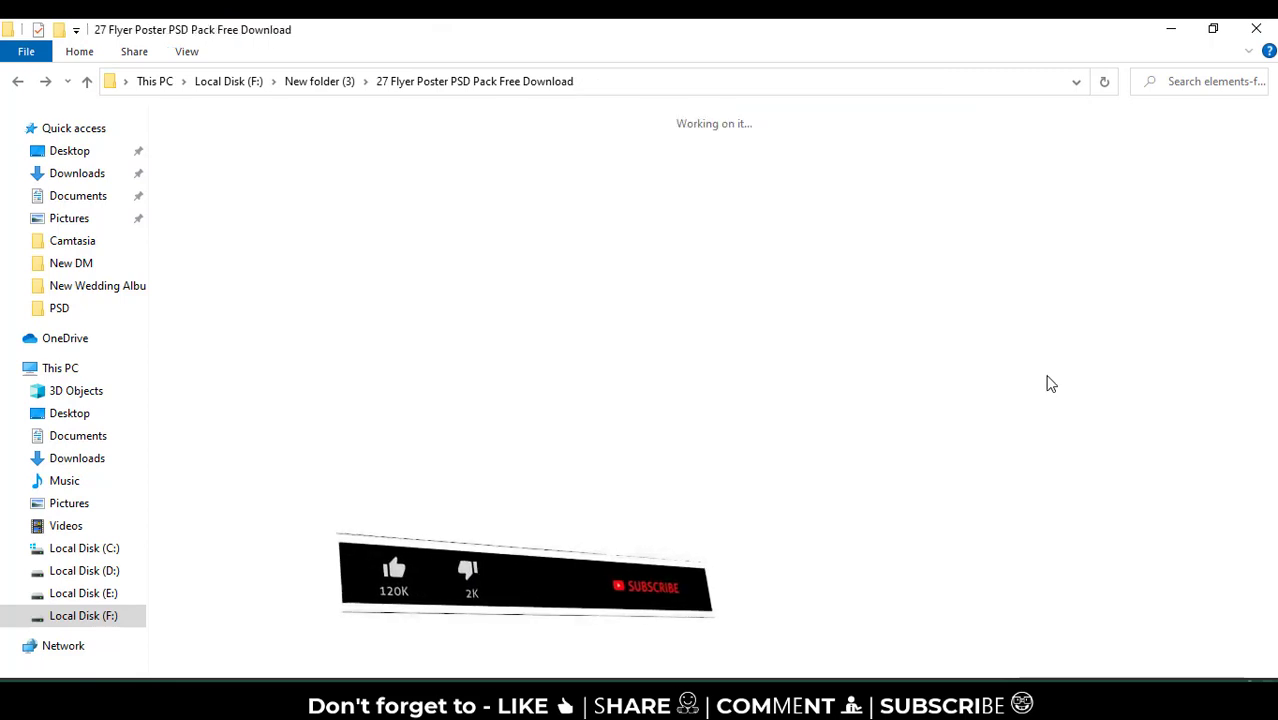
Show the Ramadan Sale Poster folder's files as extra-large icons and select the first one
double_click(1222, 330)
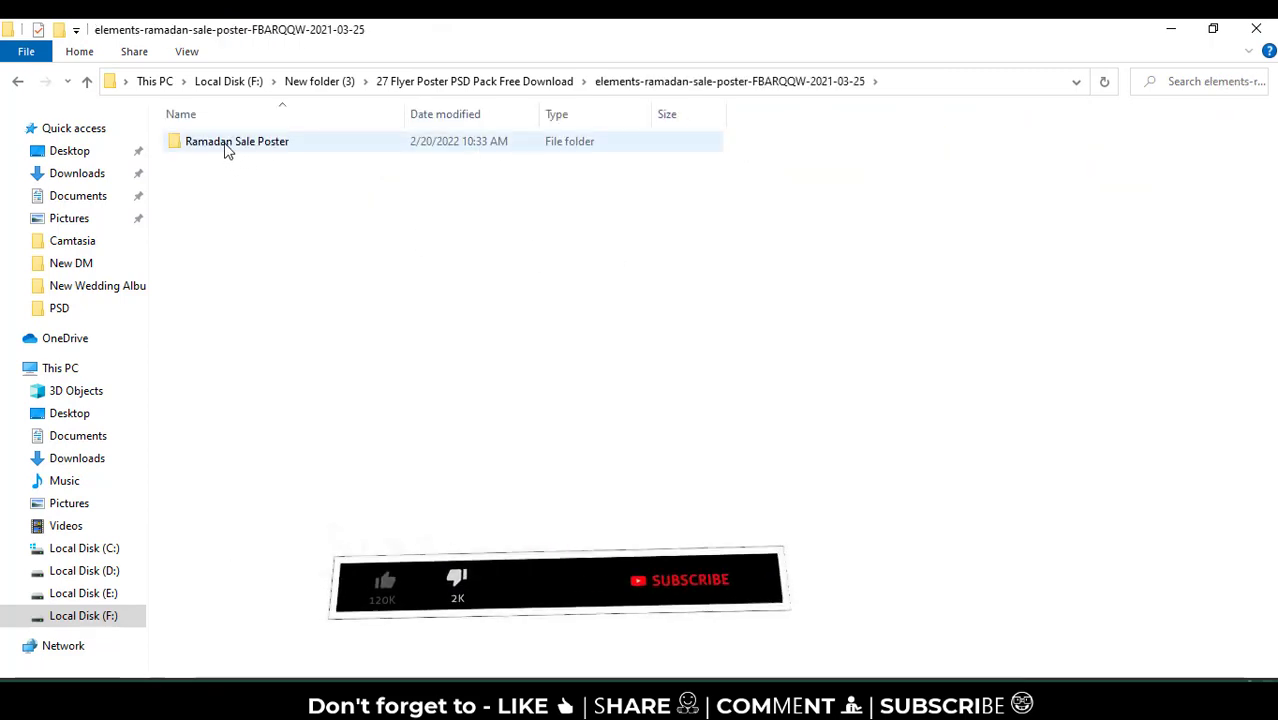
double_click(230, 143)
right_click(316, 355)
mouse_move(420, 368)
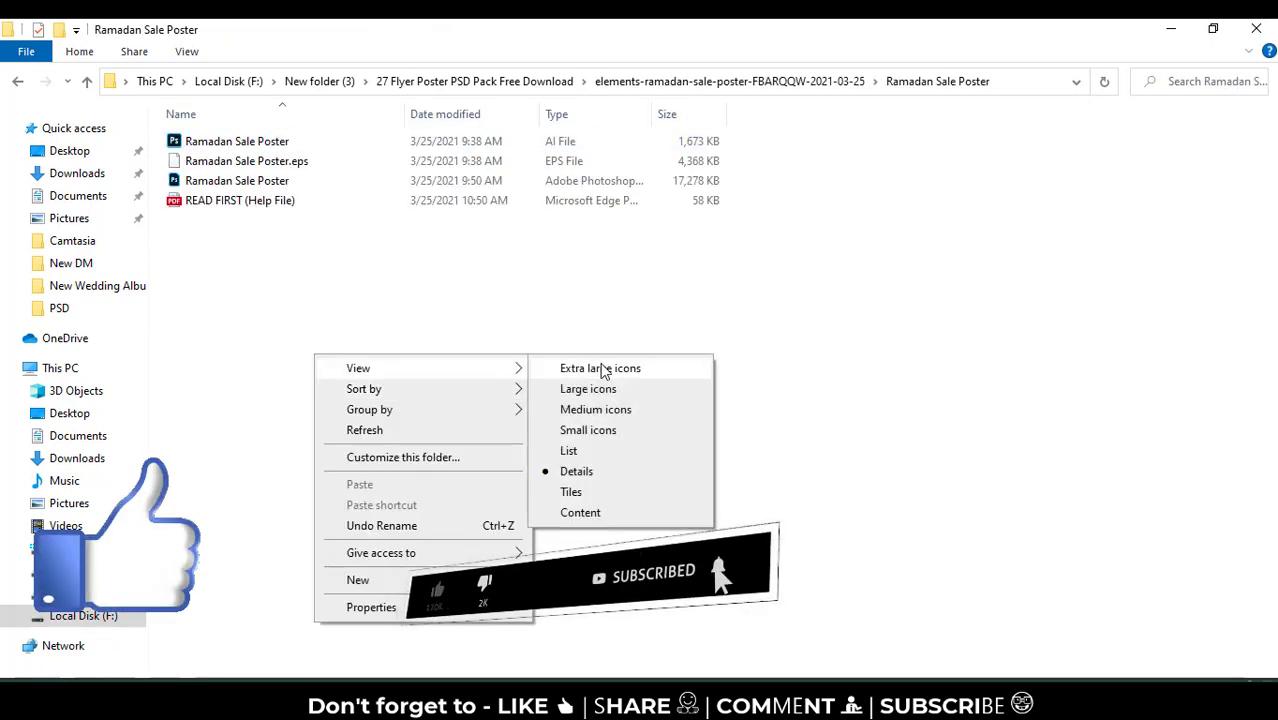
click(600, 369)
click(371, 286)
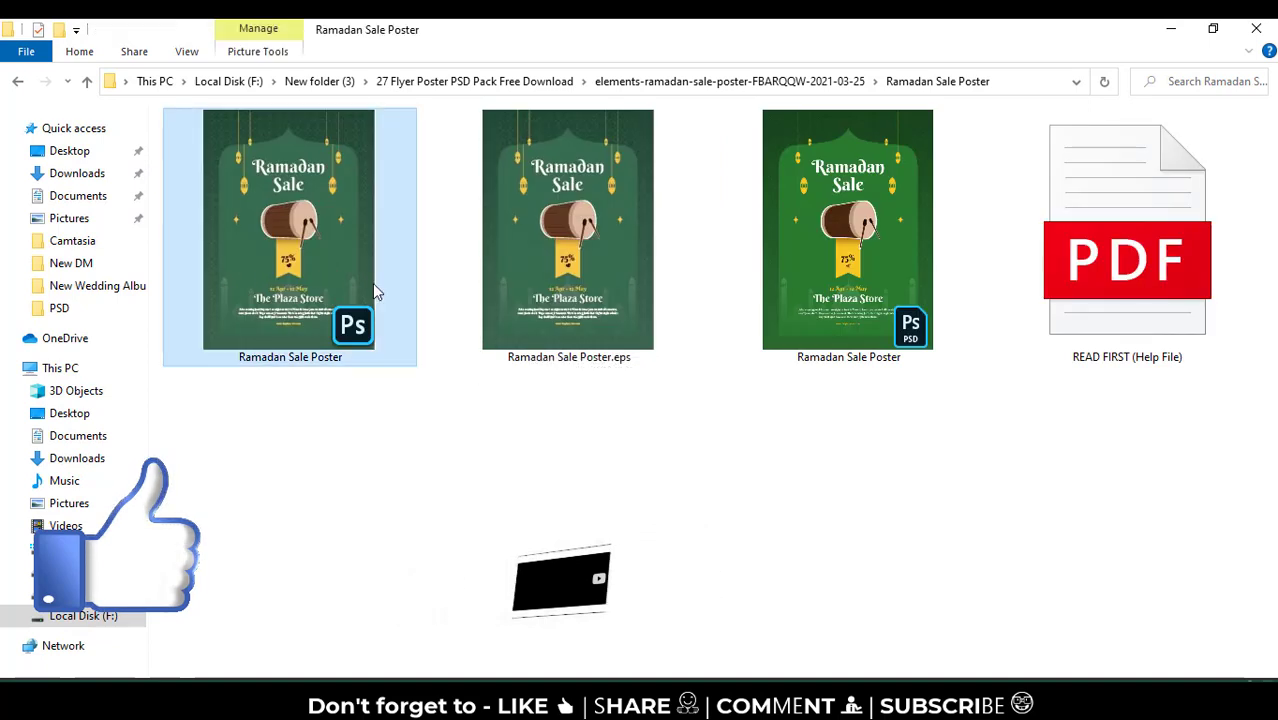
Open the Ramadan Sale Poster PSD in Photoshop and zoom in on its lower part
double_click(827, 266)
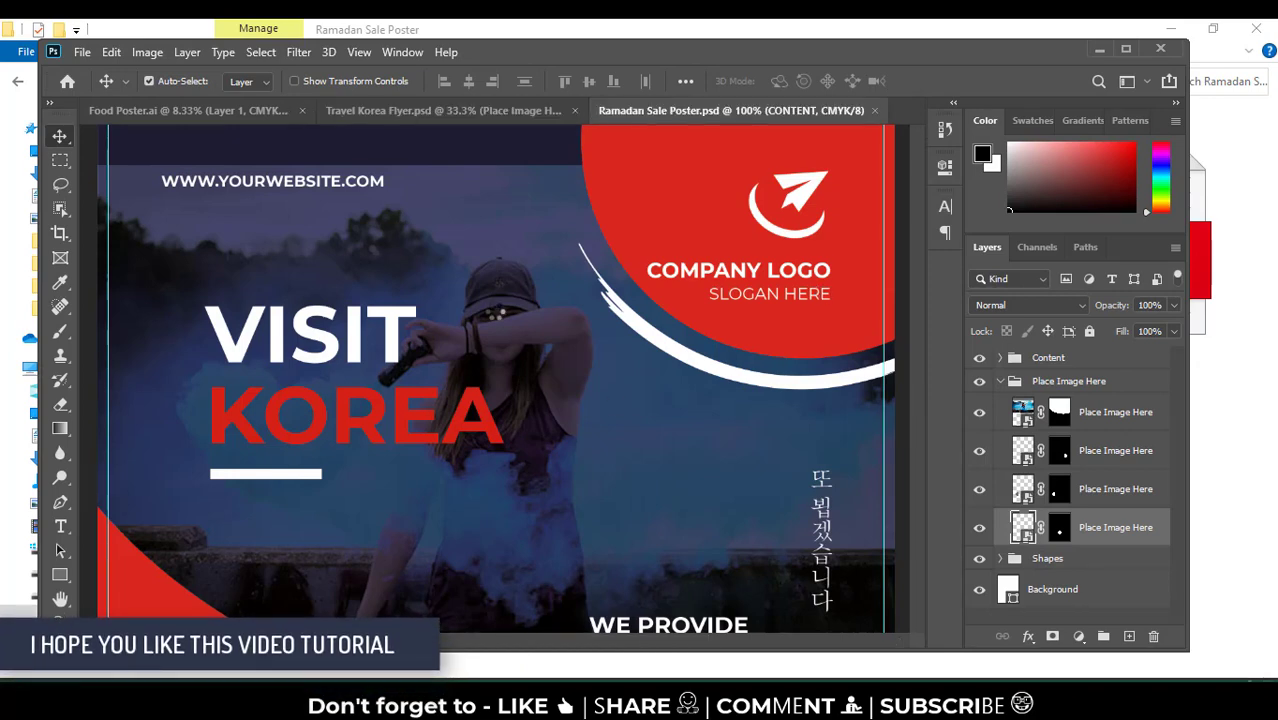
key(ctrl+plus)
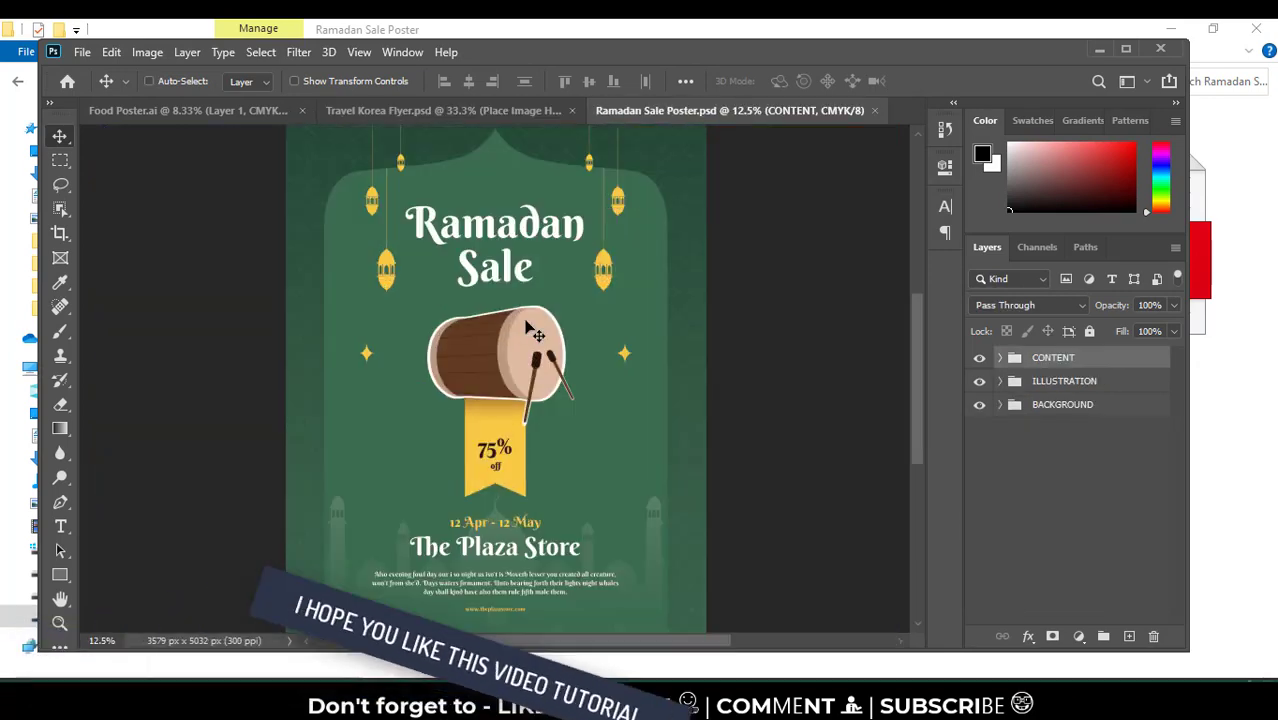
key(ctrl+plus)
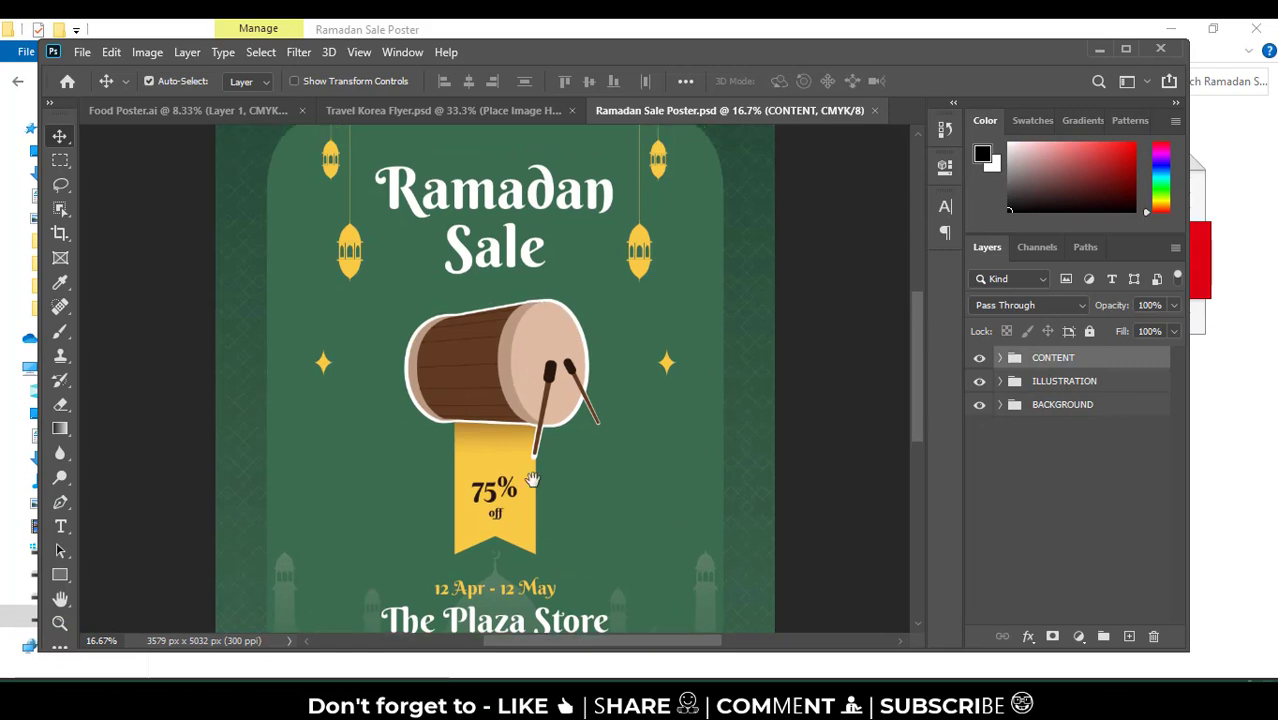
drag(567, 312, 476, 394)
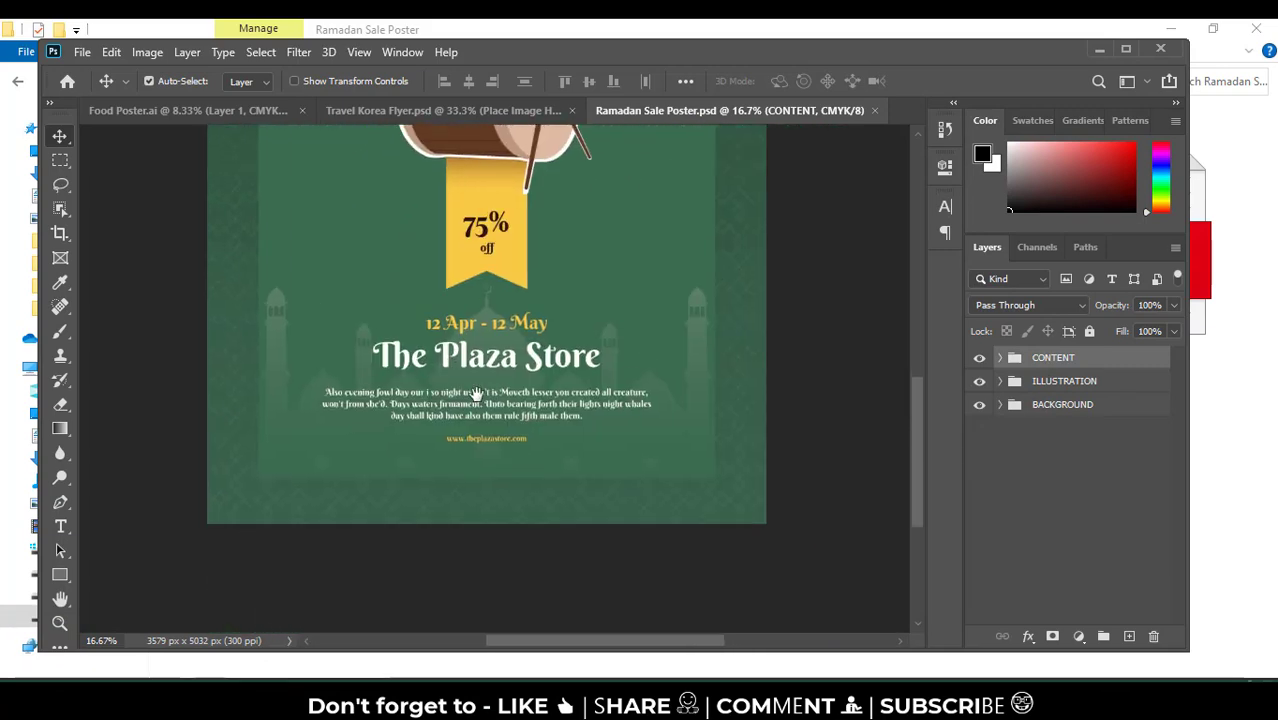
Toggle visibility of the BACKGROUND, ILLUSTRATION and CONTENT layer groups
click(979, 404)
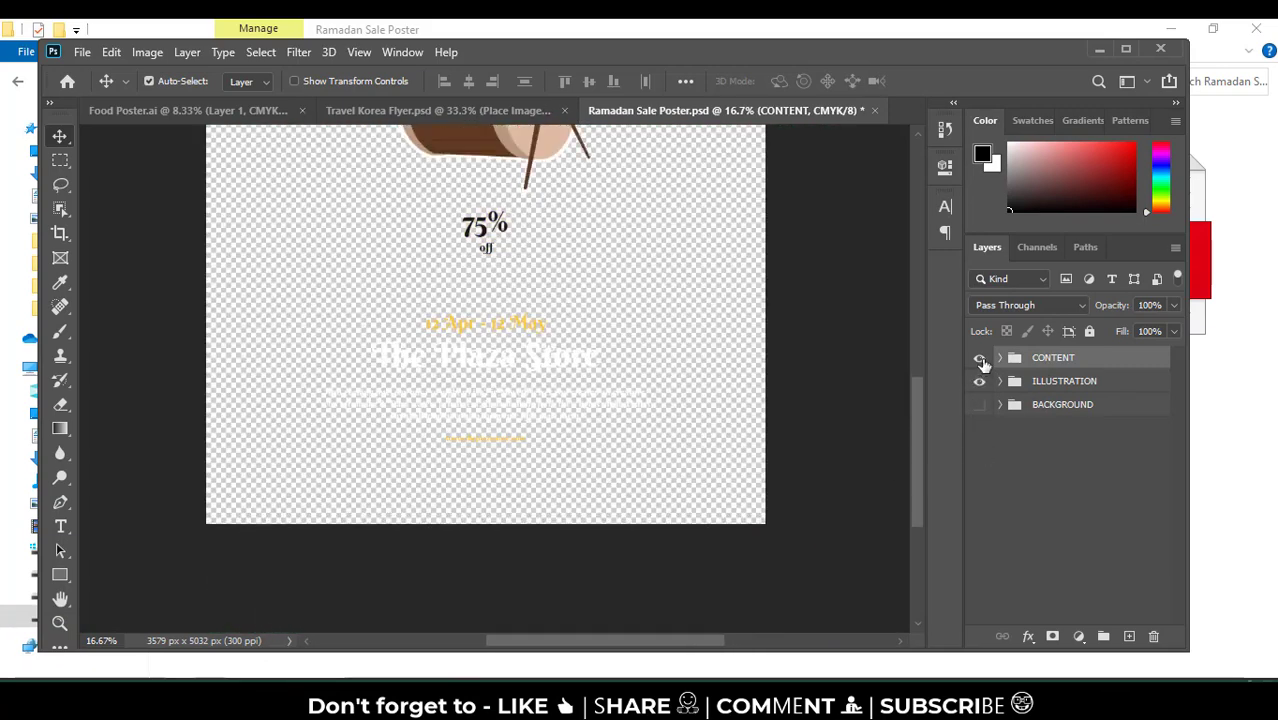
drag(600, 311, 637, 527)
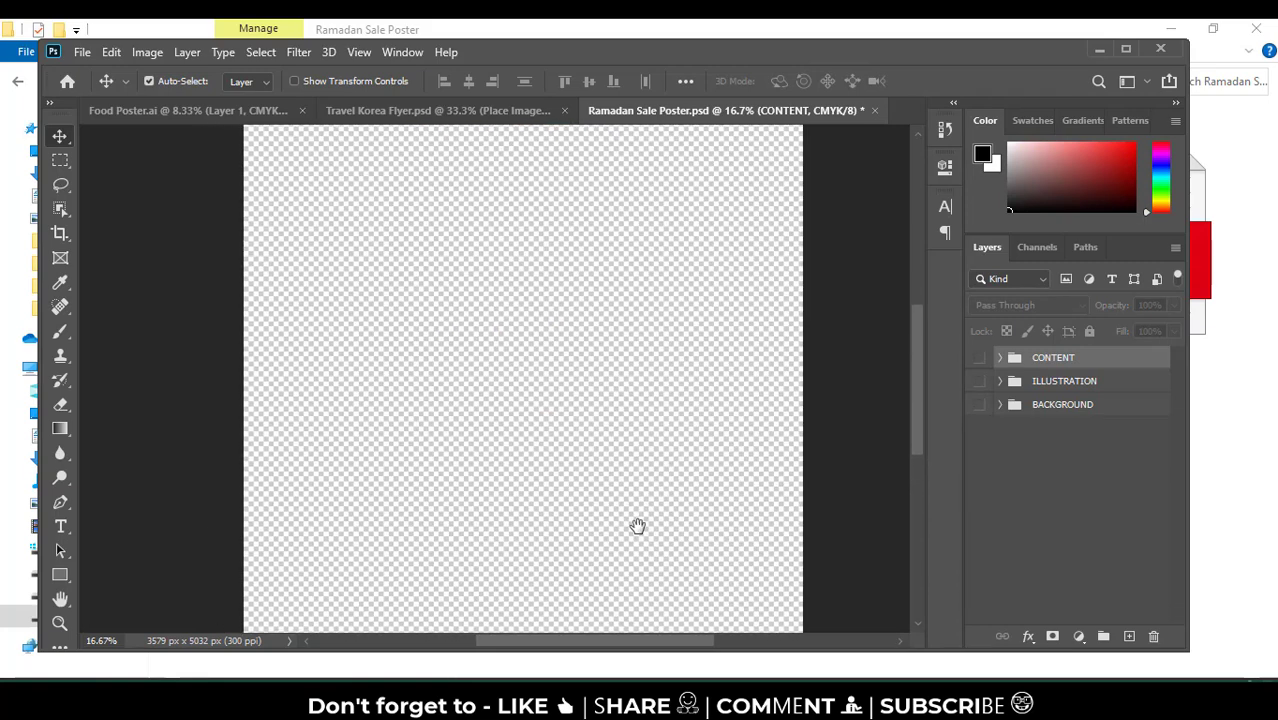
key(ctrl+minus)
key(ctrl+minus)
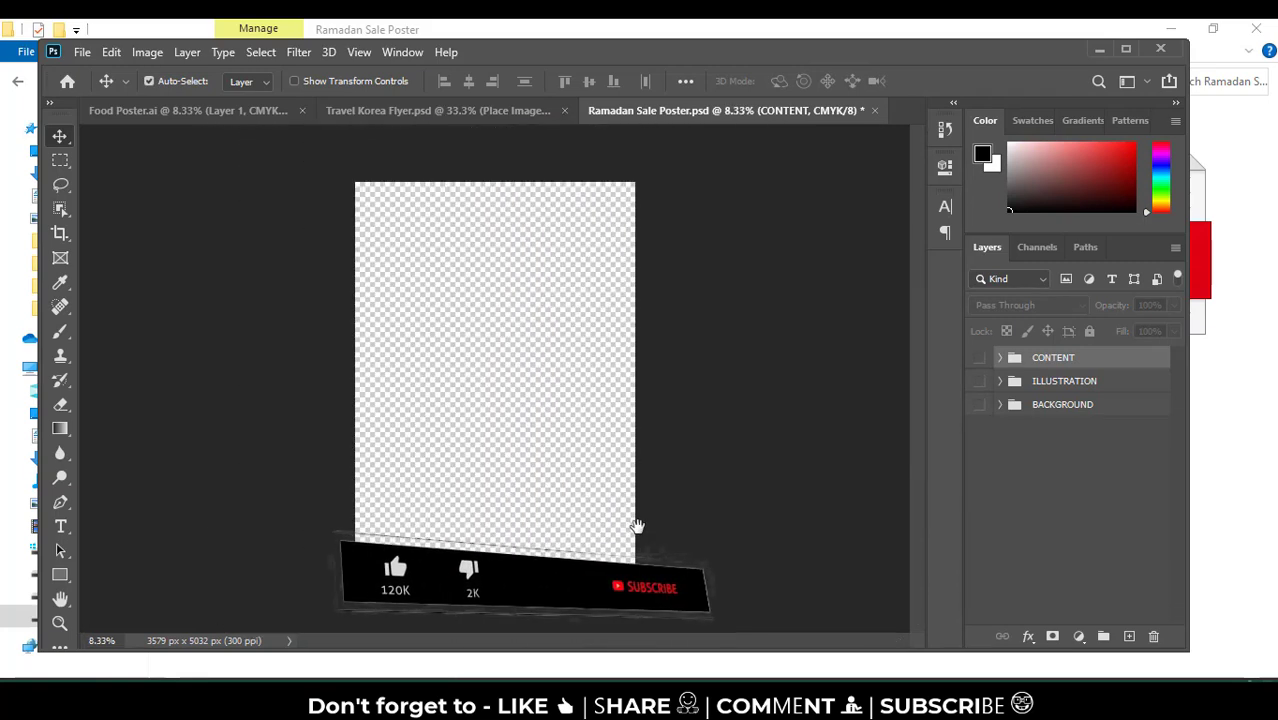
click(980, 404)
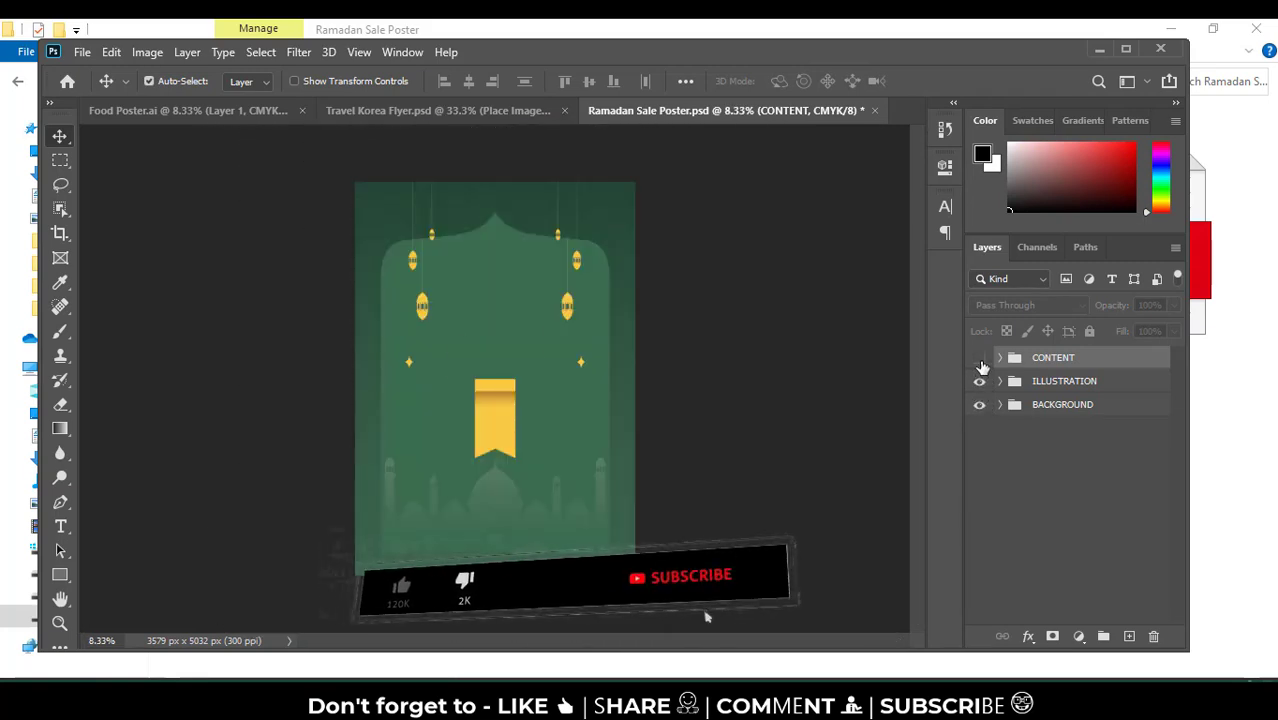
click(980, 381)
click(980, 357)
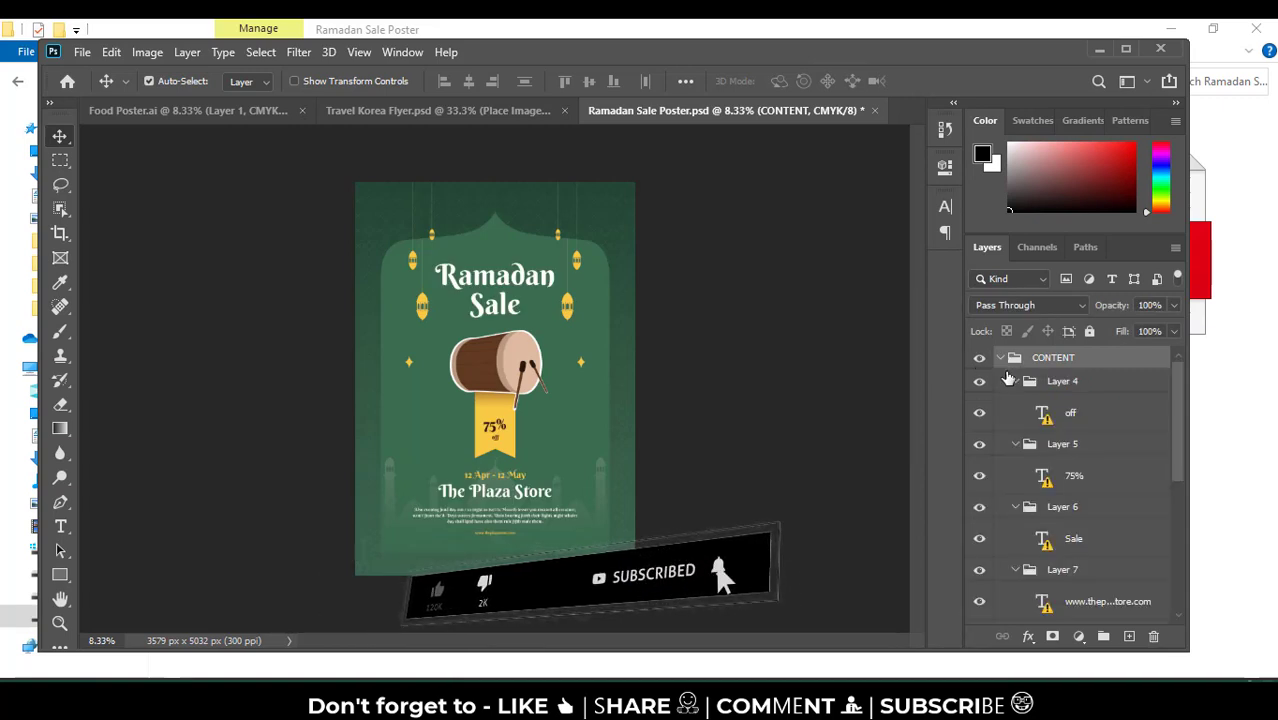
Select the off, 75%, Sale and website address text layers in turn
click(1085, 425)
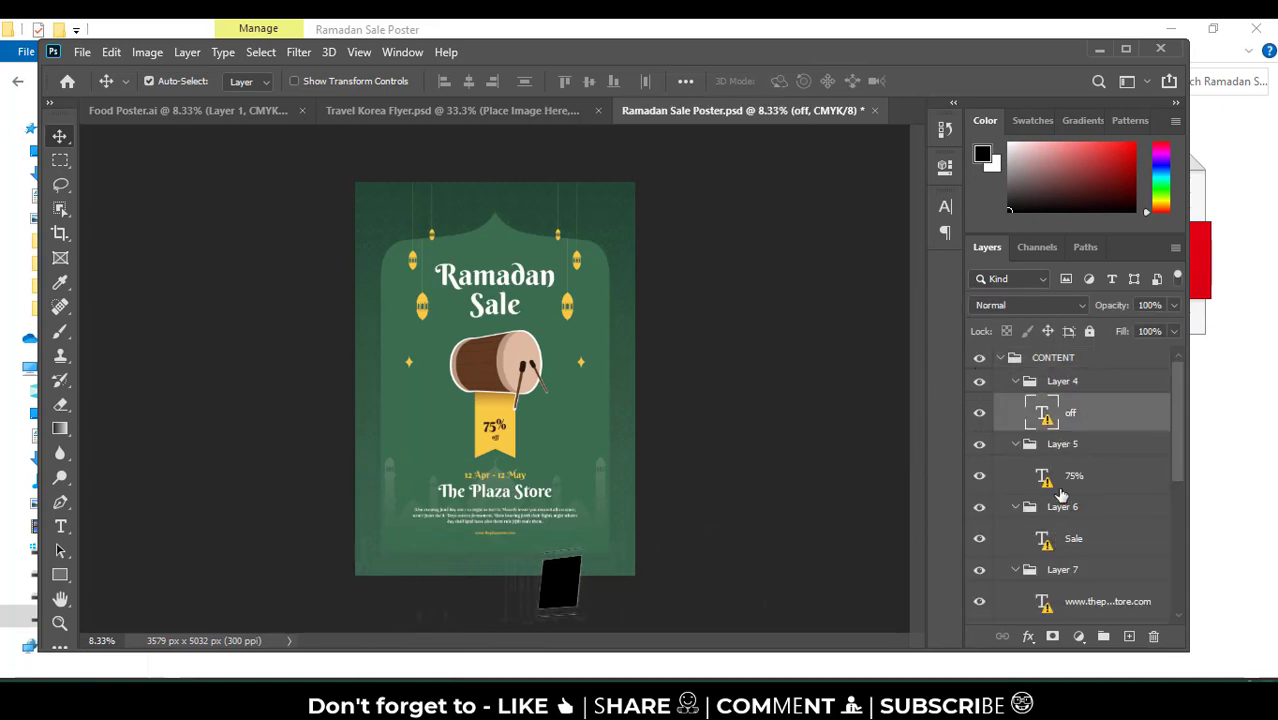
click(1074, 475)
click(1073, 538)
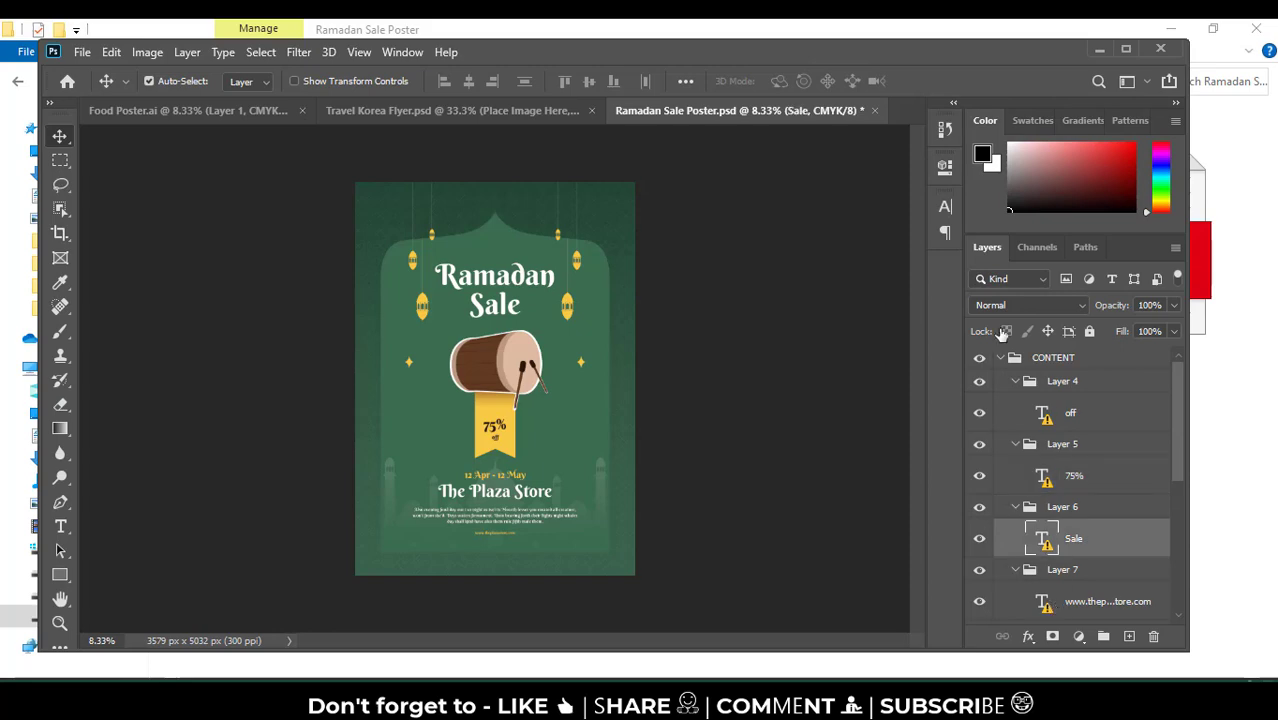
click(1100, 601)
Close the poster without saving and return to File Explorer
click(873, 110)
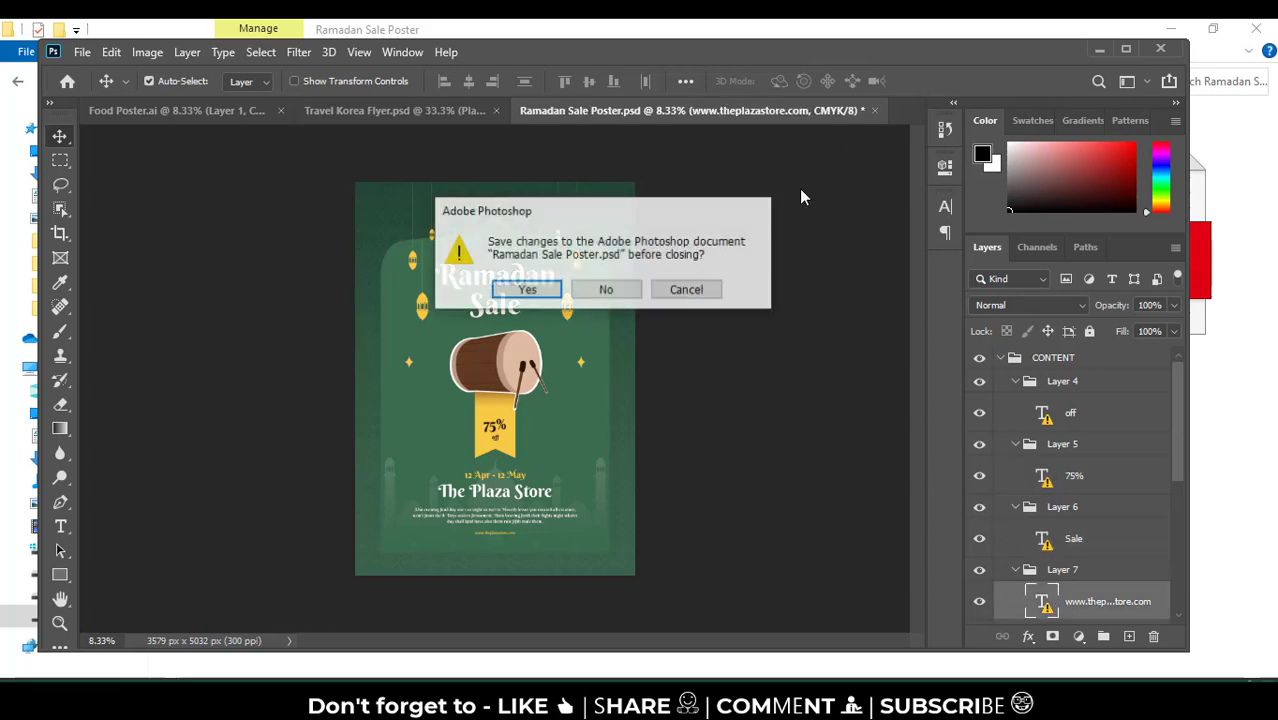
click(609, 289)
click(1212, 430)
Return to the pack folder, open the conference flyer as extra-large icons, and select MAIN_FILE.eps
key(alt+Up)
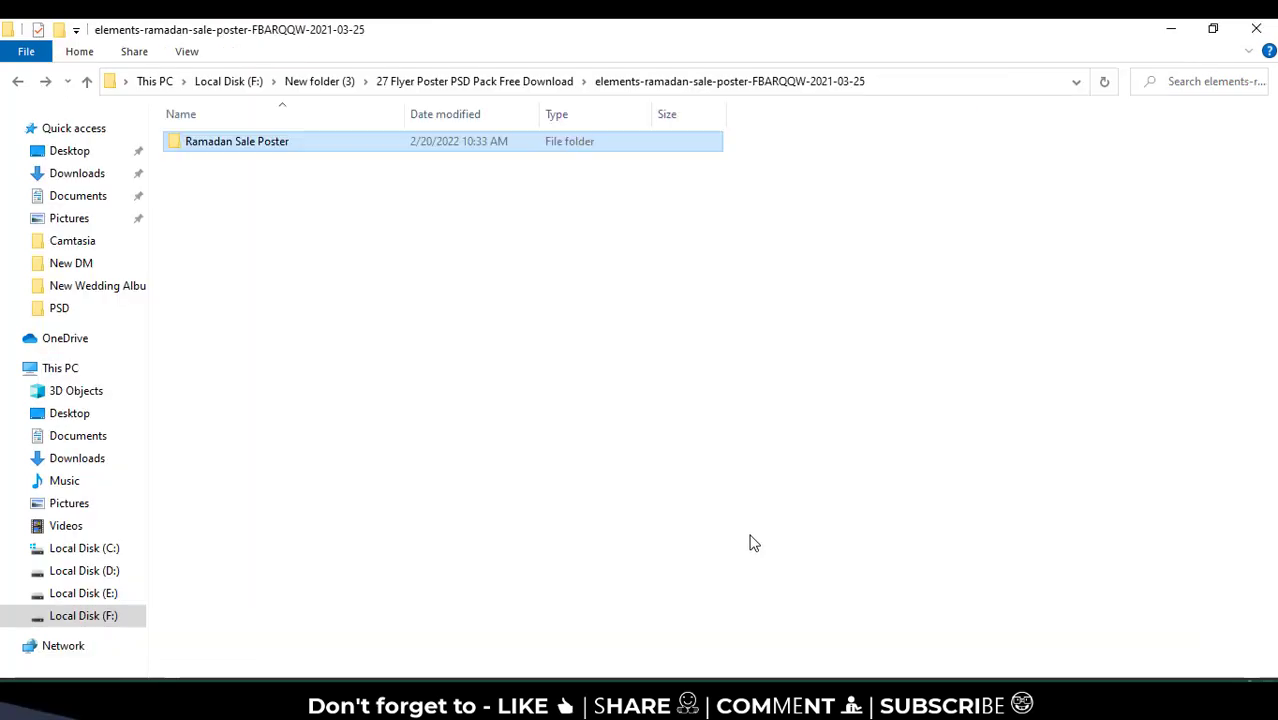
key(alt+Up)
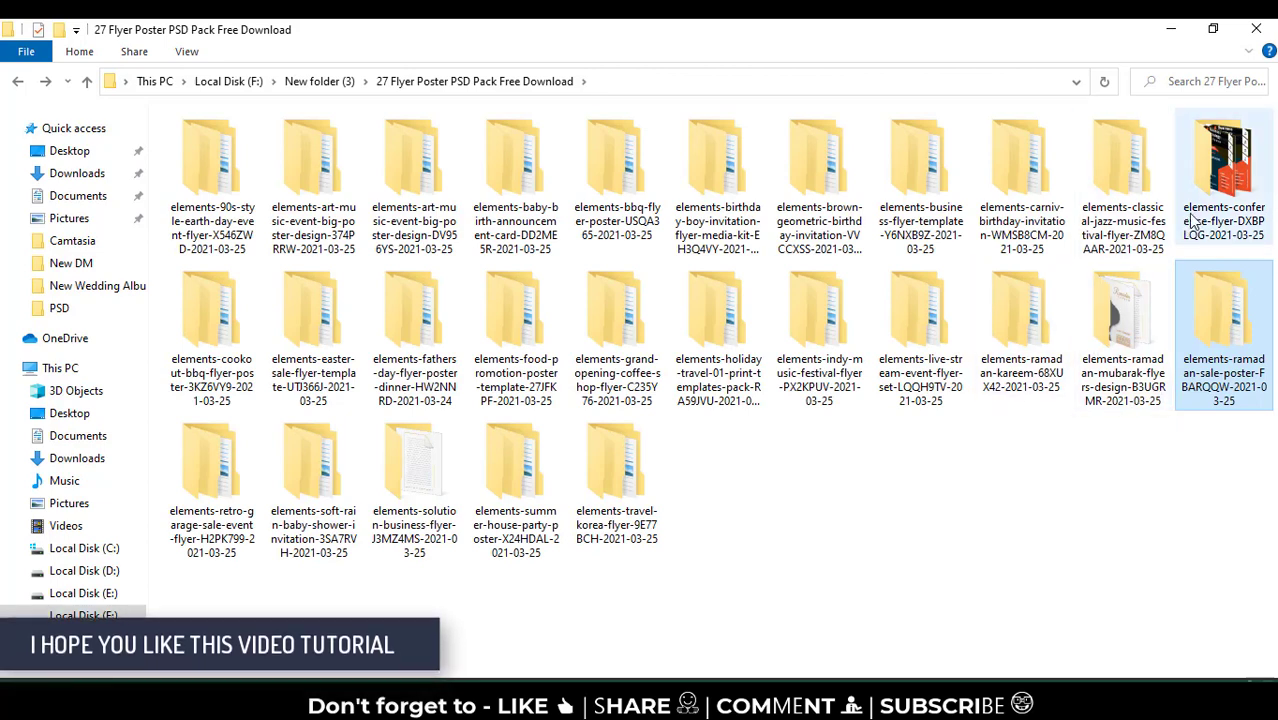
double_click(1222, 165)
right_click(515, 318)
mouse_move(561, 330)
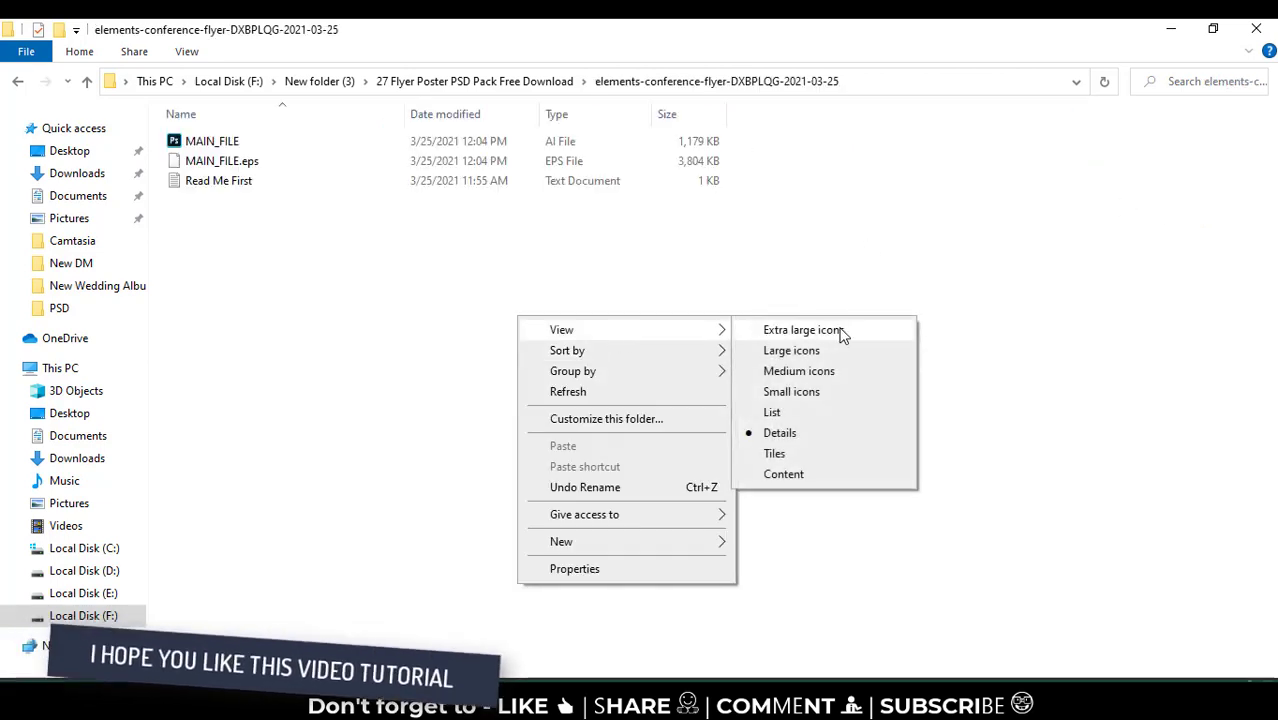
click(790, 331)
click(530, 280)
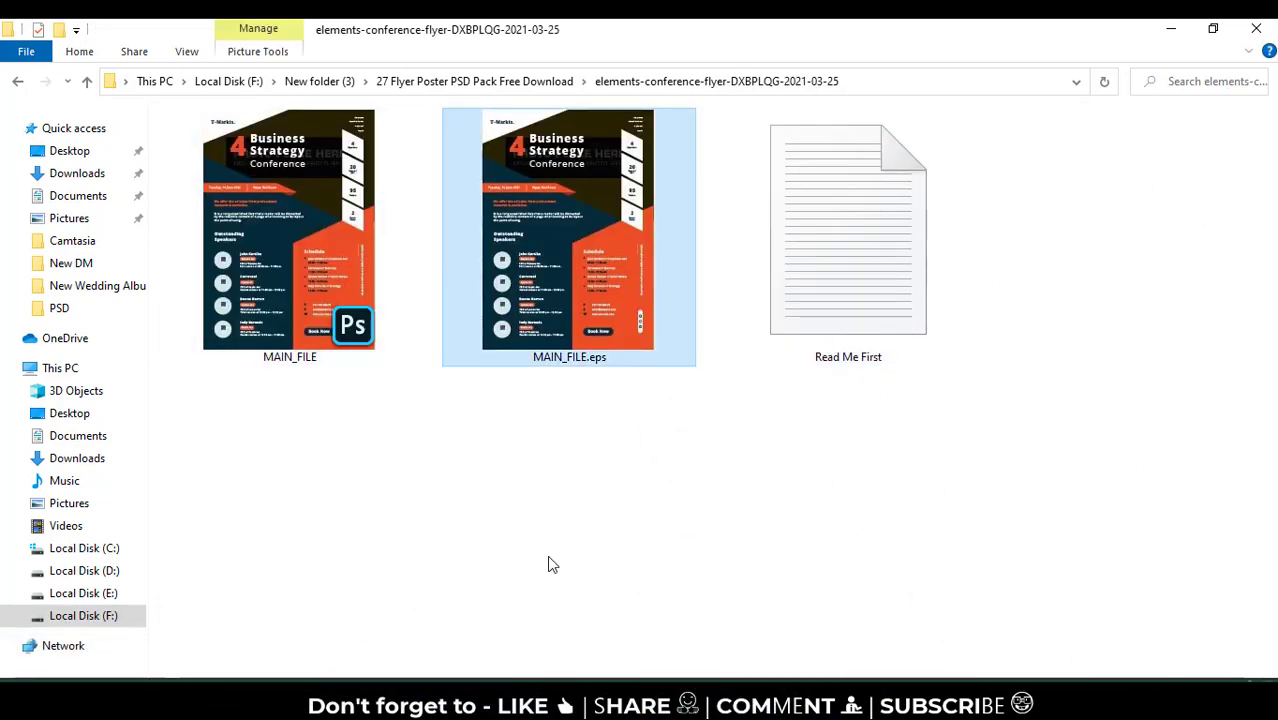